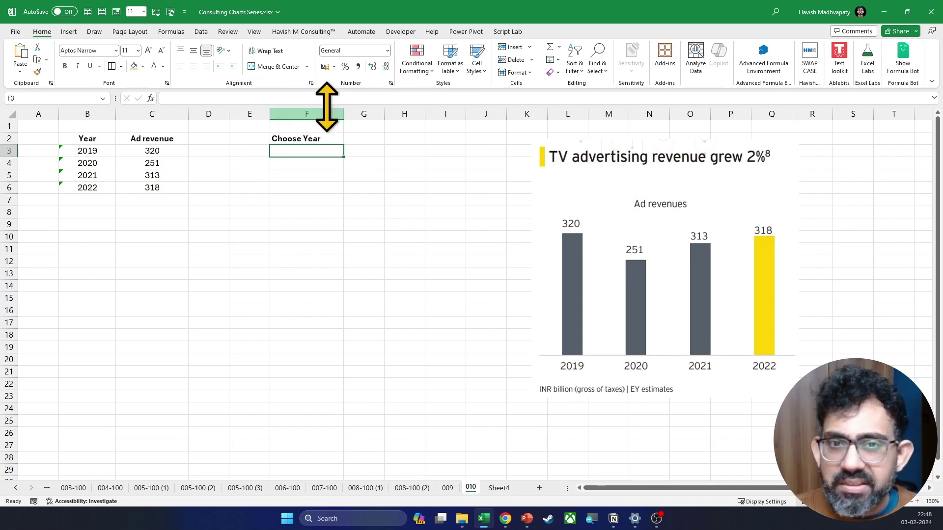
Add a list drop-down to F3 under Choose Year, sourced from the years in B3:B6, and choose 2020.
{"action": "left_click", "coordinate": [201, 31]}
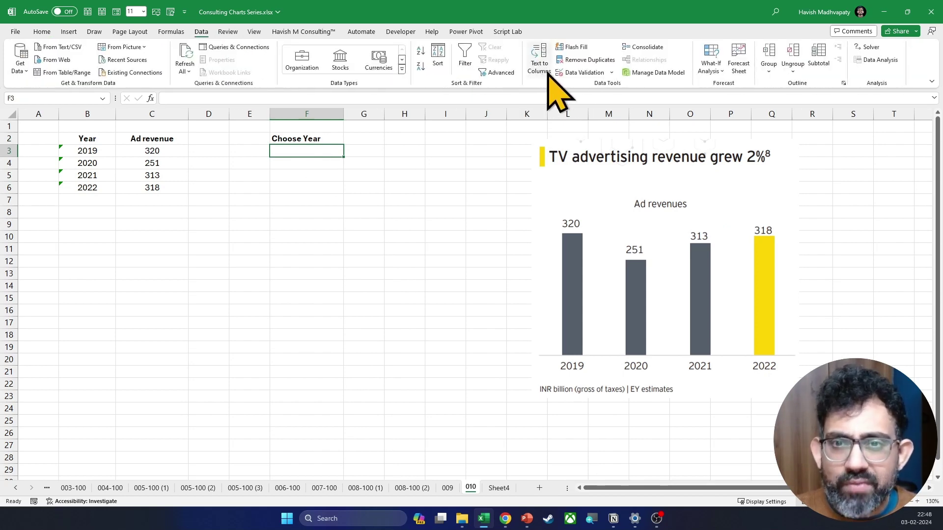
{"action": "left_click", "coordinate": [571, 73]}
{"action": "left_click", "coordinate": [394, 201]}
{"action": "left_click", "coordinate": [355, 230]}
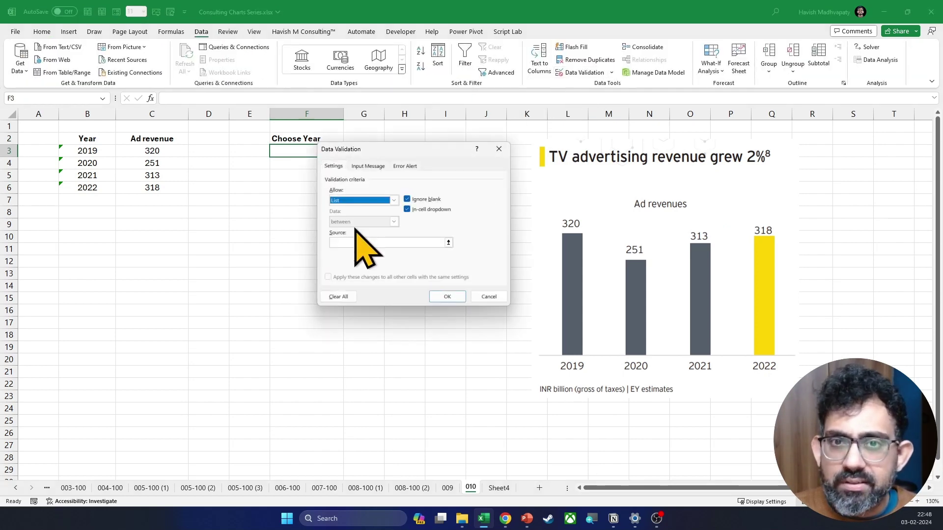
{"action": "left_click", "coordinate": [362, 242]}
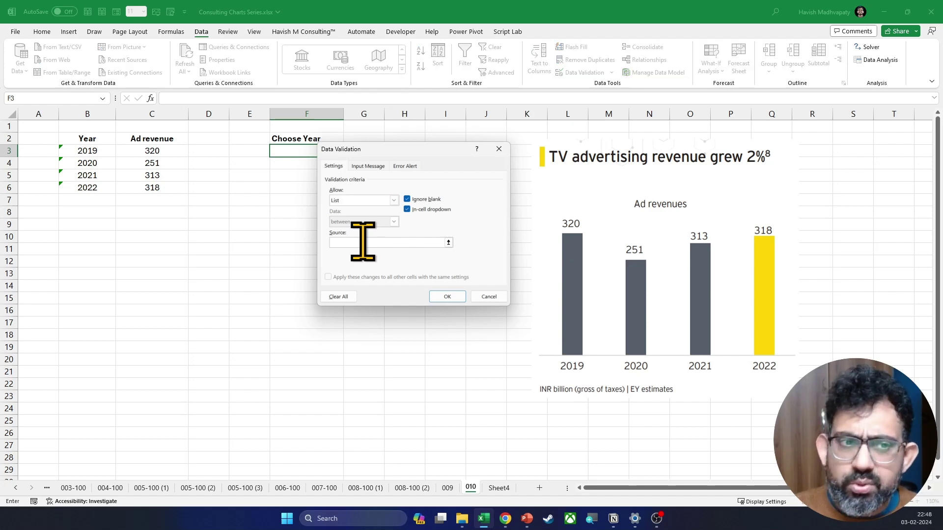
{"action": "left_click_drag", "start_coordinate": [78, 152], "coordinate": [87, 189]}
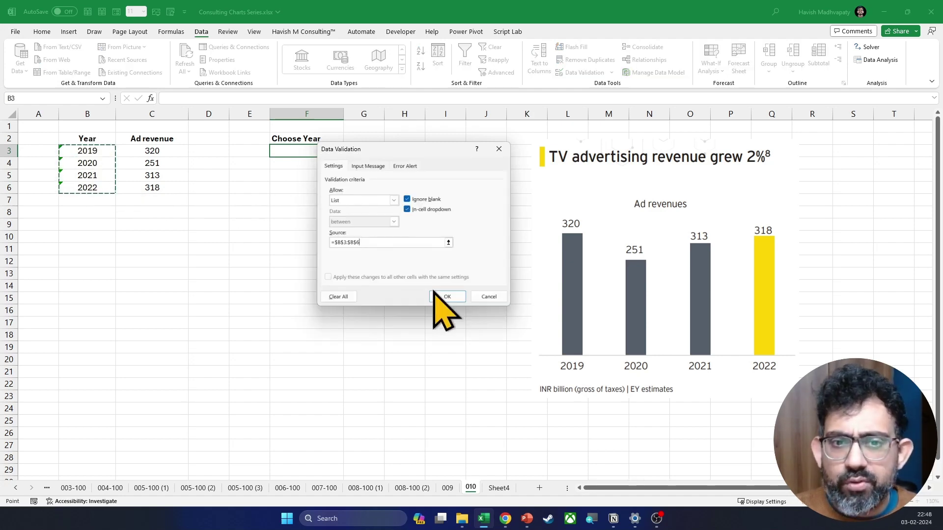
{"action": "left_click", "coordinate": [436, 295]}
{"action": "left_click", "coordinate": [348, 153]}
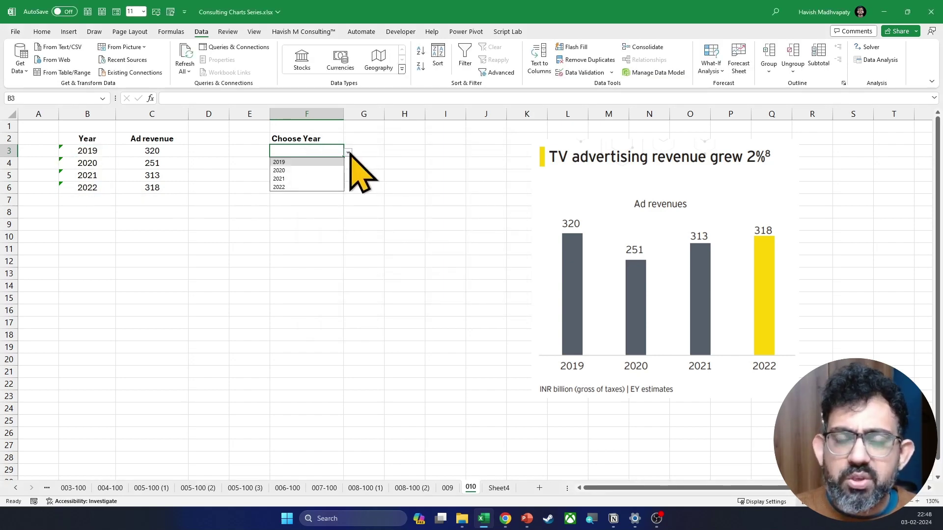
{"action": "left_click", "coordinate": [324, 170]}
Copy the Ad revenue header from C2 into D2 and widen column D to fit it.
{"action": "left_click", "coordinate": [202, 149]}
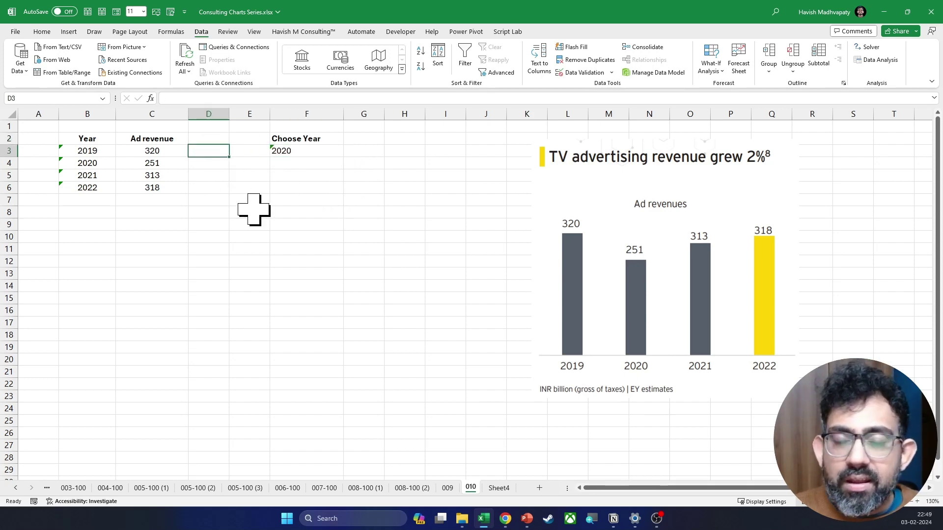
{"action": "key", "text": "Left"}
{"action": "key", "text": "Up"}
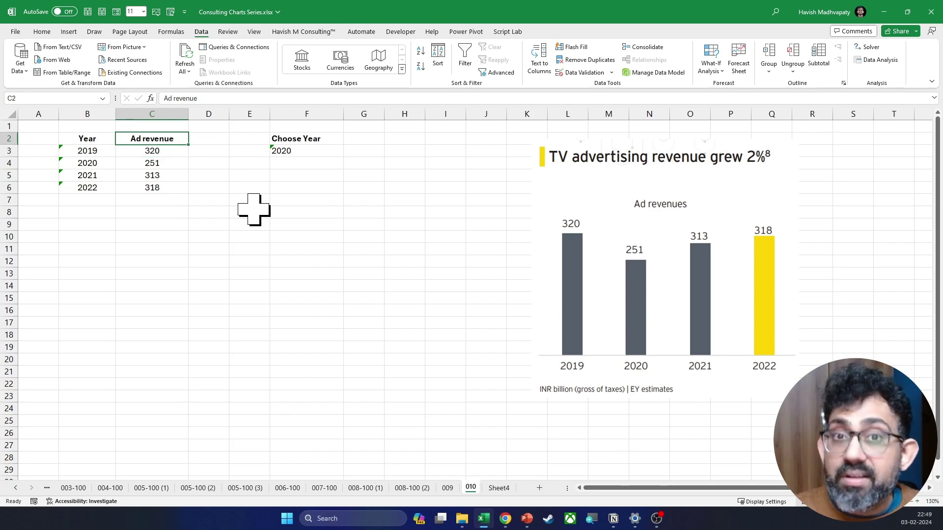
{"action": "key", "text": "ctrl+c"}
{"action": "key", "text": "Right"}
{"action": "key", "text": "ctrl+v"}
{"action": "key", "text": "Escape"}
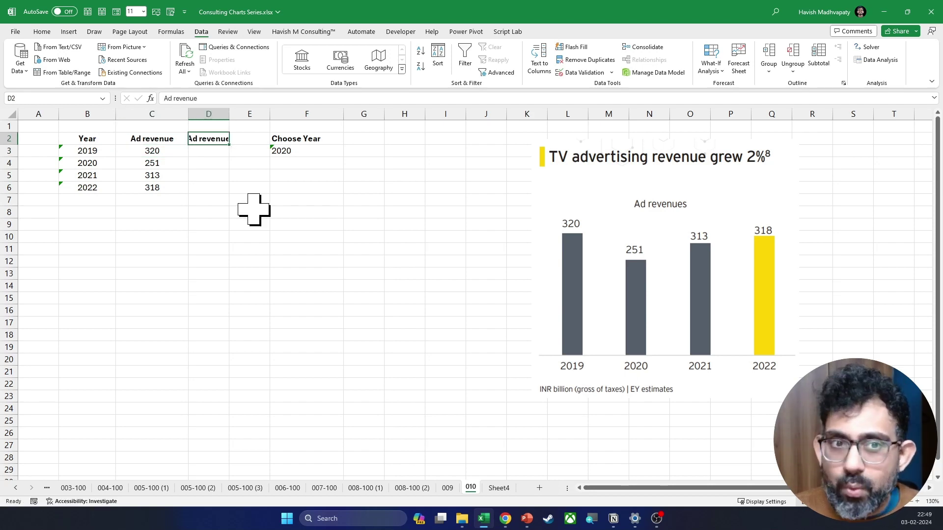
{"action": "left_click_drag", "start_coordinate": [230, 114], "coordinate": [273, 151]}
Enter =IF(B3=$F$3, C3, 0) in D3 to return the revenue only for the chosen year.
{"action": "key", "text": "Down"}
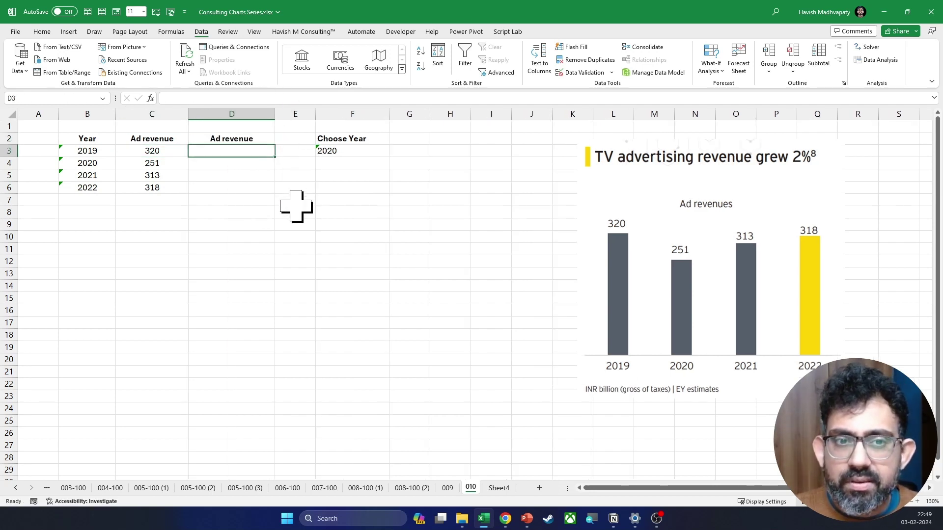
{"action": "type", "text": "=IF("}
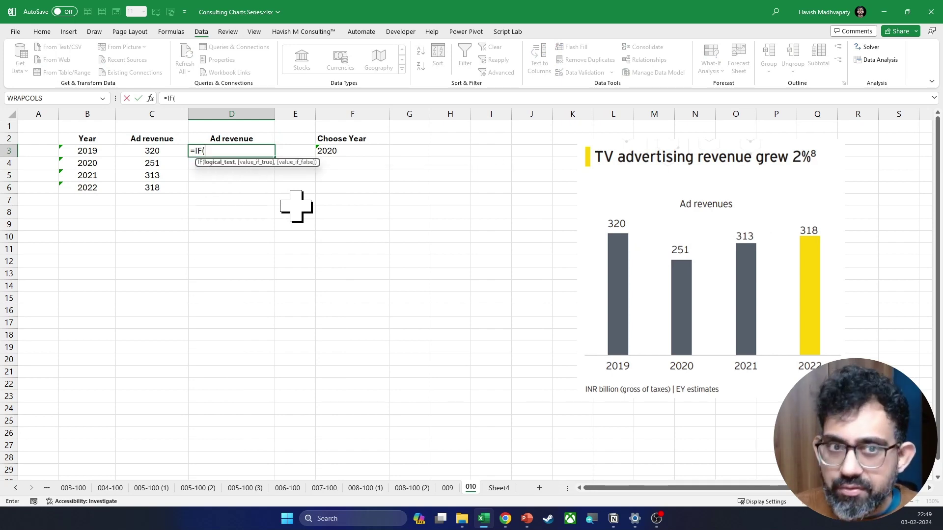
{"action": "left_click", "coordinate": [96, 152]}
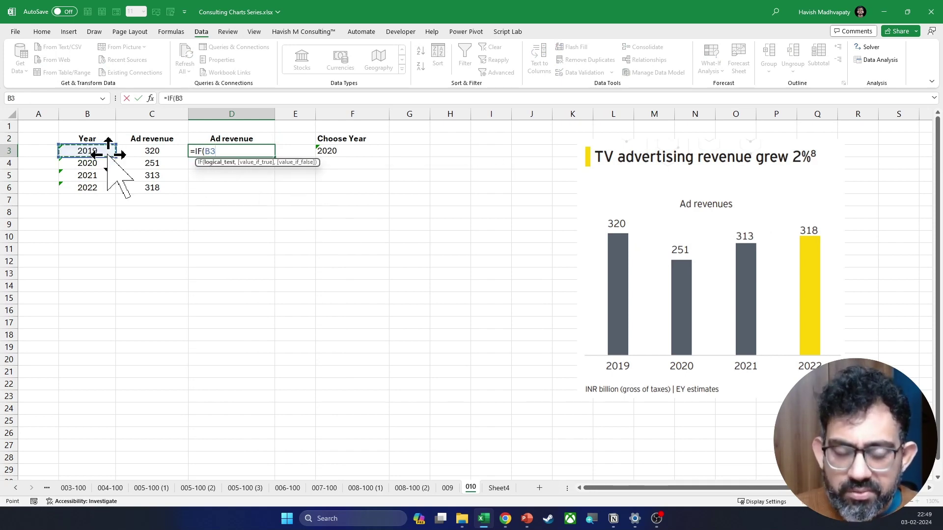
{"action": "type", "text": "="}
{"action": "left_click", "coordinate": [355, 150]}
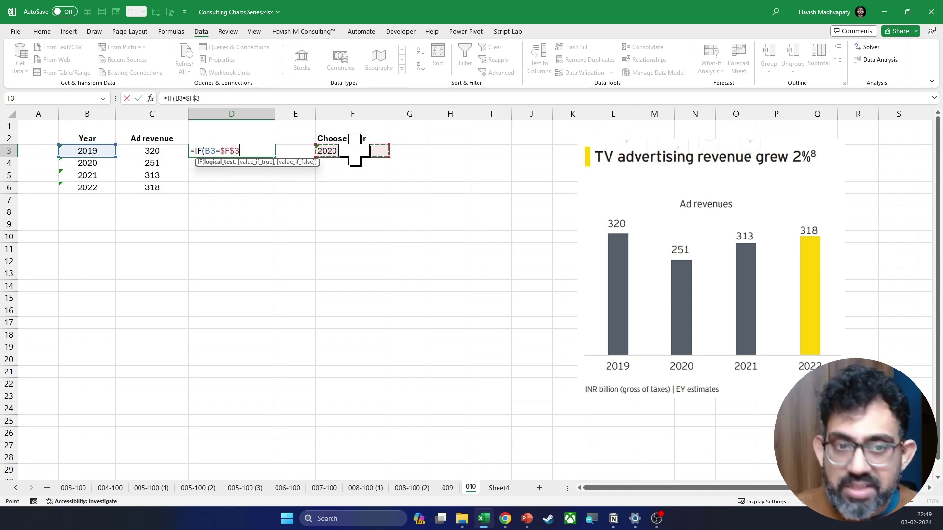
{"action": "type", "text": ","}
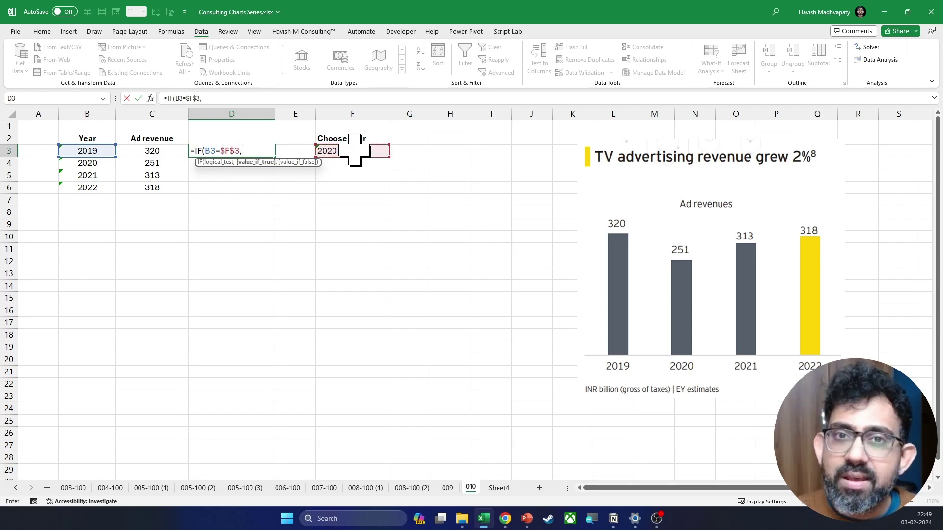
{"action": "left_click", "coordinate": [149, 153]}
{"action": "type", "text": ","}
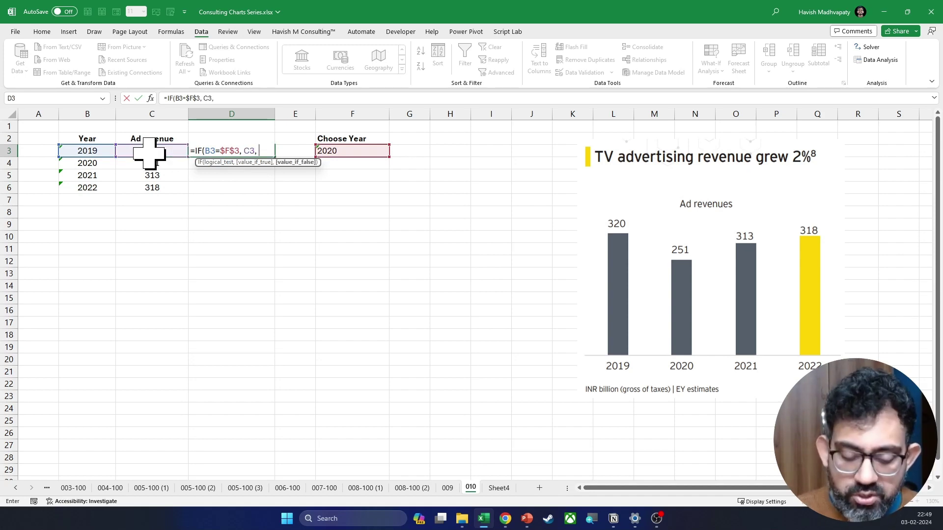
{"action": "type", "text": " 0)"}
{"action": "key", "text": "Return"}
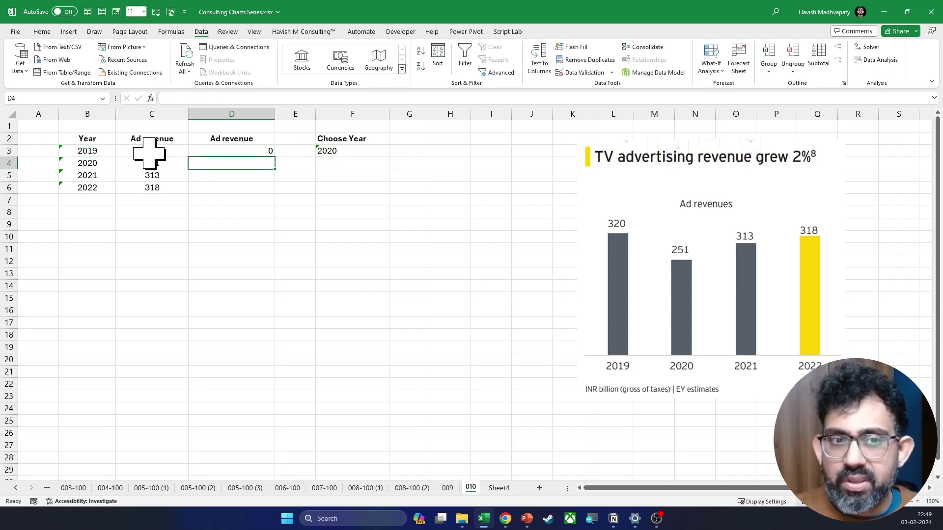
Fill the IF formula from D3 down through D6.
{"action": "key", "text": "Up"}
{"action": "key", "text": "shift+Down"}
{"action": "key", "text": "shift+Down"}
{"action": "key", "text": "shift+Down"}
{"action": "key", "text": "ctrl+d"}
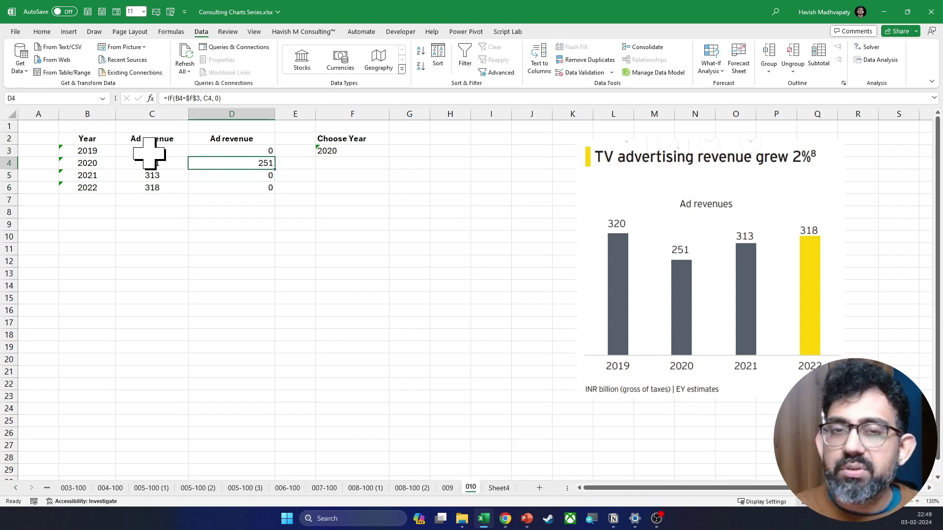
{"action": "key", "text": "Down"}
{"action": "key", "text": "Up"}
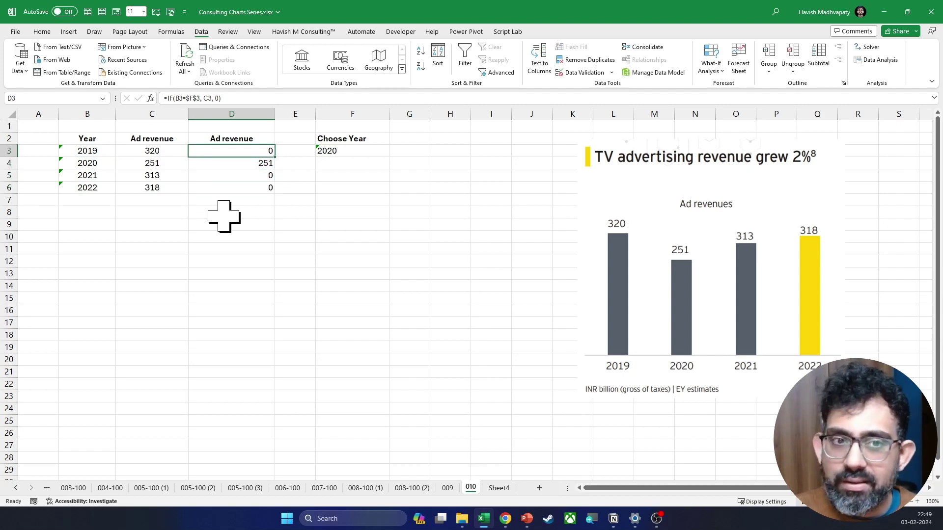
Test the F3 drop-down by choosing 2019, 2020 and 2021 in turn, ending on 2022.
{"action": "key", "text": "Right"}
{"action": "key", "text": "Right"}
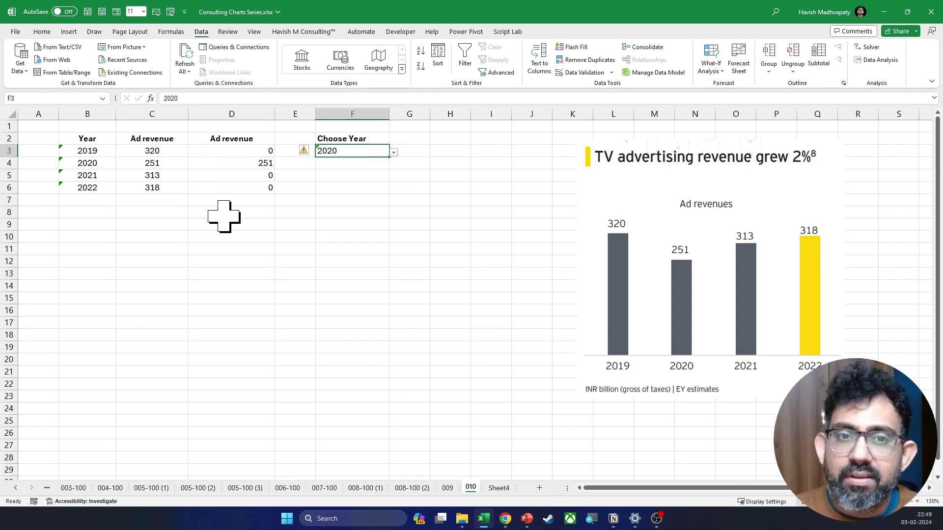
{"action": "key", "text": "alt+Down"}
{"action": "key", "text": "Up"}
{"action": "key", "text": "Return"}
{"action": "key", "text": "alt+Down"}
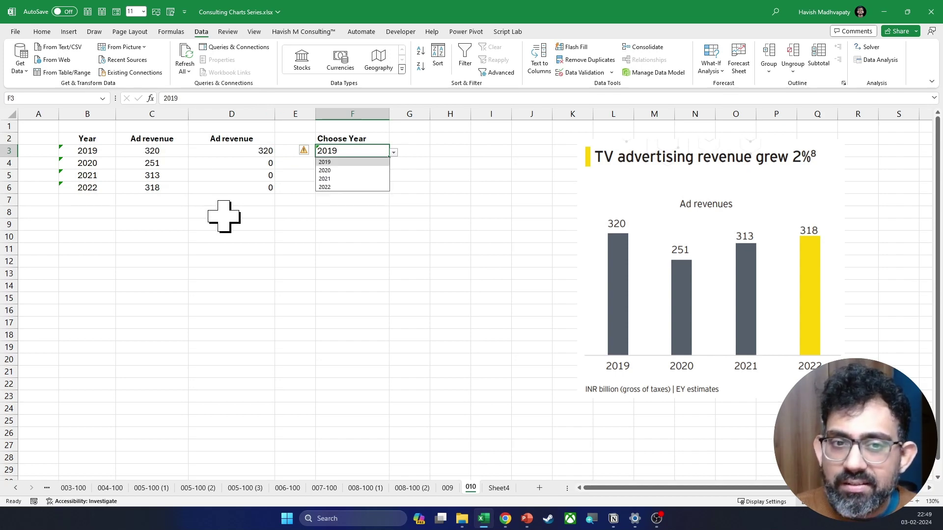
{"action": "key", "text": "Down"}
{"action": "key", "text": "Return"}
{"action": "key", "text": "alt+Down"}
{"action": "key", "text": "Down"}
{"action": "key", "text": "Return"}
{"action": "key", "text": "alt+Down"}
{"action": "key", "text": "Down"}
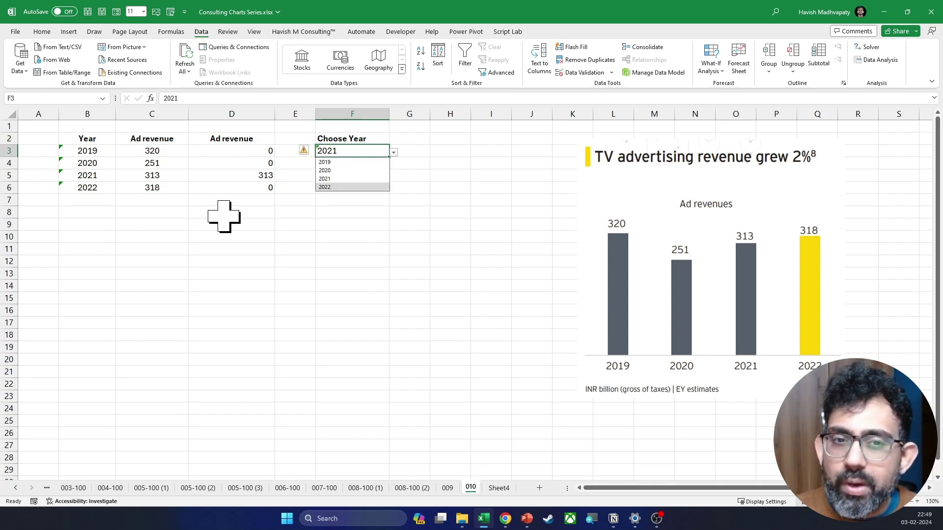
{"action": "key", "text": "Return"}
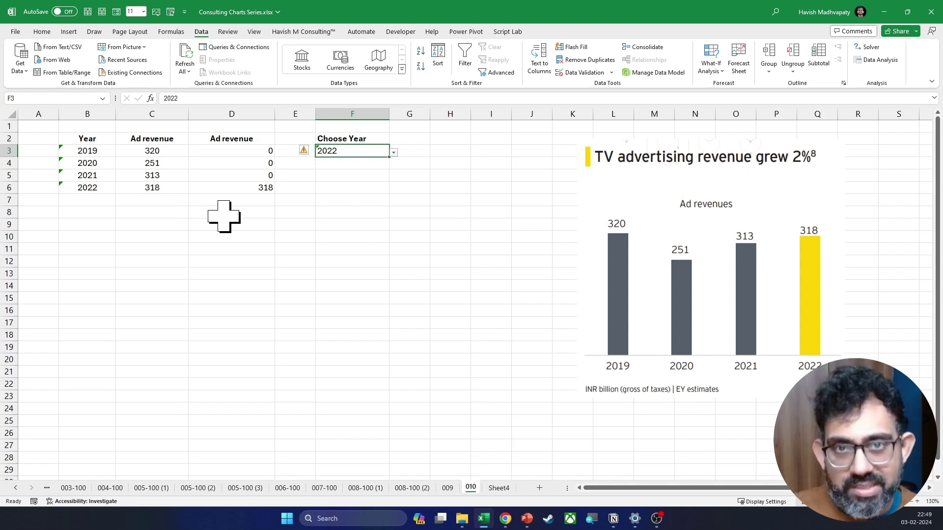
Insert the recommended Clustered Column chart for the data in B2:D6.
{"action": "key", "text": "Left"}
{"action": "key", "text": "Left"}
{"action": "left_click_drag", "start_coordinate": [109, 138], "coordinate": [236, 186]}
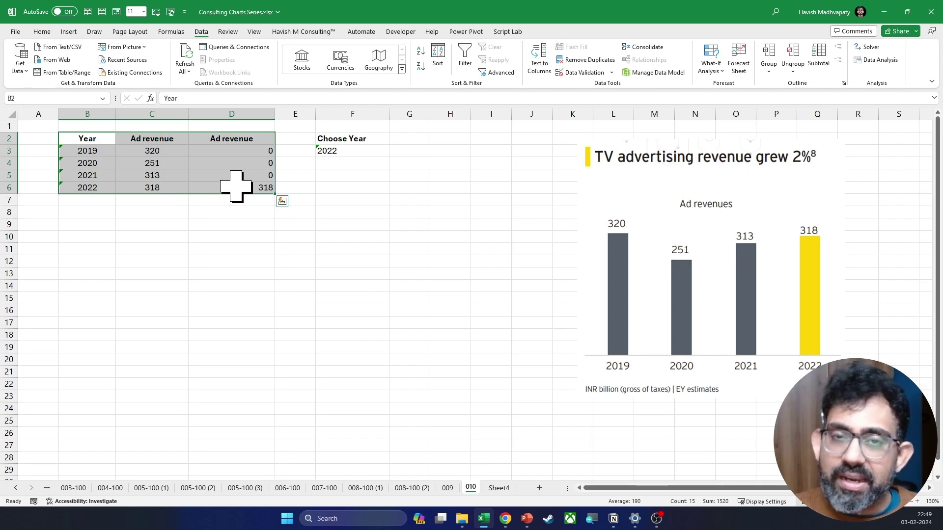
{"action": "left_click", "coordinate": [69, 32]}
{"action": "left_click", "coordinate": [420, 83]}
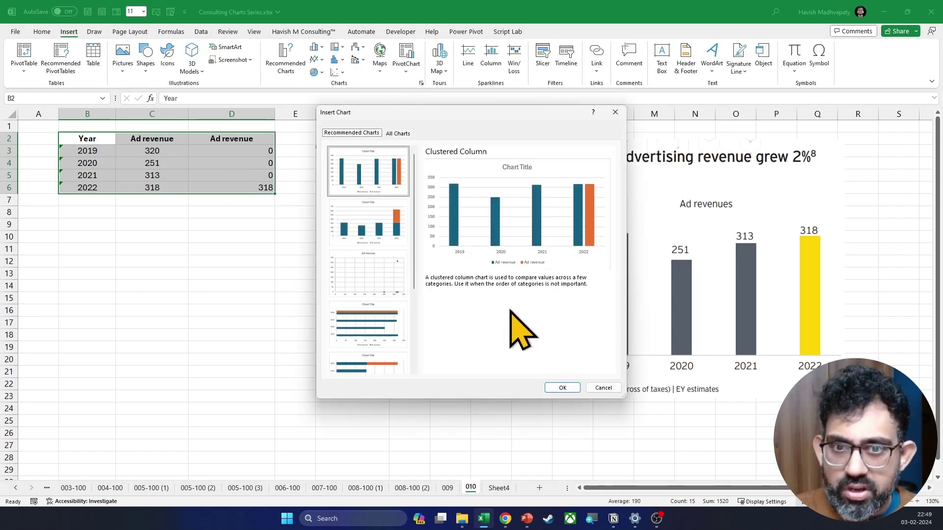
{"action": "left_click", "coordinate": [562, 388]}
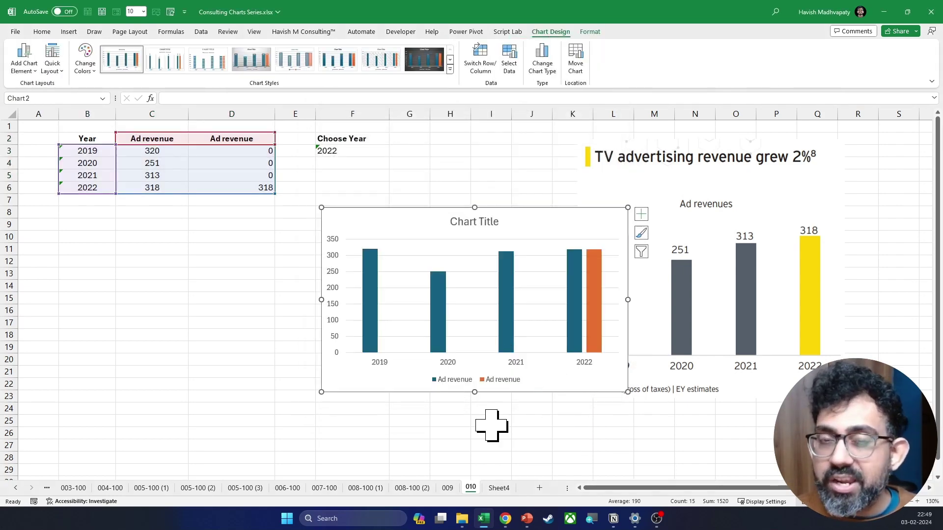
Move the new chart just below the Choose Year cell, then shrink the reference picture and move it clear of the chart.
{"action": "left_click_drag", "start_coordinate": [539, 390], "coordinate": [526, 352]}
{"action": "left_click", "coordinate": [779, 176]}
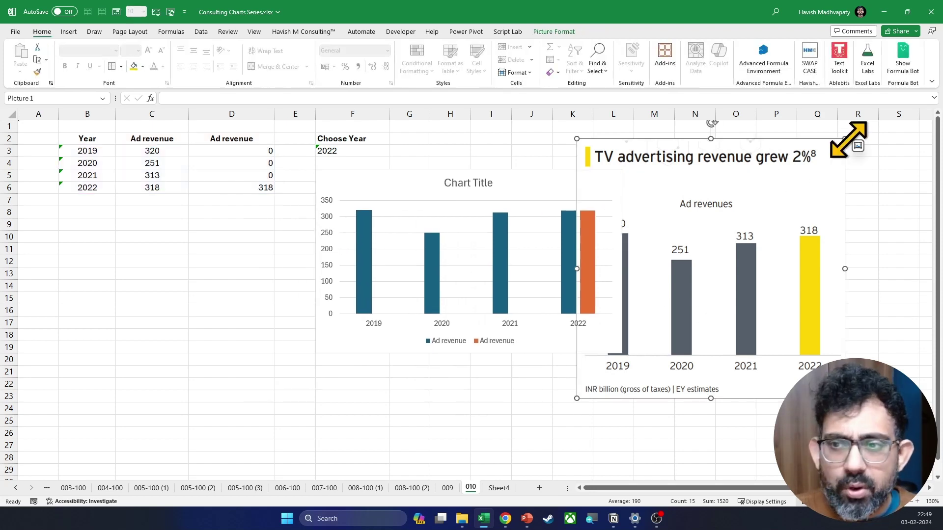
{"action": "left_click_drag", "start_coordinate": [844, 139], "coordinate": [790, 211]}
{"action": "left_click_drag", "start_coordinate": [696, 274], "coordinate": [827, 211]}
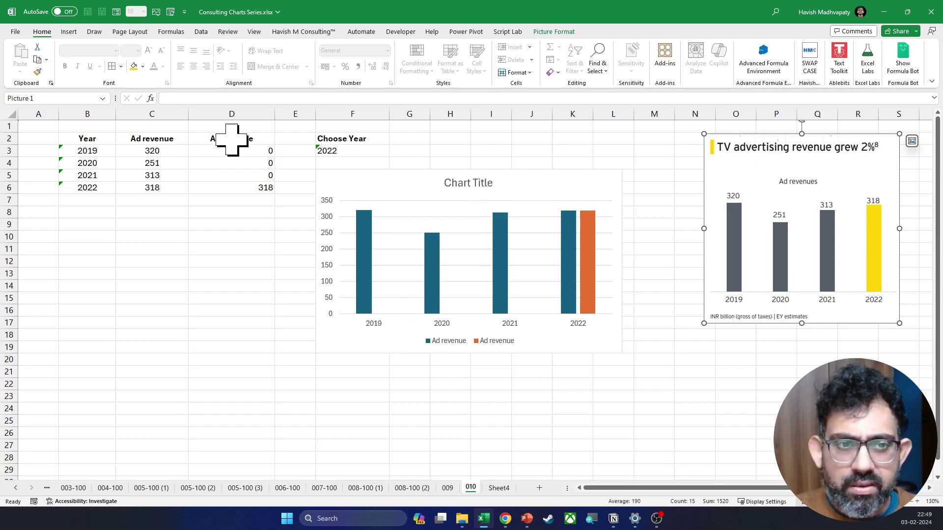
Clear the duplicate header in D2 and delete the chart's legend.
{"action": "left_click", "coordinate": [444, 340]}
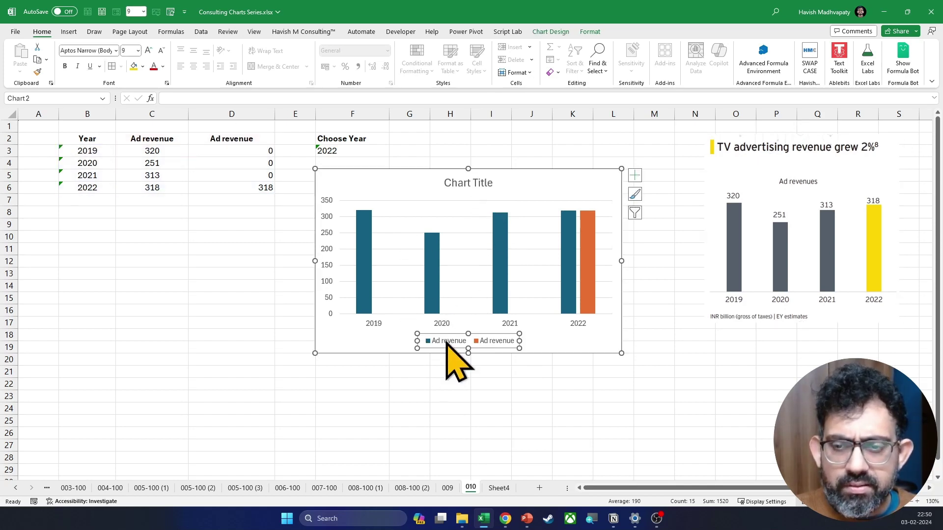
{"action": "left_click", "coordinate": [229, 138]}
{"action": "key", "text": "Delete"}
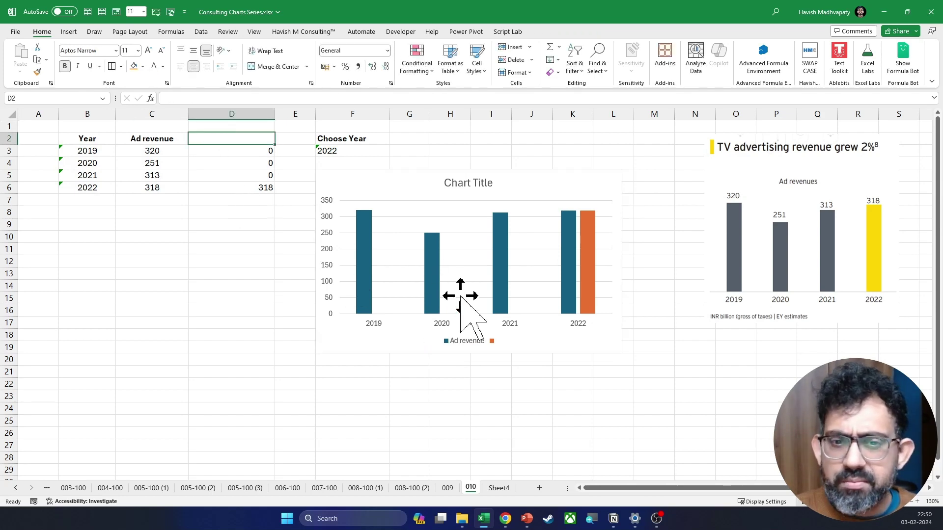
{"action": "left_click", "coordinate": [444, 339]}
{"action": "key", "text": "Delete"}
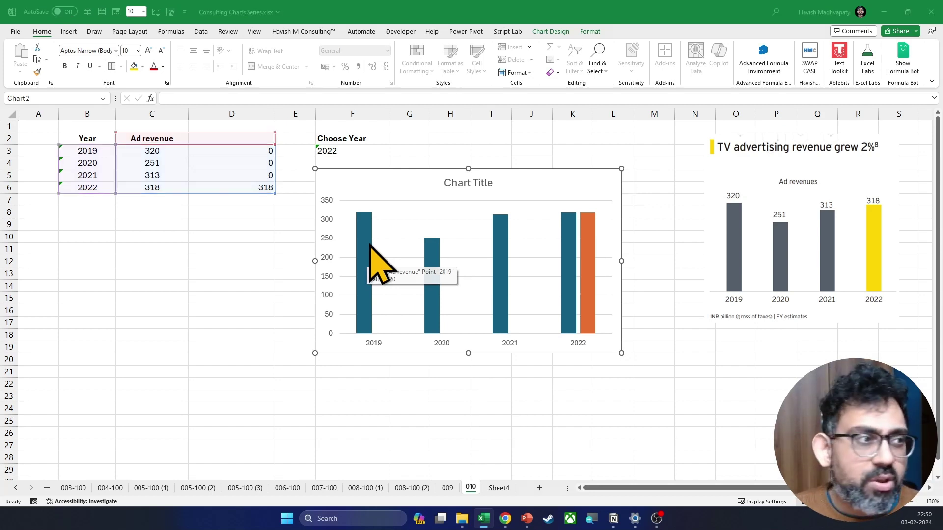
Switch to PowerPoint, read the reference columns' RGB colour with the shape fill Eyedropper without applying it, and return to Excel.
{"action": "key", "text": "alt+Tab"}
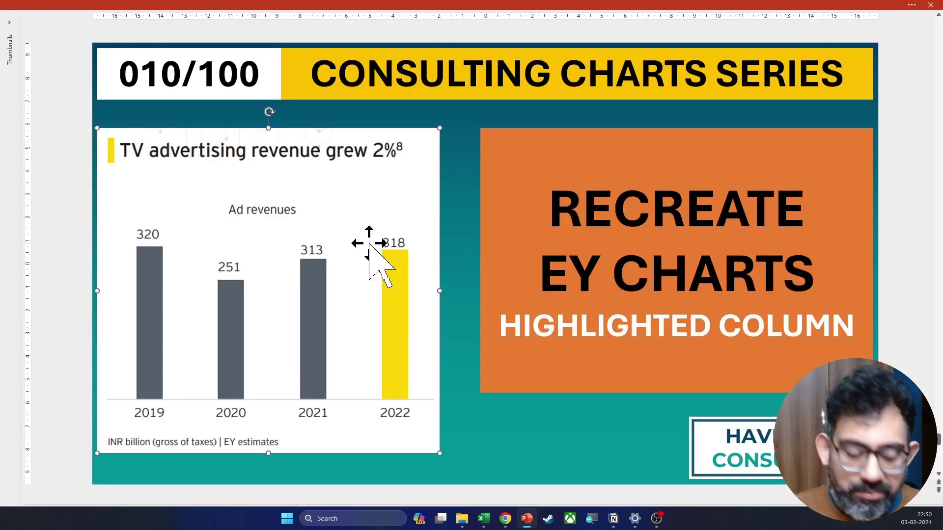
{"action": "key", "text": "ctrl+shift+F1"}
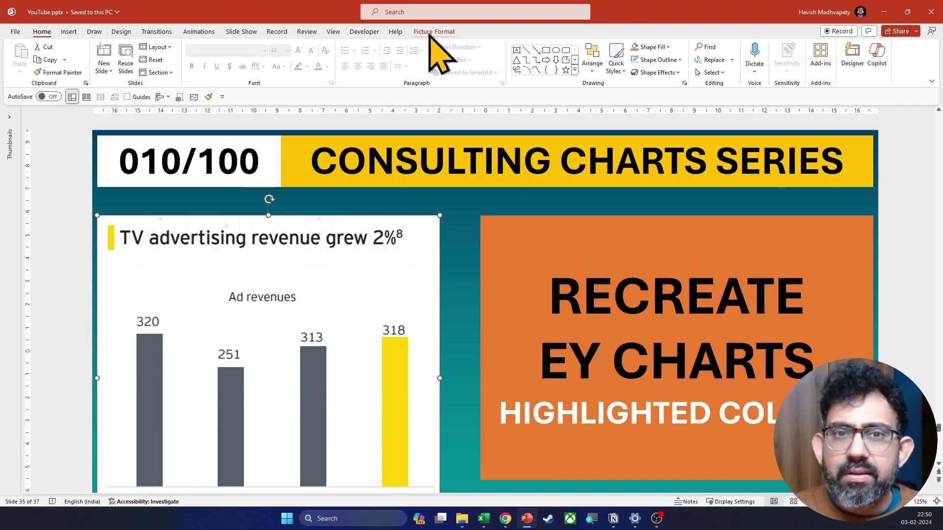
{"action": "left_click", "coordinate": [547, 222]}
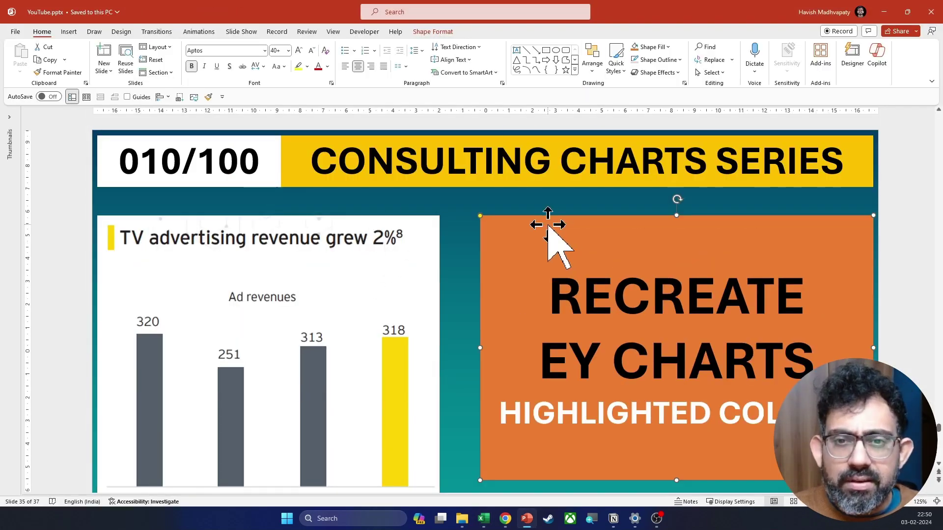
{"action": "left_click", "coordinate": [445, 33]}
{"action": "left_click", "coordinate": [388, 47]}
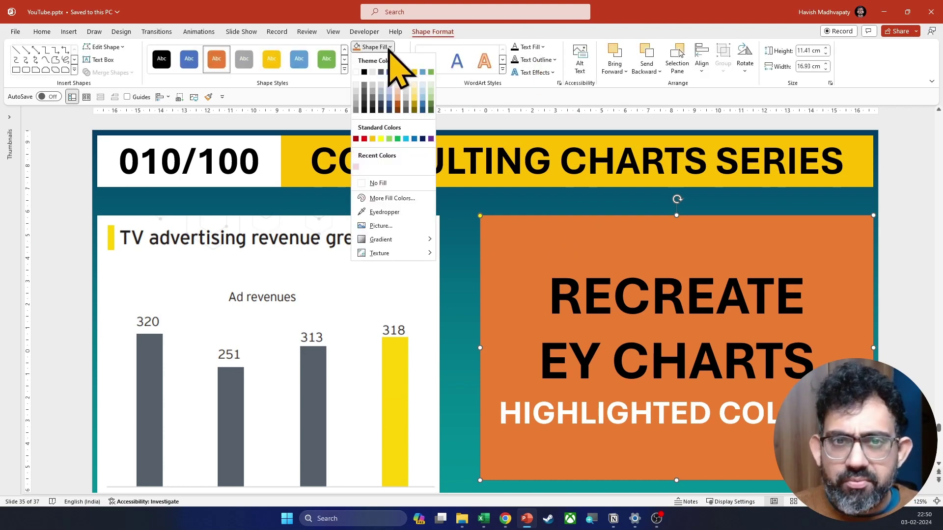
{"action": "left_click", "coordinate": [388, 212]}
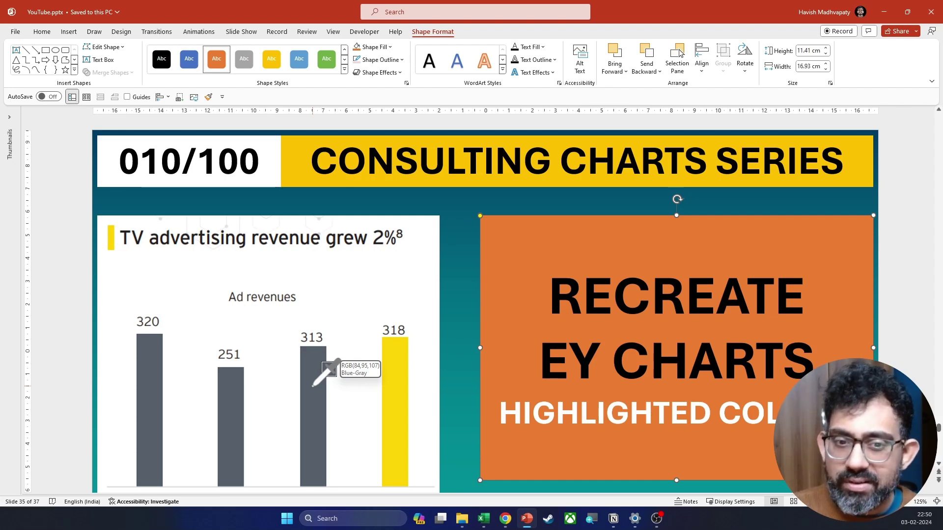
{"action": "key", "text": "Escape"}
{"action": "key", "text": "Escape"}
{"action": "key", "text": "alt+Tab"}
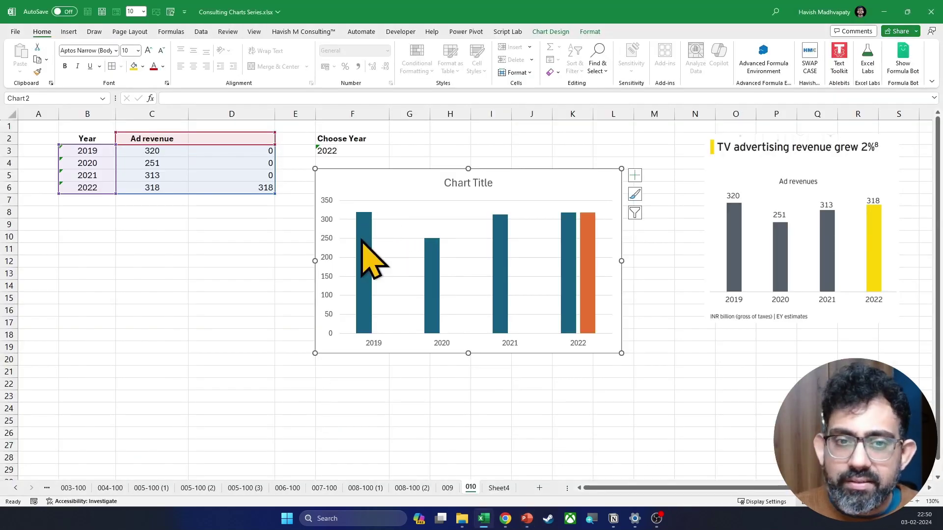
Fill the Ad revenue series columns with the custom colour RGB 84, 95, 107.
{"action": "right_click", "coordinate": [363, 241]}
{"action": "left_click", "coordinate": [373, 207]}
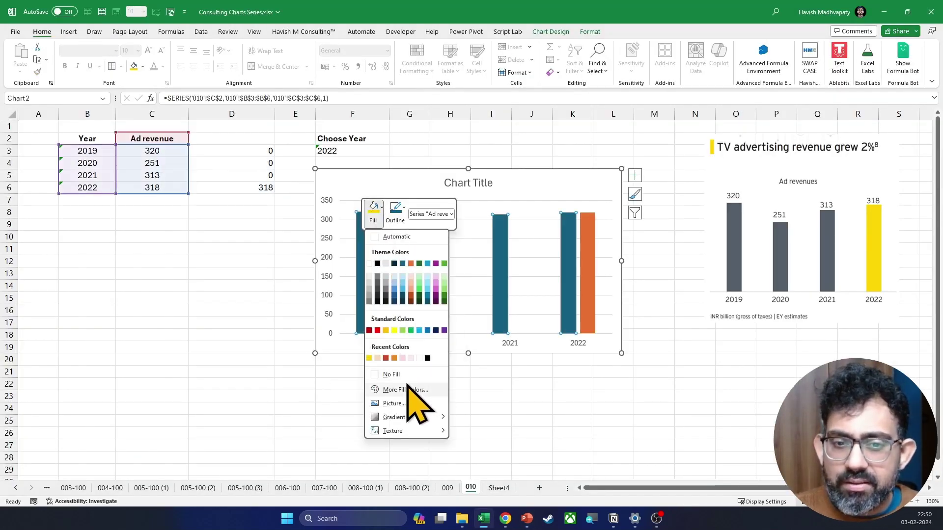
{"action": "left_click", "coordinate": [402, 387]}
{"action": "left_click", "coordinate": [396, 158]}
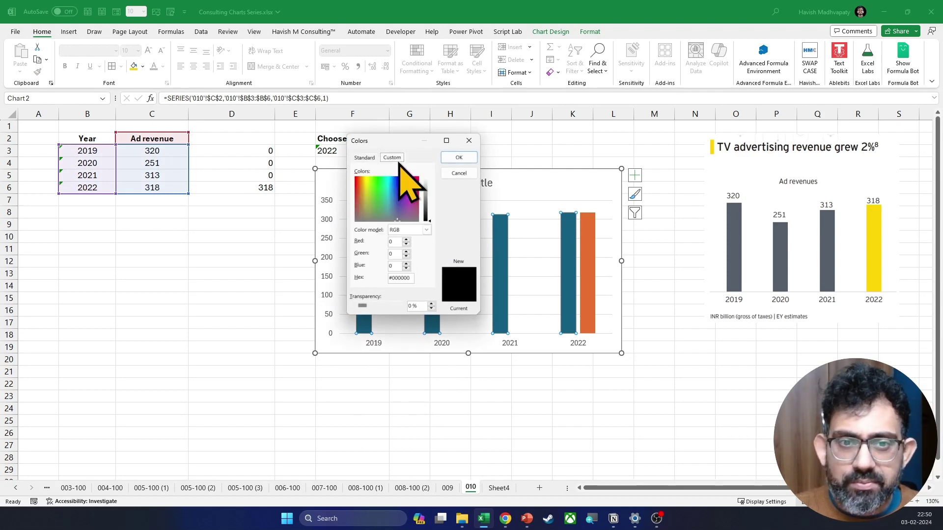
{"action": "double_click", "coordinate": [392, 242]}
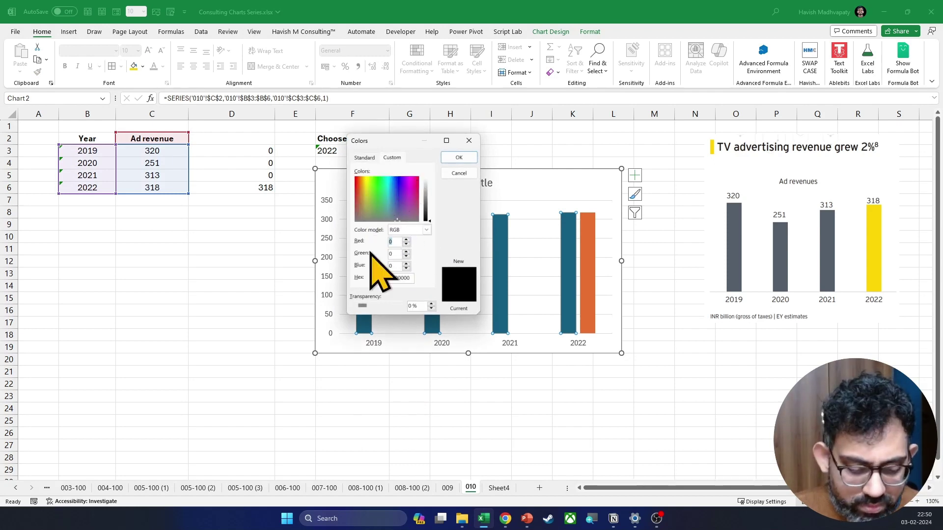
{"action": "type", "text": "8495"}
{"action": "key", "text": "Tab"}
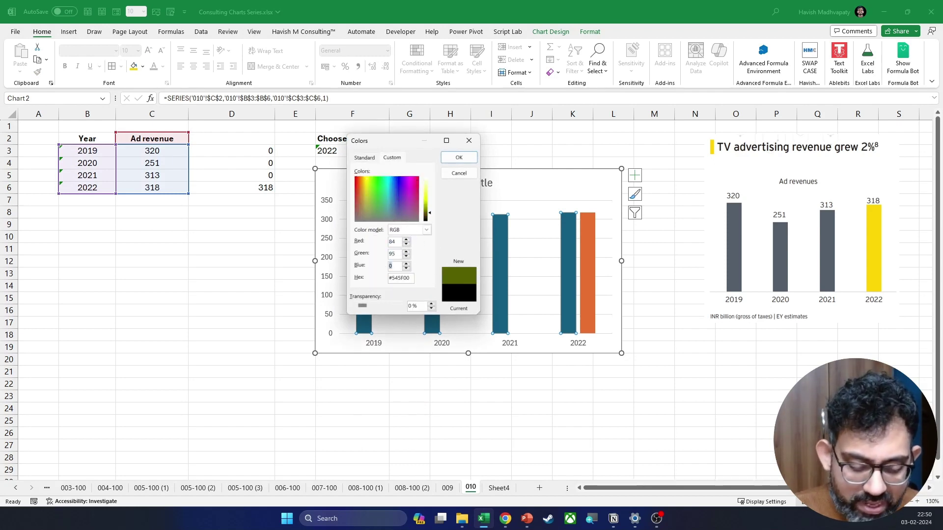
{"action": "type", "text": "107"}
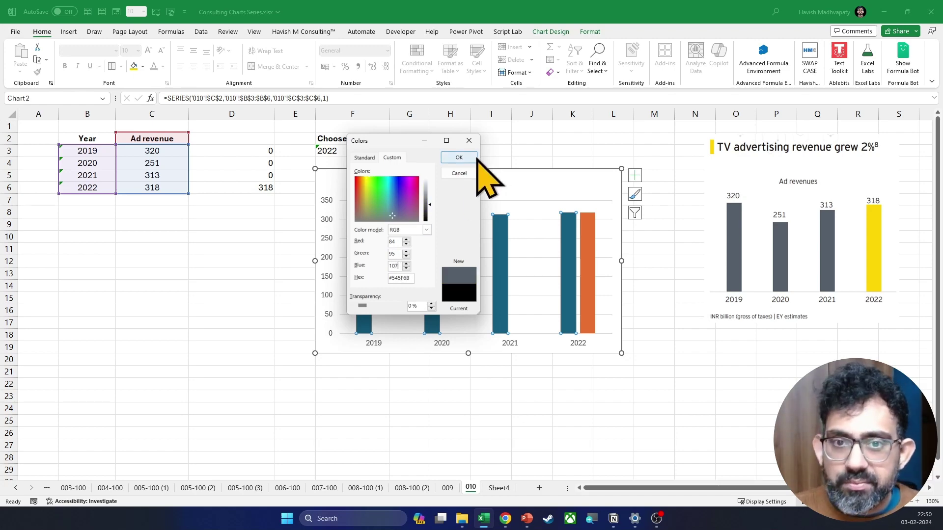
{"action": "left_click", "coordinate": [460, 157]}
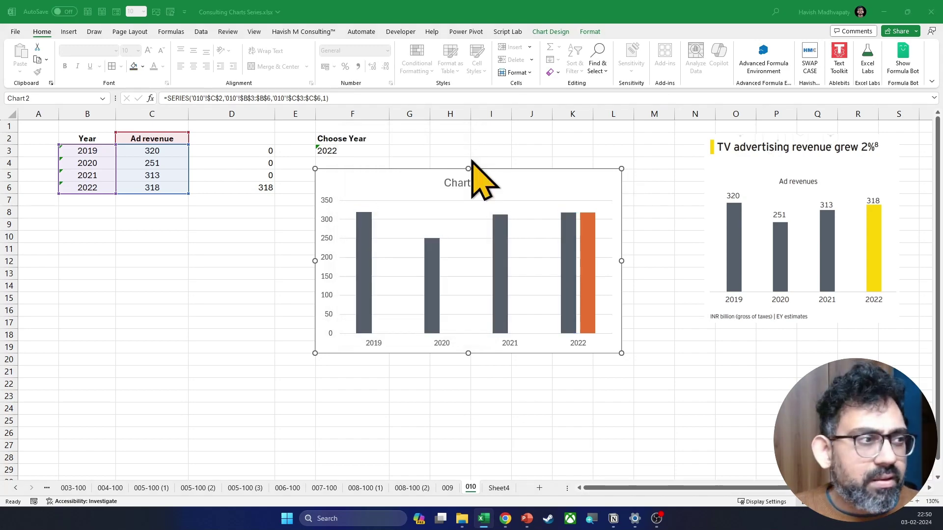
Switch to PowerPoint, read the yellow reference column's RGB colour with the shape fill Eyedropper without applying it, and return to Excel.
{"action": "key", "text": "alt+Tab"}
{"action": "left_click_drag", "start_coordinate": [497, 265], "coordinate": [498, 268]}
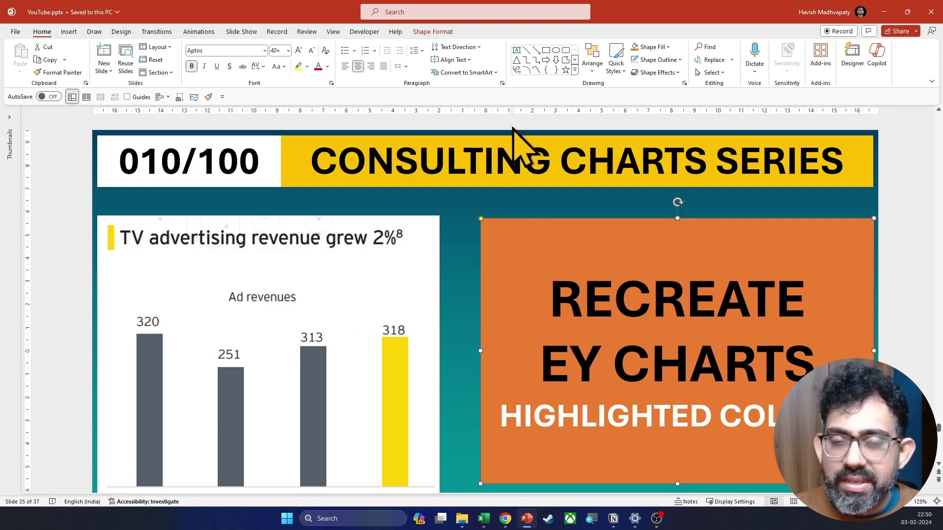
{"action": "left_click", "coordinate": [430, 33]}
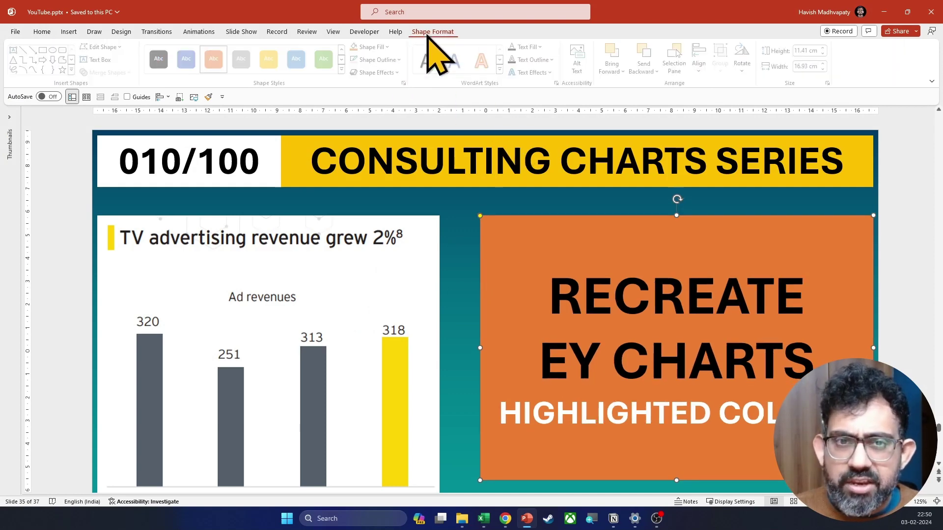
{"action": "left_click", "coordinate": [392, 47]}
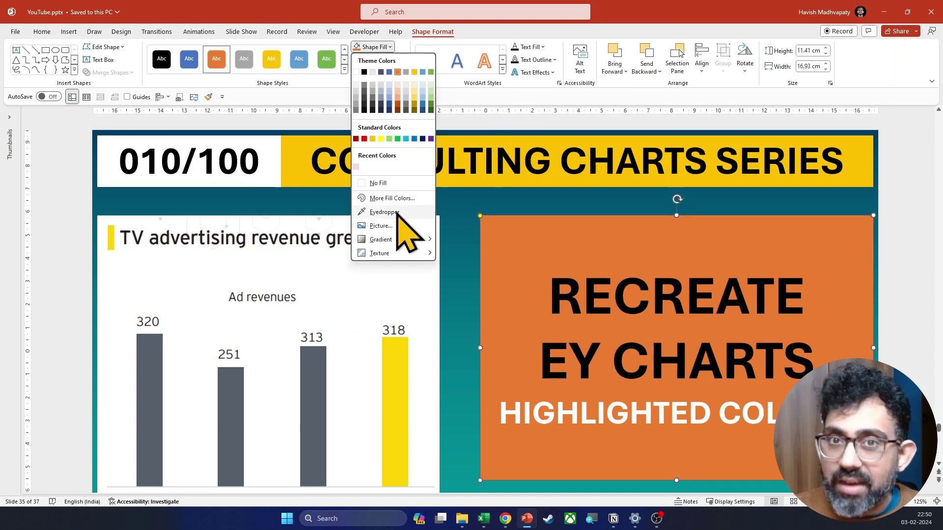
{"action": "left_click", "coordinate": [407, 213]}
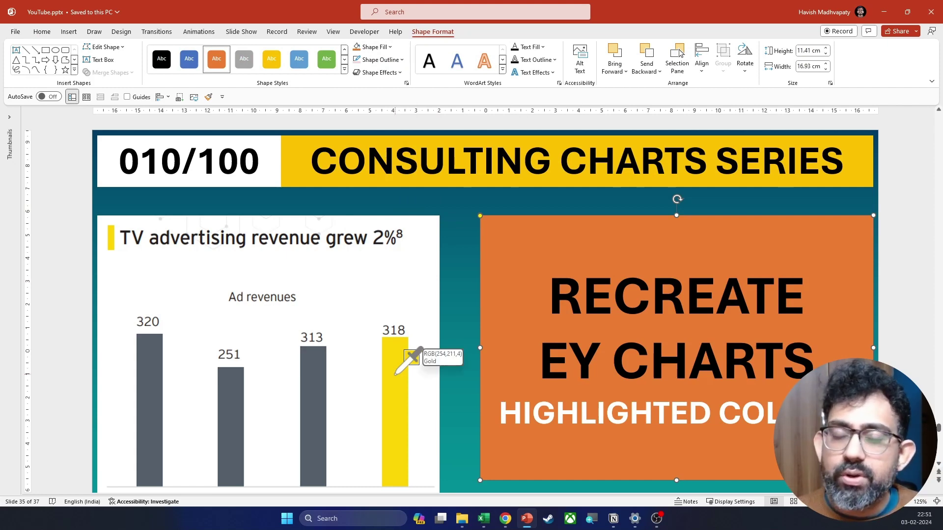
{"action": "key", "text": "Escape"}
{"action": "key", "text": "Escape"}
{"action": "key", "text": "alt+Tab"}
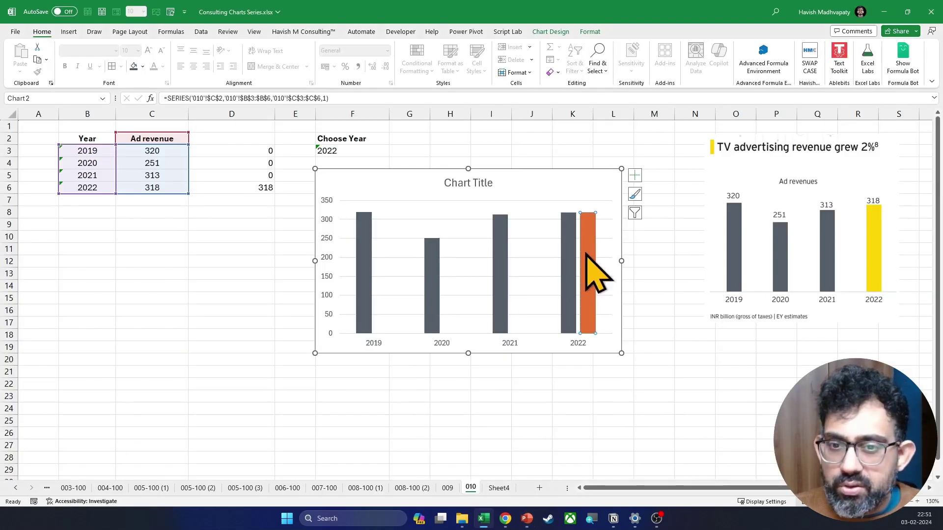
Fill the second series' 2022 column with RGB 254, 211, 4 and set the Series Overlap to 100%.
{"action": "right_click", "coordinate": [586, 255]}
{"action": "left_click", "coordinate": [598, 233]}
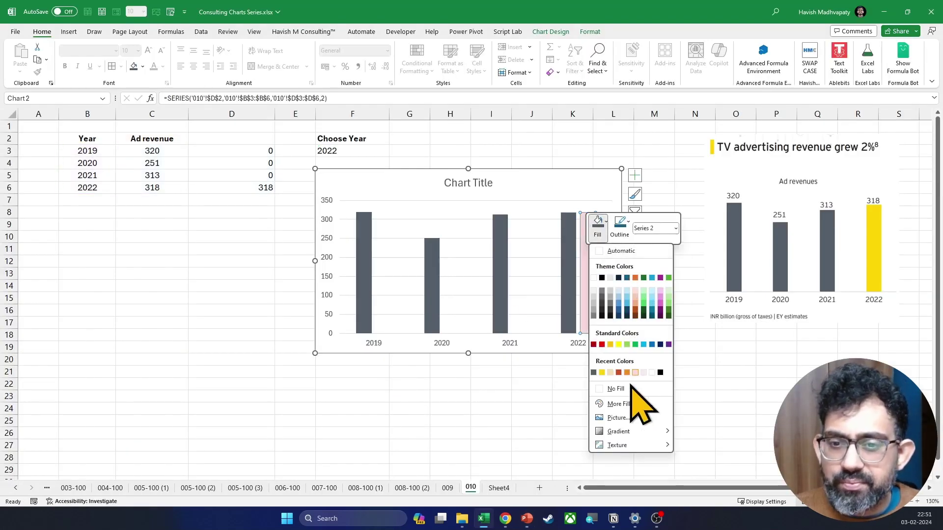
{"action": "left_click", "coordinate": [617, 406]}
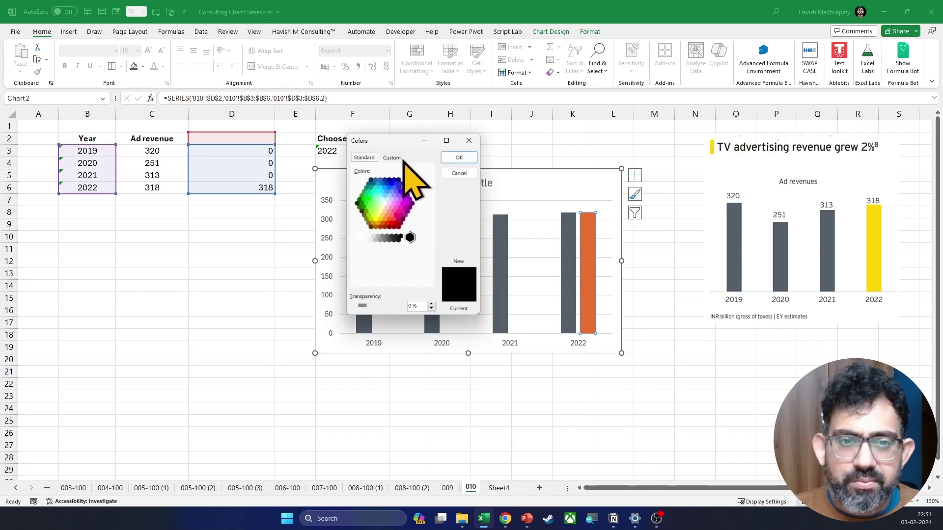
{"action": "left_click", "coordinate": [392, 158]}
{"action": "double_click", "coordinate": [395, 241]}
{"action": "type", "text": "254"}
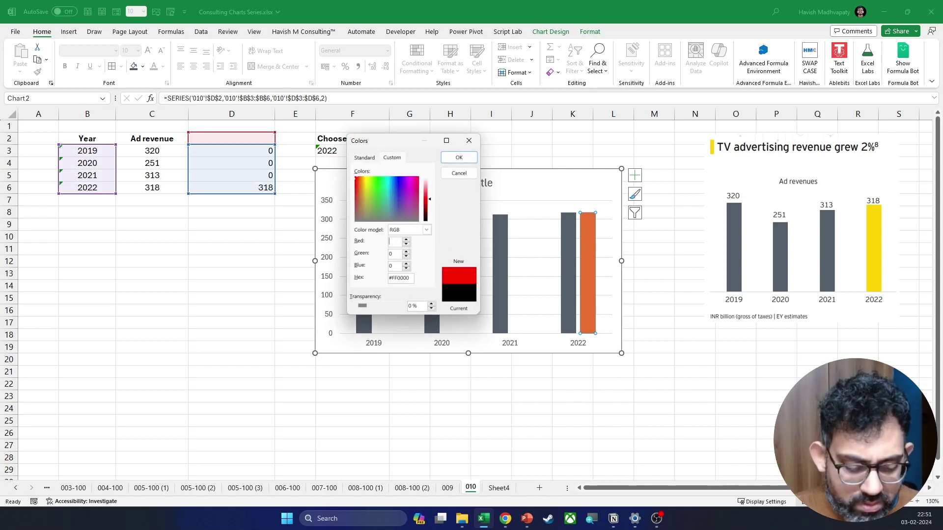
{"action": "type", "text": "211"}
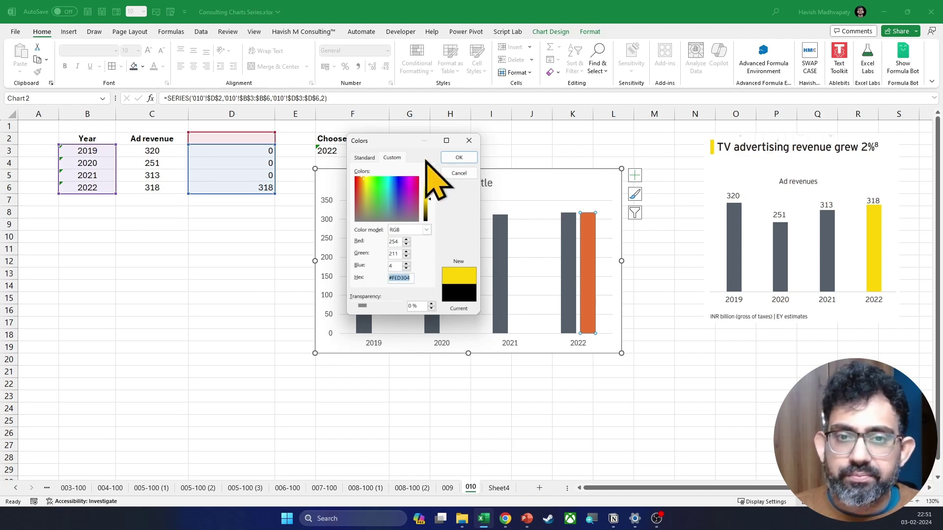
{"action": "left_click", "coordinate": [450, 158]}
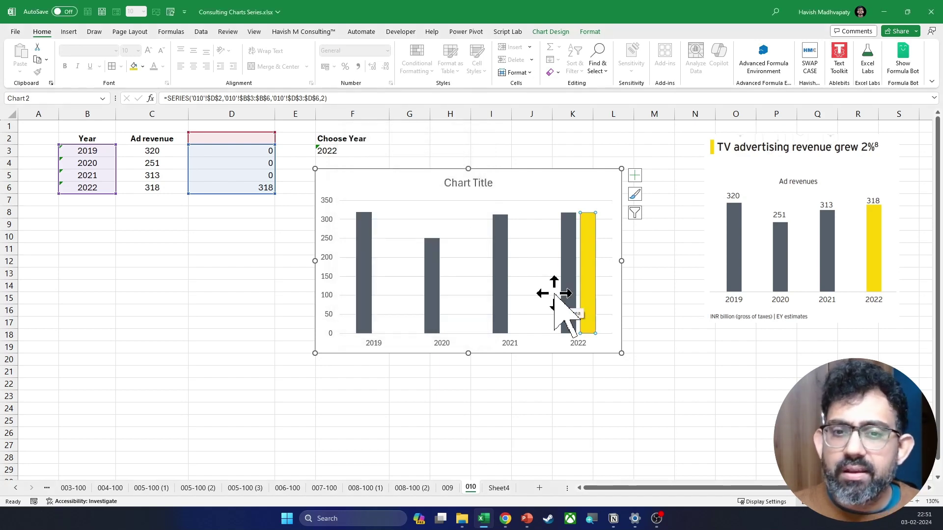
{"action": "double_click", "coordinate": [594, 264]}
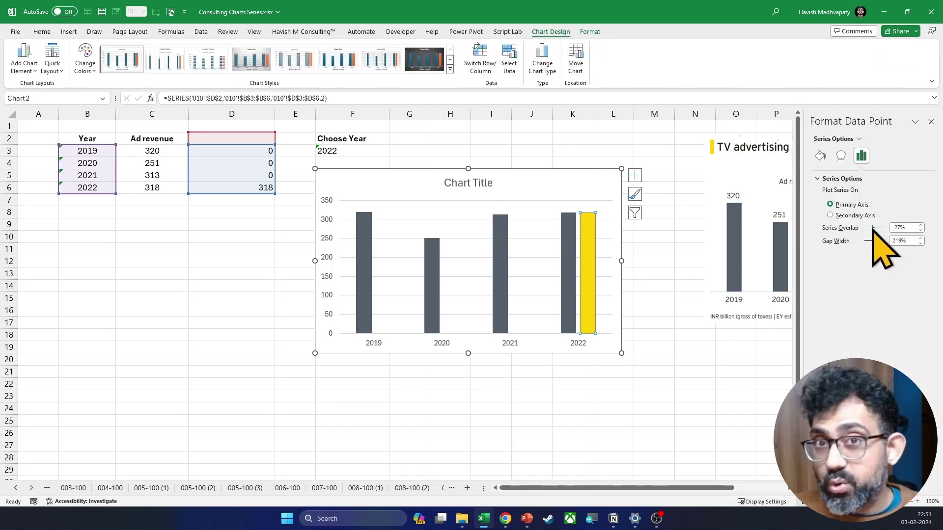
{"action": "left_click_drag", "start_coordinate": [872, 228], "coordinate": [892, 229]}
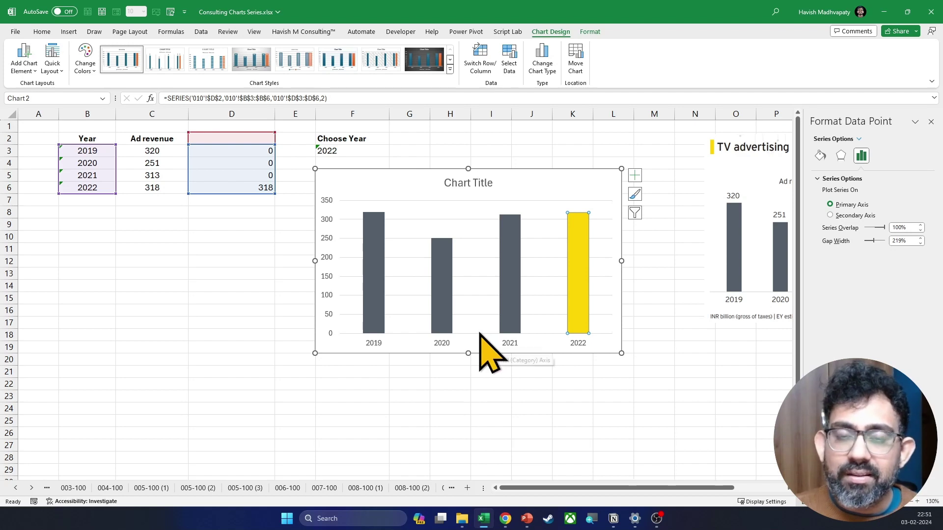
Try the value 50 in D3 to test how the overlapping columns behave, and undo the entry.
{"action": "left_click", "coordinate": [227, 151]}
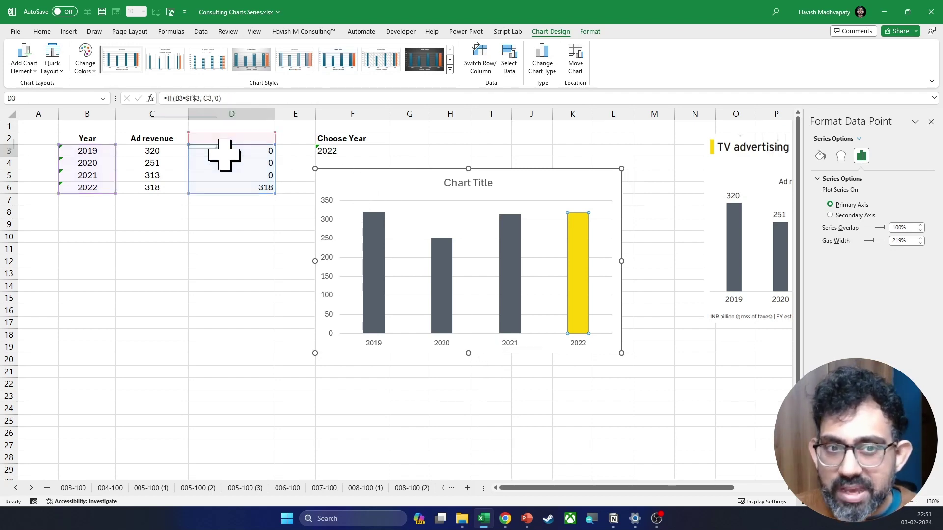
{"action": "type", "text": "5"}
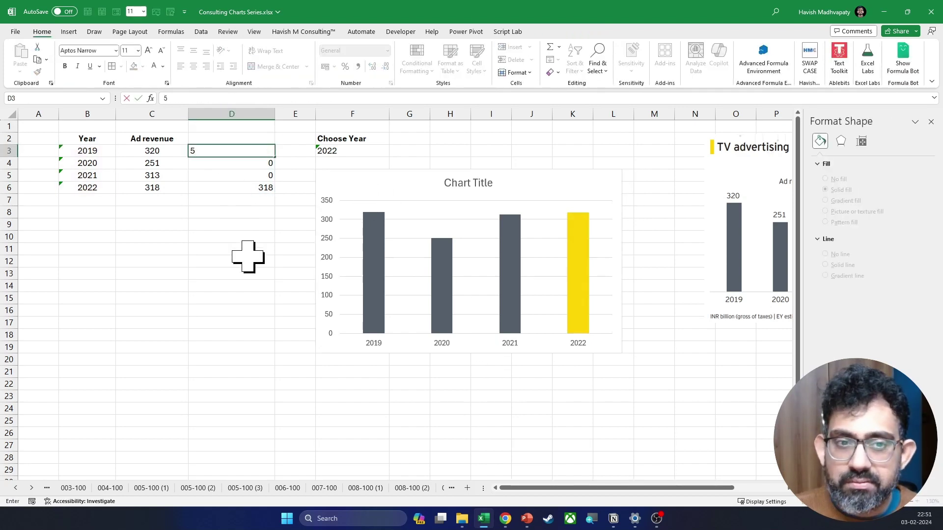
{"action": "type", "text": "0"}
{"action": "key", "text": "Return"}
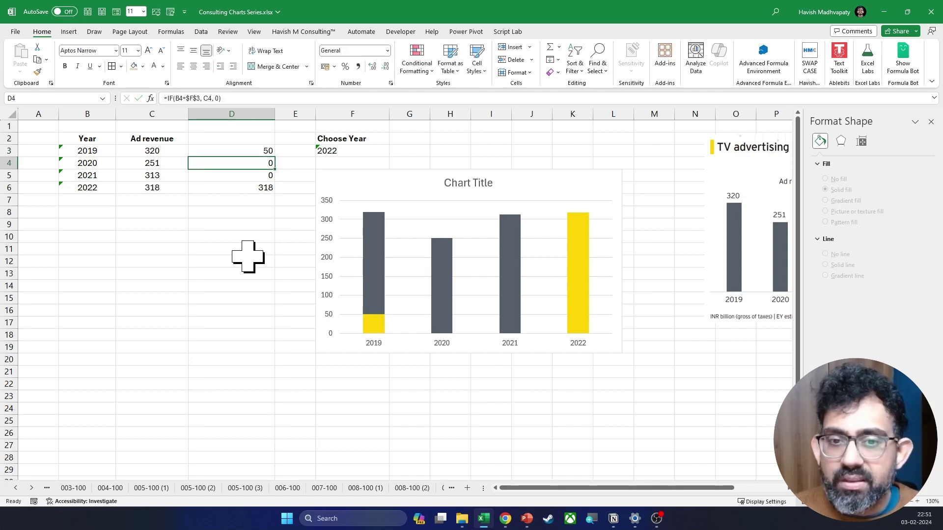
{"action": "key", "text": "ctrl+z"}
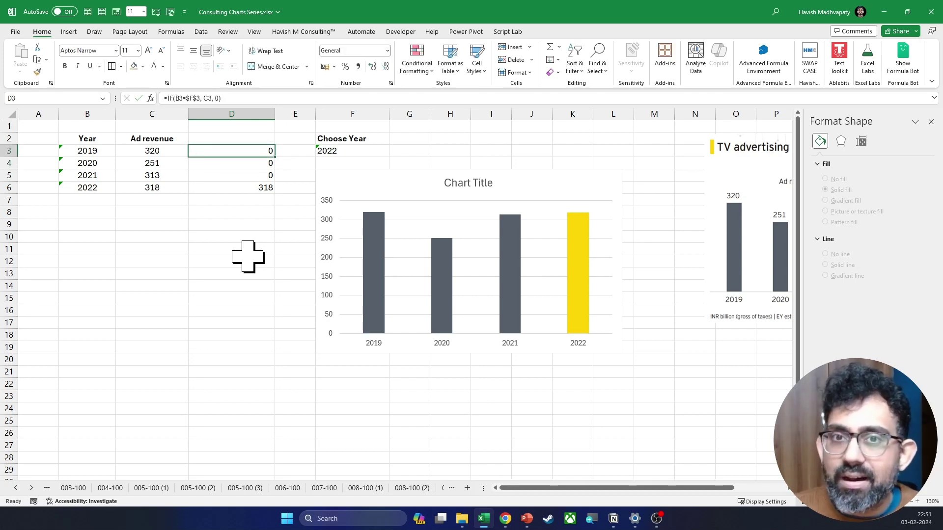
Close the formatting pane and test the highlight by choosing 2019 and then 2020 from the Choose Year drop-down in F3.
{"action": "left_click", "coordinate": [931, 122]}
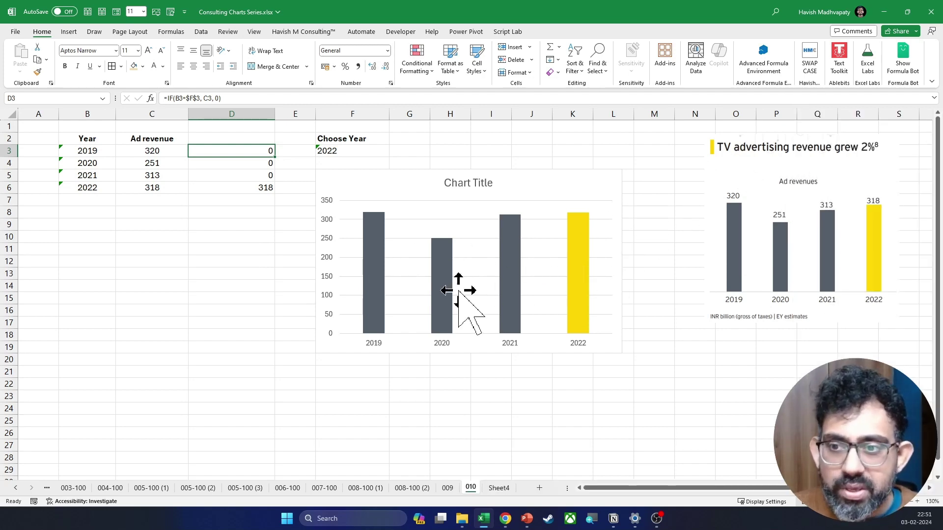
{"action": "left_click", "coordinate": [354, 148]}
{"action": "key", "text": "alt+Down"}
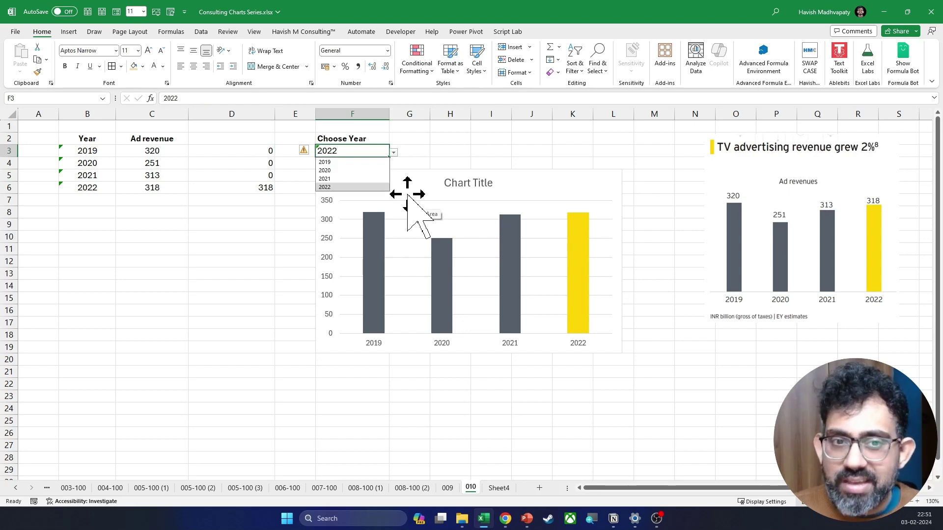
{"action": "key", "text": "Up"}
{"action": "key", "text": "Up"}
{"action": "key", "text": "Up"}
{"action": "key", "text": "Return"}
{"action": "key", "text": "alt+Down"}
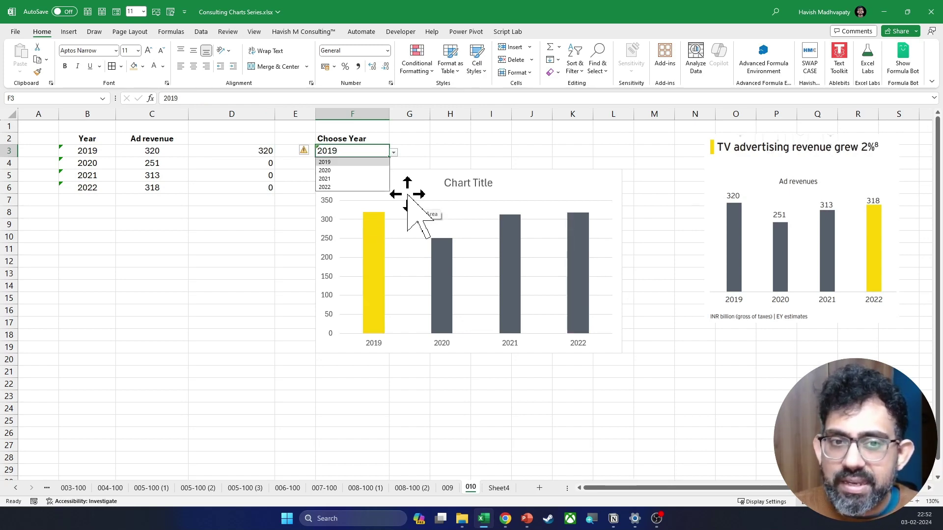
{"action": "key", "text": "Down"}
{"action": "key", "text": "Return"}
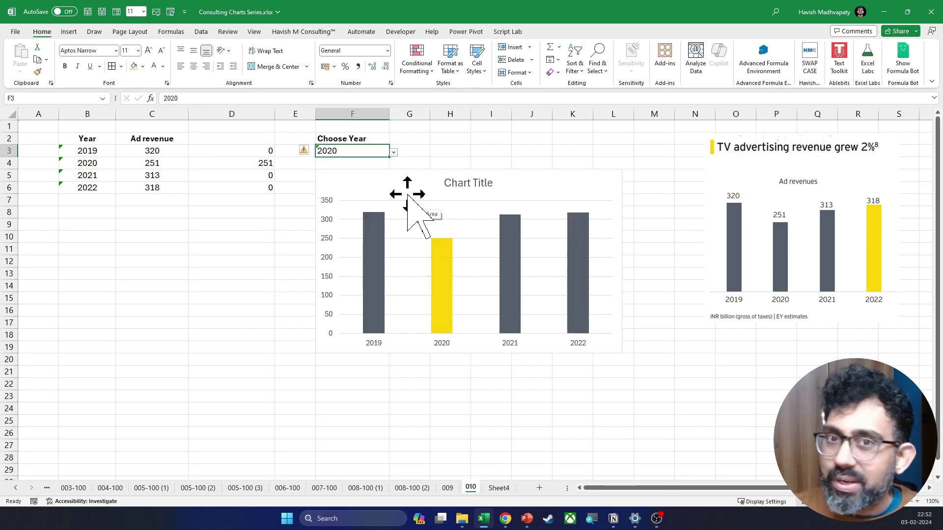
Move the chart down about two rows, and add data labels with the Ad revenue labels in bold.
{"action": "left_click", "coordinate": [519, 173]}
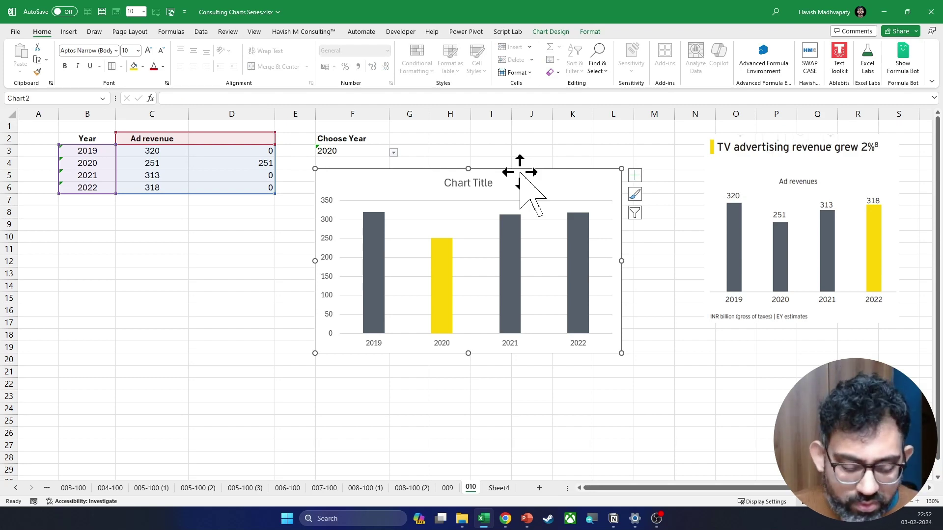
{"action": "left_click_drag", "start_coordinate": [521, 190], "coordinate": [521, 201]}
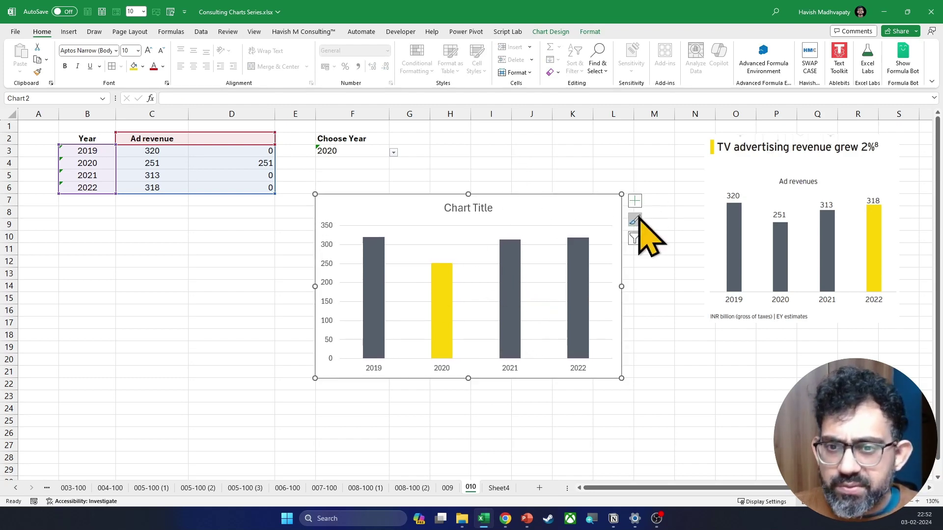
{"action": "left_click", "coordinate": [635, 201]}
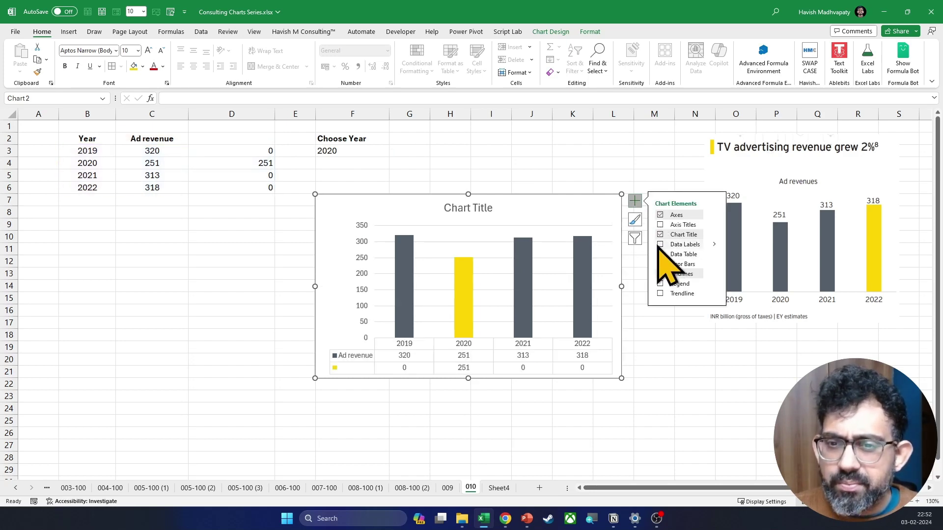
{"action": "left_click", "coordinate": [660, 244]}
{"action": "left_click", "coordinate": [581, 230]}
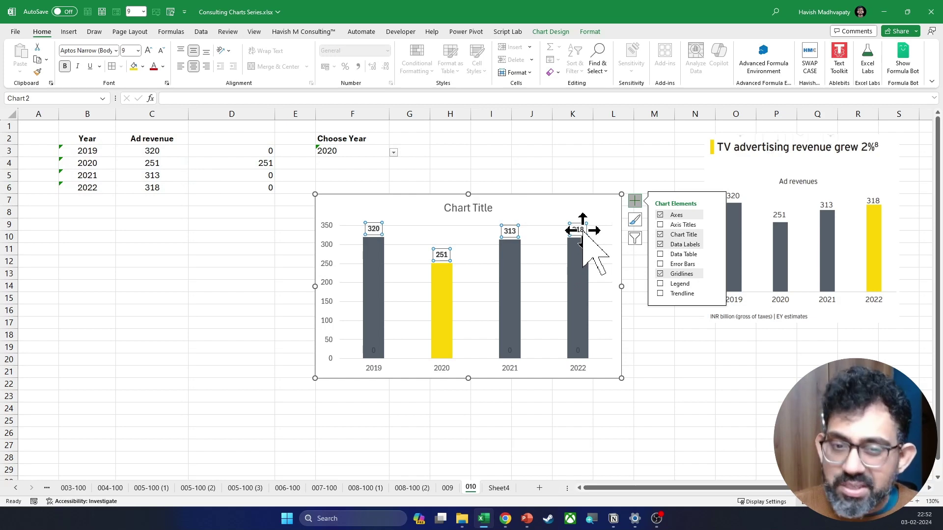
Delete the chart's vertical axis and its horizontal gridlines.
{"action": "left_click", "coordinate": [328, 245]}
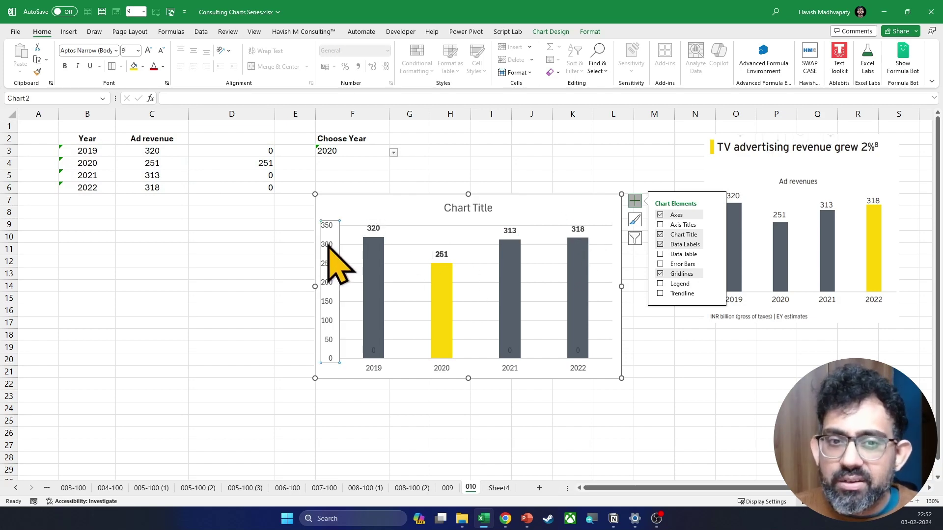
{"action": "key", "text": "Delete"}
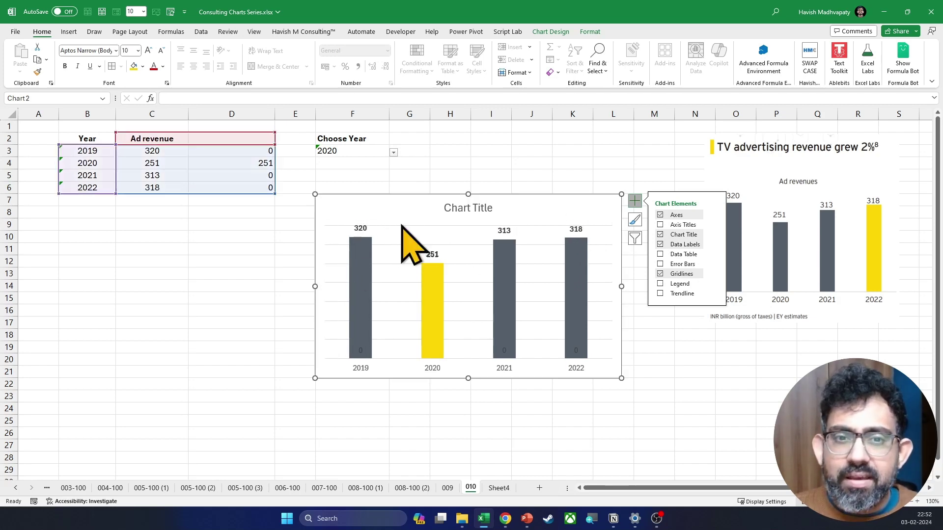
{"action": "left_click", "coordinate": [393, 245]}
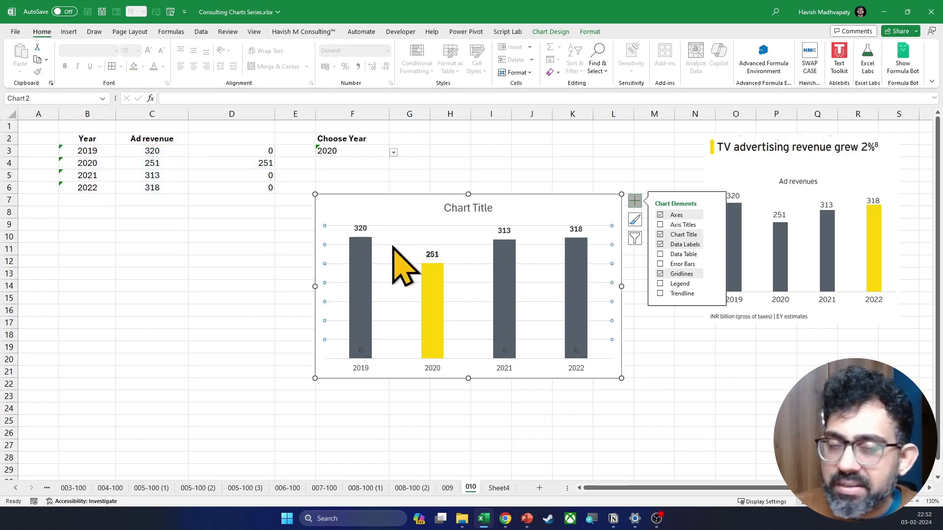
{"action": "key", "text": "Delete"}
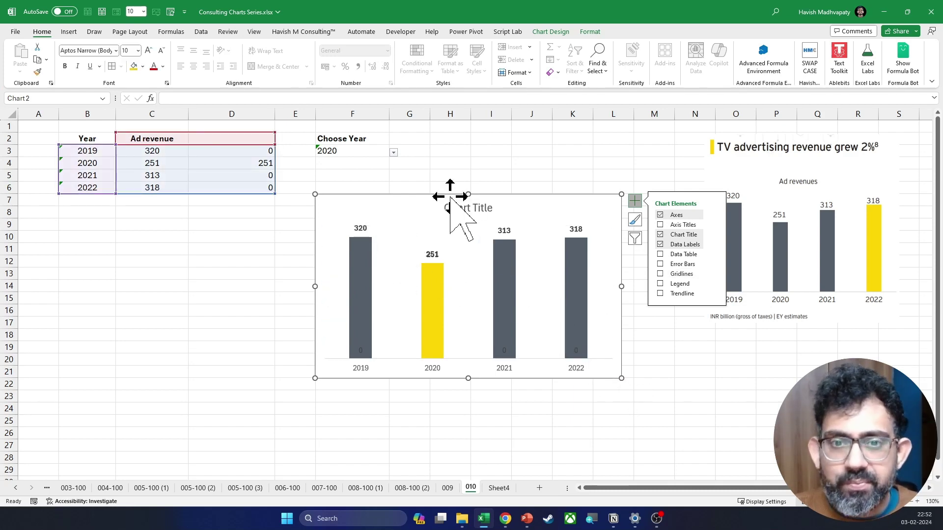
Move the chart title to the upper-left corner of the chart area, above the 2019 column.
{"action": "left_click", "coordinate": [467, 209]}
{"action": "left_click_drag", "start_coordinate": [479, 211], "coordinate": [359, 217]}
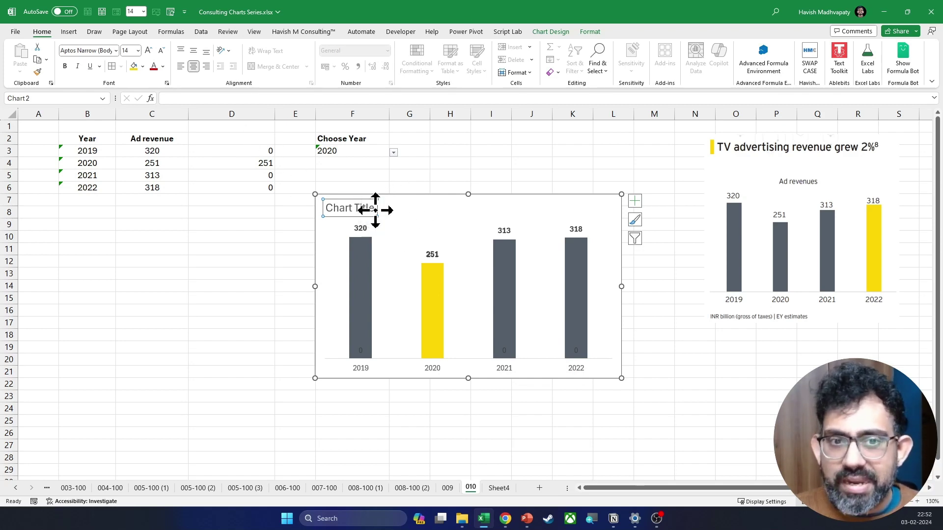
Link the chart title to the Choose Year heading in cell F2.
{"action": "left_click", "coordinate": [281, 98]}
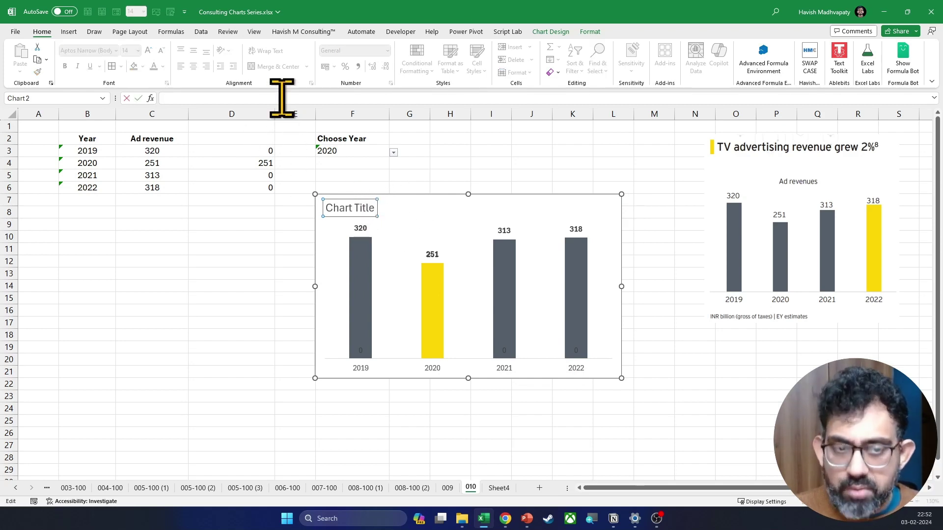
{"action": "type", "text": "="}
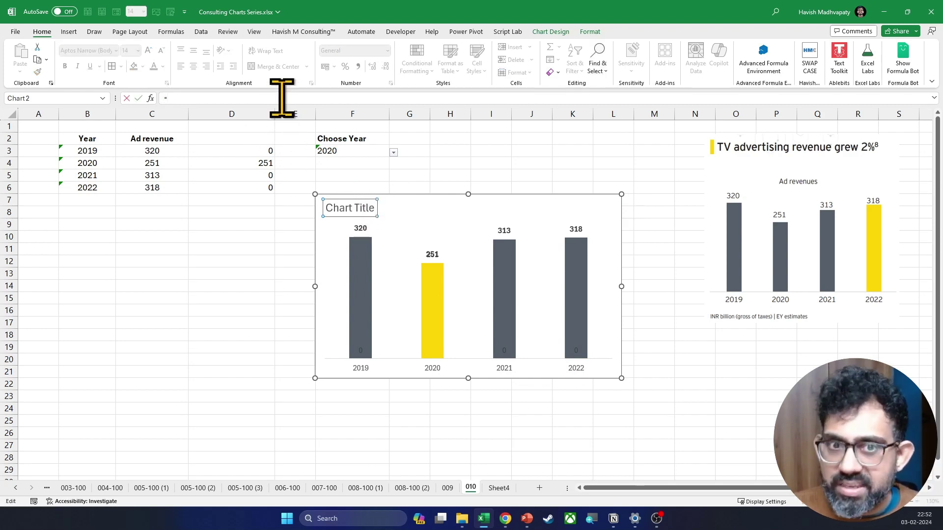
{"action": "left_click", "coordinate": [352, 138]}
{"action": "key", "text": "Return"}
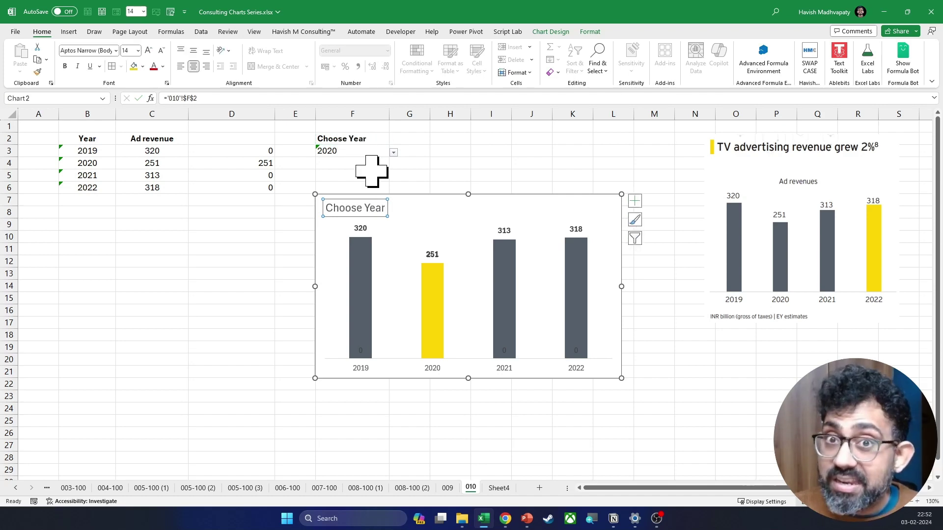
Test the title link by entering asd in F2, undo the entry, and select the chart title again.
{"action": "left_click", "coordinate": [369, 134]}
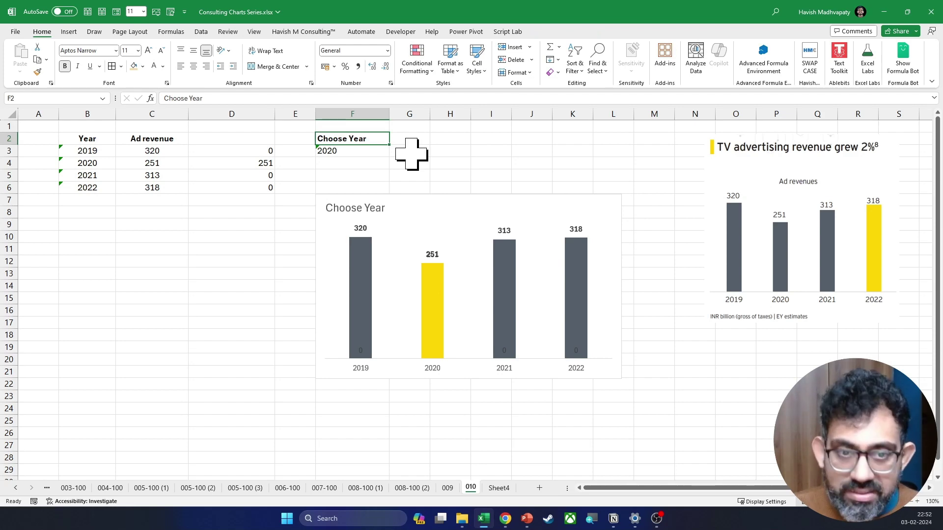
{"action": "type", "text": "asd"}
{"action": "key", "text": "Return"}
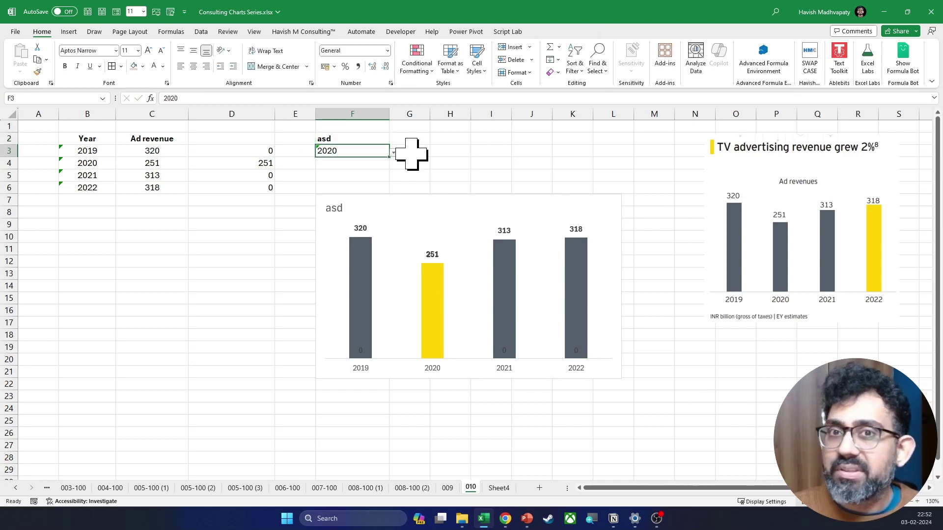
{"action": "key", "text": "ctrl+z"}
{"action": "left_click", "coordinate": [379, 210]}
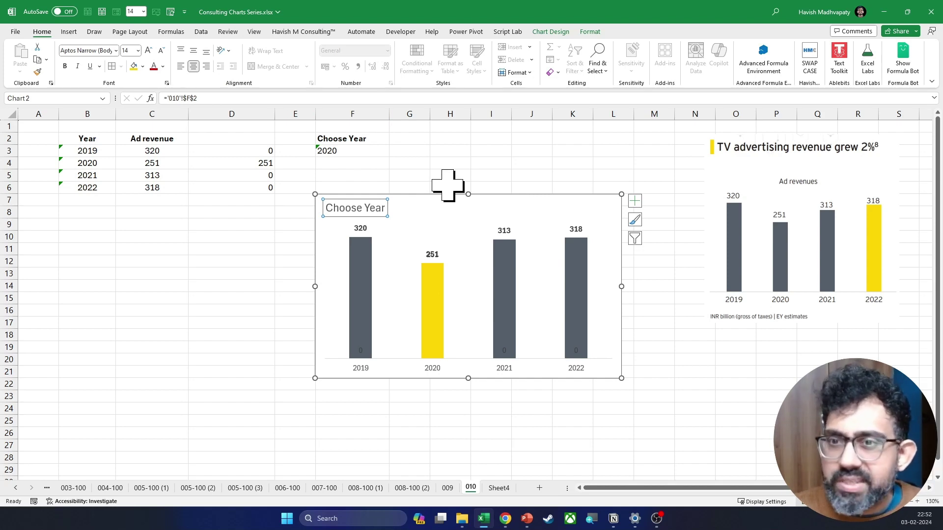
Delete the yellow highlight series' data labels, including the zeros at the base of the columns.
{"action": "left_click", "coordinate": [450, 139]}
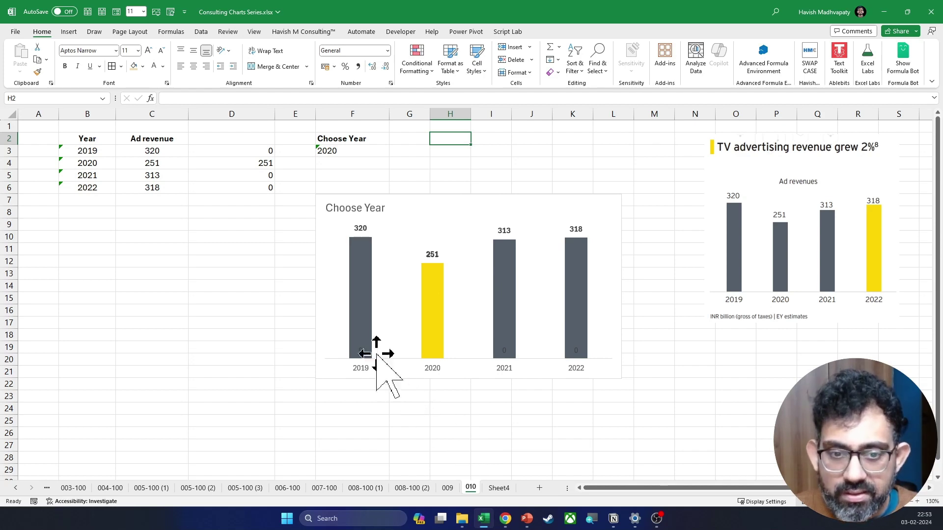
{"action": "left_click", "coordinate": [361, 349]}
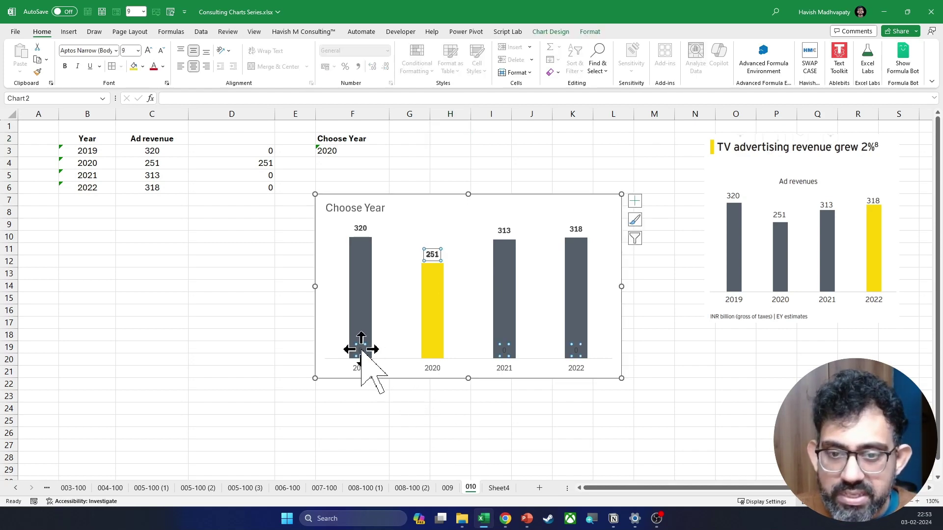
{"action": "key", "text": "Escape"}
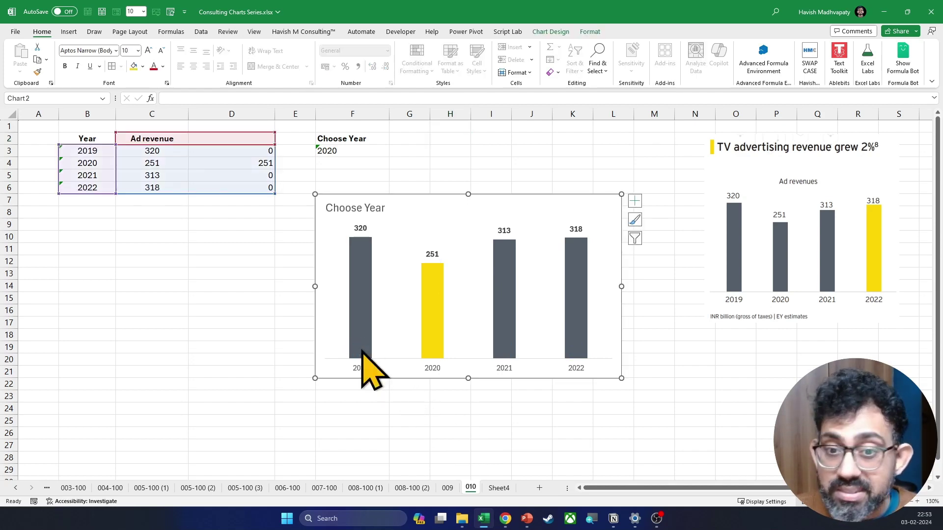
Enter the heading Dynamic Title in cell H2 and make it bold.
{"action": "left_click", "coordinate": [393, 142]}
{"action": "key", "text": "Right"}
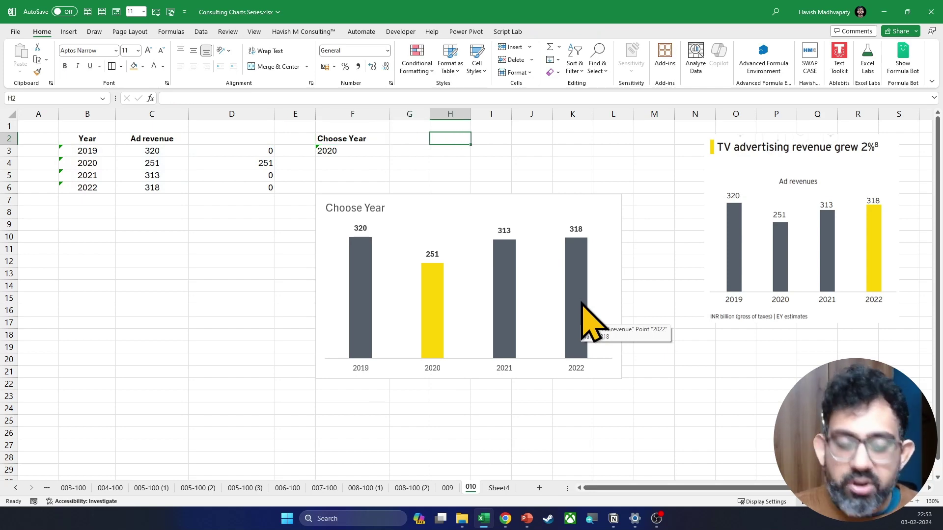
{"action": "type", "text": "D"}
{"action": "key", "text": "BackSpace"}
{"action": "type", "text": "Dyba"}
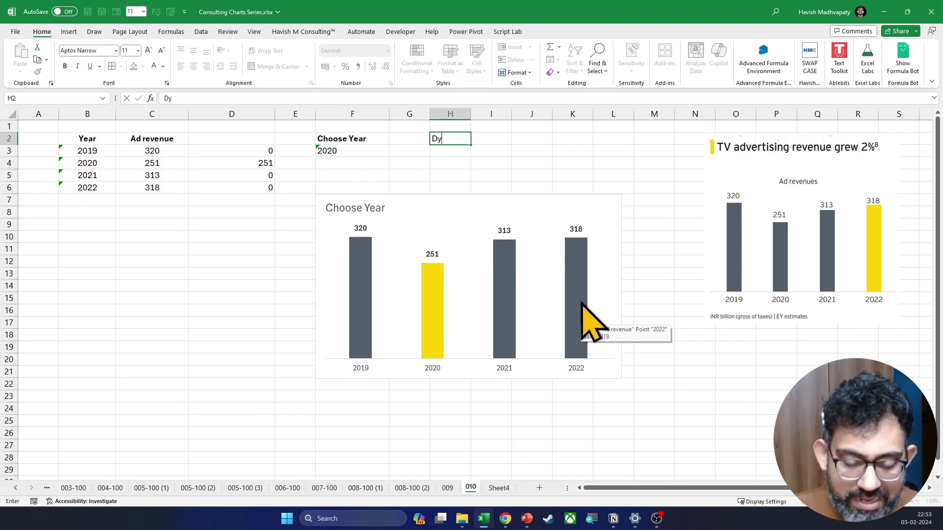
{"action": "key", "text": "BackSpace"}
{"action": "key", "text": "BackSpace"}
{"action": "type", "text": "namic Tikle"}
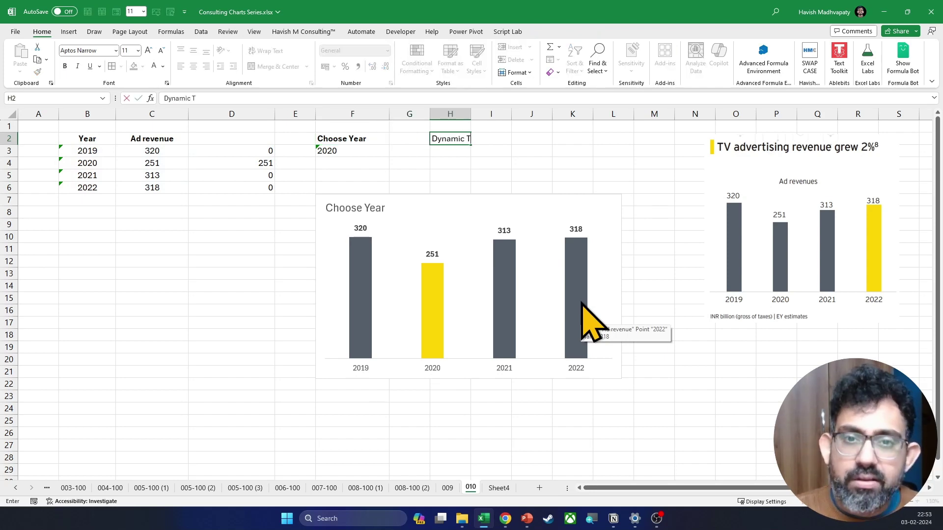
{"action": "key", "text": "BackSpace"}
{"action": "key", "text": "BackSpace"}
{"action": "key", "text": "BackSpace"}
{"action": "type", "text": "tle"}
{"action": "key", "text": "Return"}
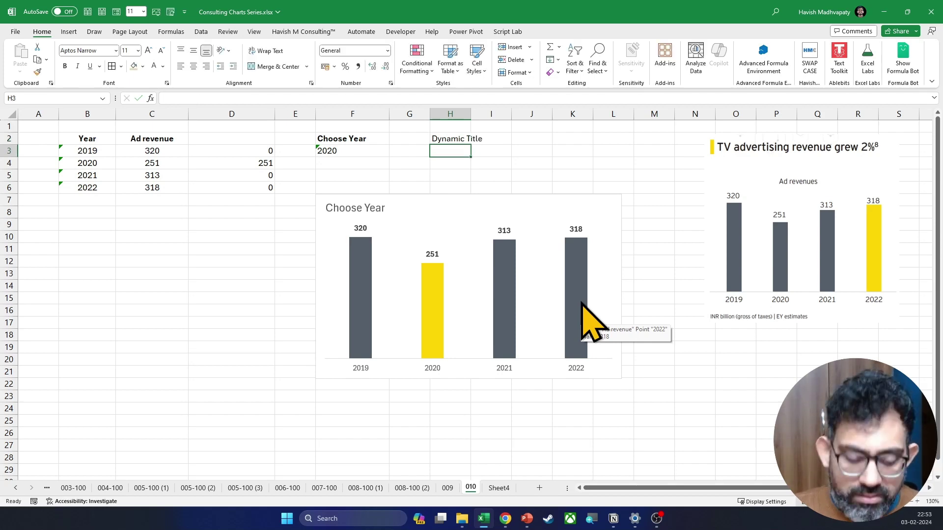
{"action": "key", "text": "Up"}
{"action": "key", "text": "ctrl+b"}
Enter =VLOOKUP(F3,B:C,2,FALSE) in H3 to fetch the chosen year's ad revenue.
{"action": "key", "text": "Right"}
{"action": "key", "text": "Down"}
{"action": "key", "text": "Left"}
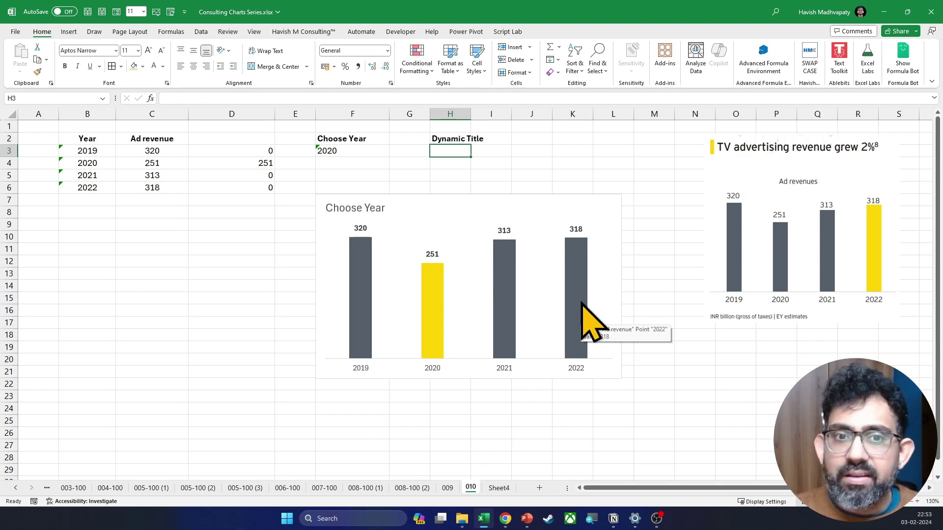
{"action": "type", "text": "="}
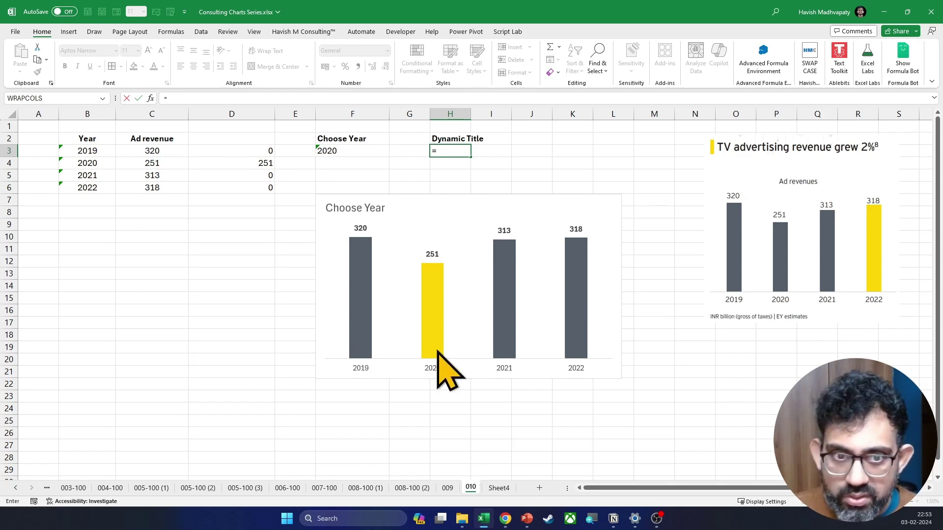
{"action": "type", "text": "VLOOKUP("}
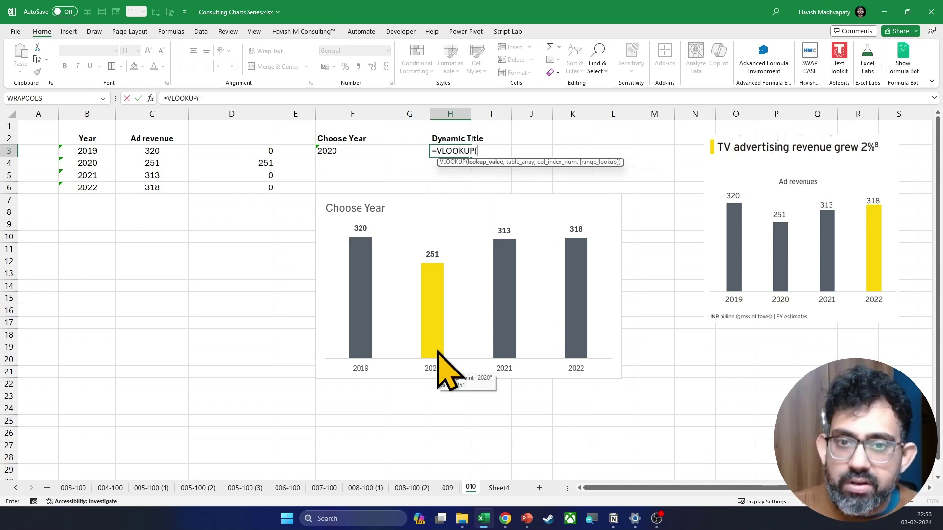
{"action": "key", "text": "Left"}
{"action": "key", "text": "Left"}
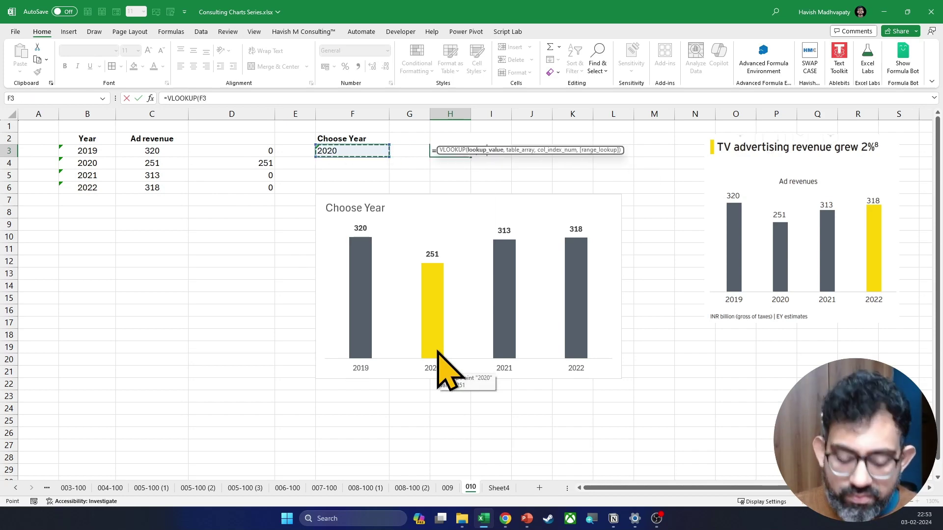
{"action": "type", "text": ","}
{"action": "key", "text": "Left"}
{"action": "key", "text": "Left"}
{"action": "key", "text": "Left"}
{"action": "key", "text": "Left"}
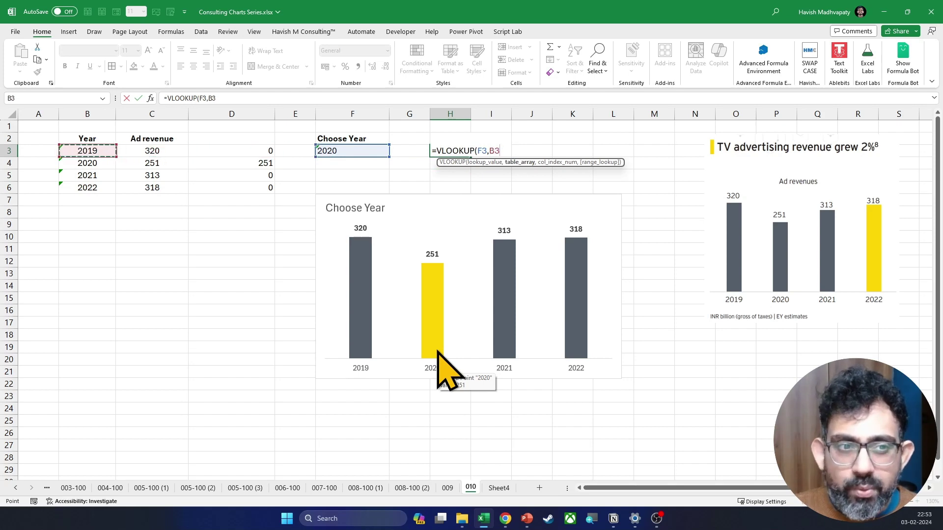
{"action": "key", "text": "shift+Right"}
{"action": "key", "text": "ctrl+space"}
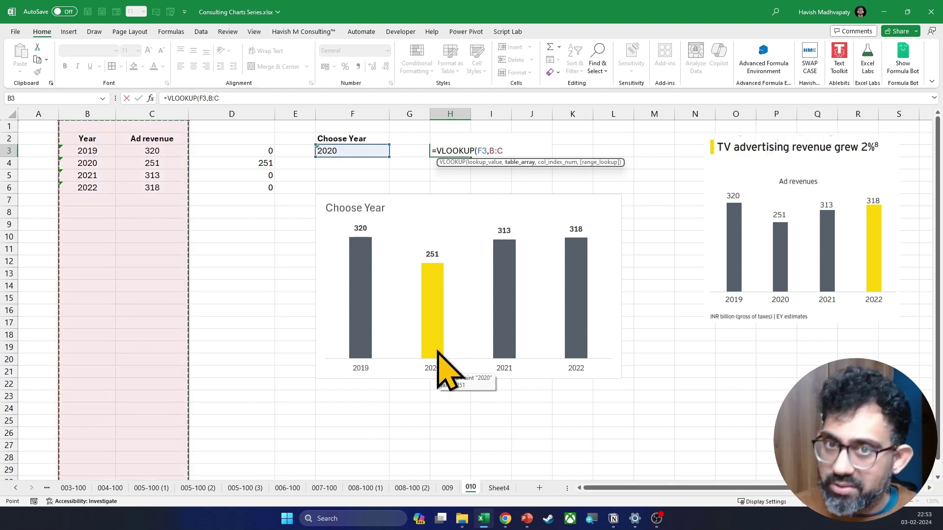
{"action": "type", "text": ",2,"}
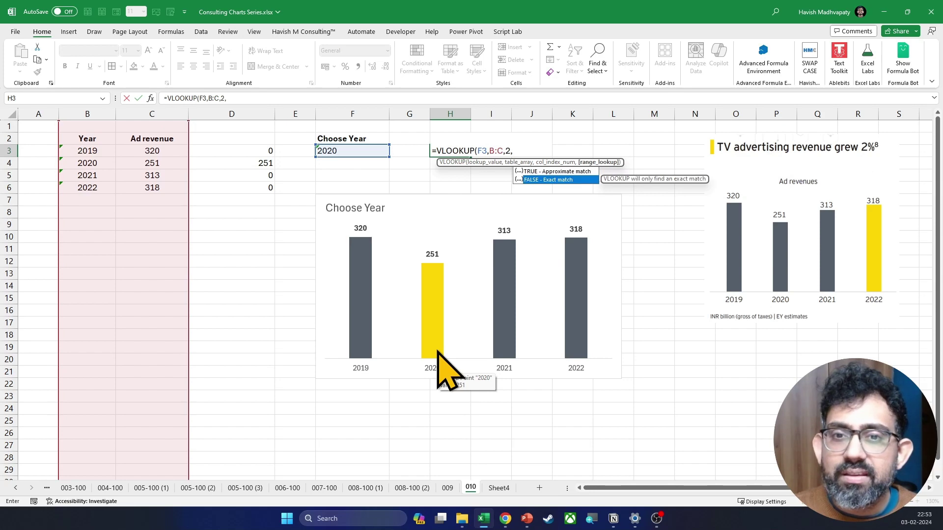
{"action": "key", "text": "Tab"}
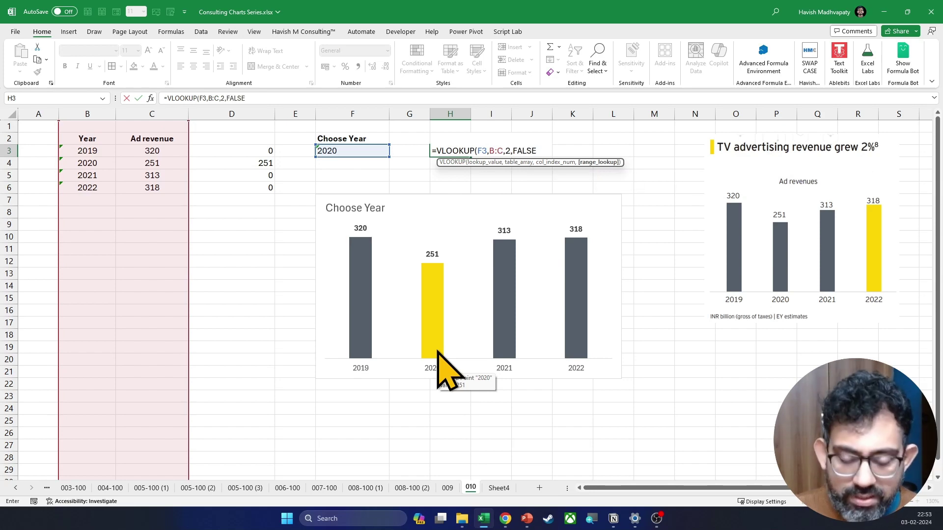
{"action": "key", "text": "Return"}
Test the lookup by choosing 2021 from the Choose Year drop-down in F3, and undo that choice.
{"action": "key", "text": "Up"}
{"action": "key", "text": "Left"}
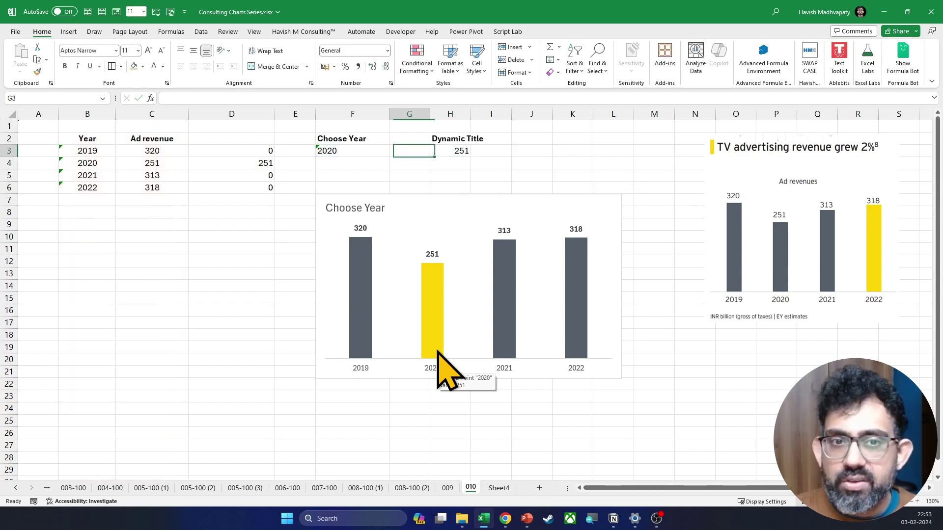
{"action": "key", "text": "Left"}
{"action": "key", "text": "alt+Down"}
{"action": "key", "text": "Down"}
{"action": "key", "text": "Return"}
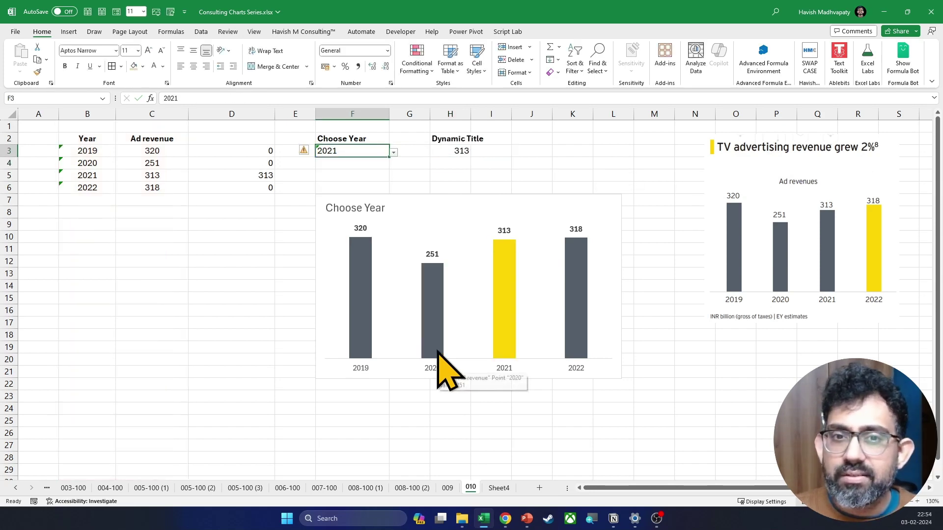
{"action": "key", "text": "ctrl+z"}
Extend the H3 formula to =VLOOKUP(F3,B:C,2,FALSE) / C3 - 1 and format the cell as a percentage.
{"action": "key", "text": "Right"}
{"action": "key", "text": "Right"}
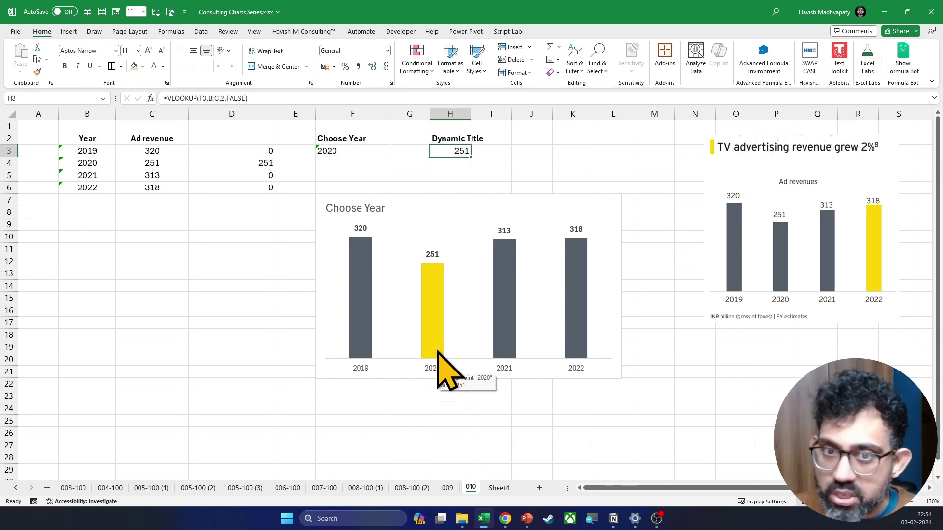
{"action": "key", "text": "F2"}
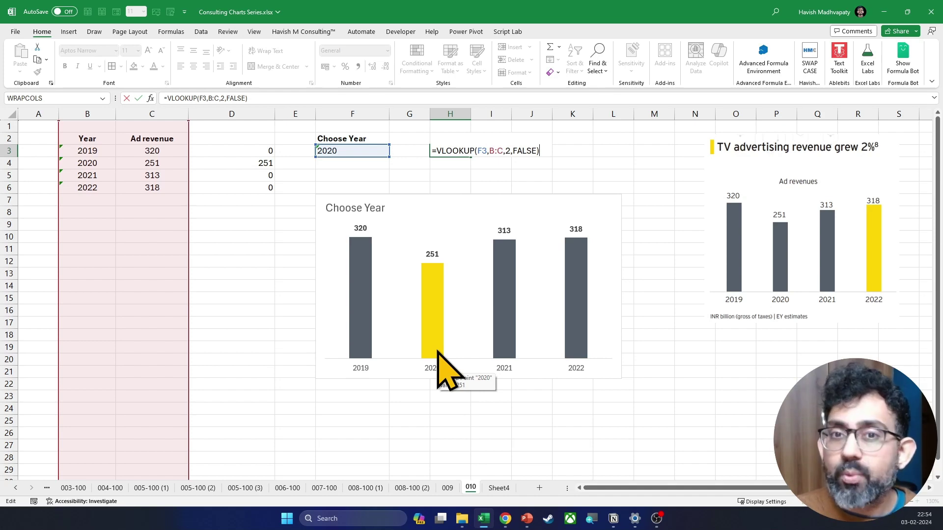
{"action": "type", "text": "/"}
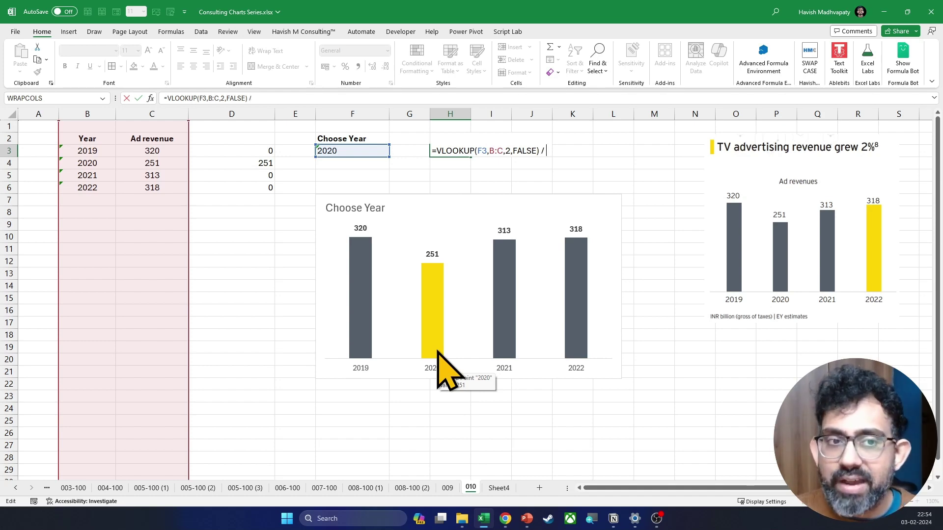
{"action": "left_click", "coordinate": [149, 153]}
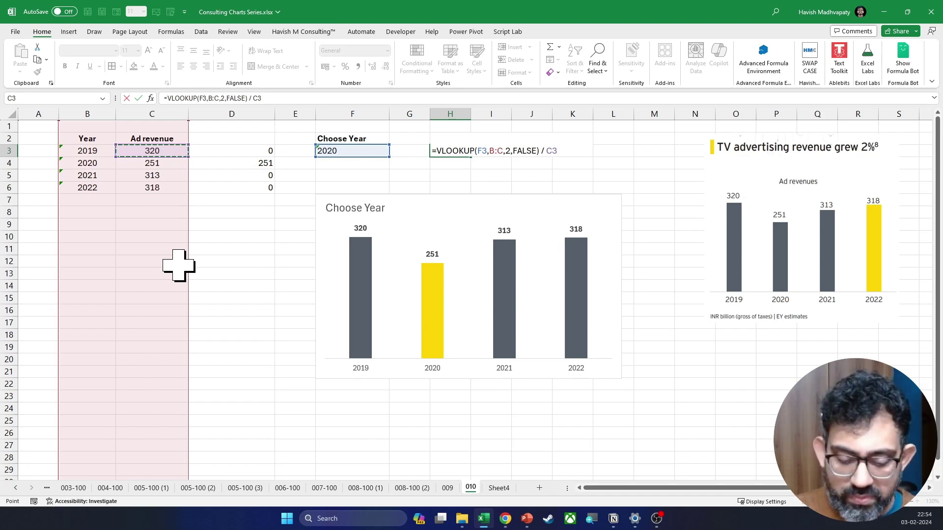
{"action": "key", "text": "ctrl+Return"}
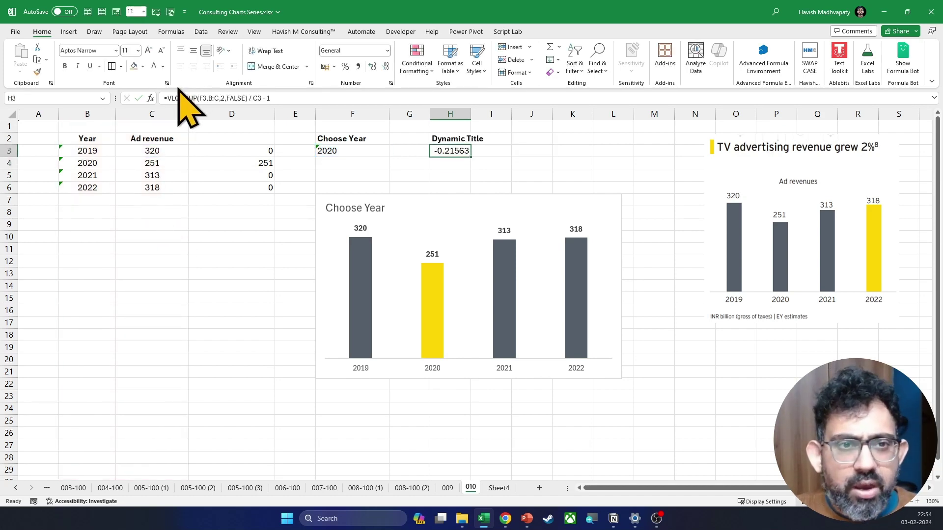
{"action": "left_click", "coordinate": [345, 67]}
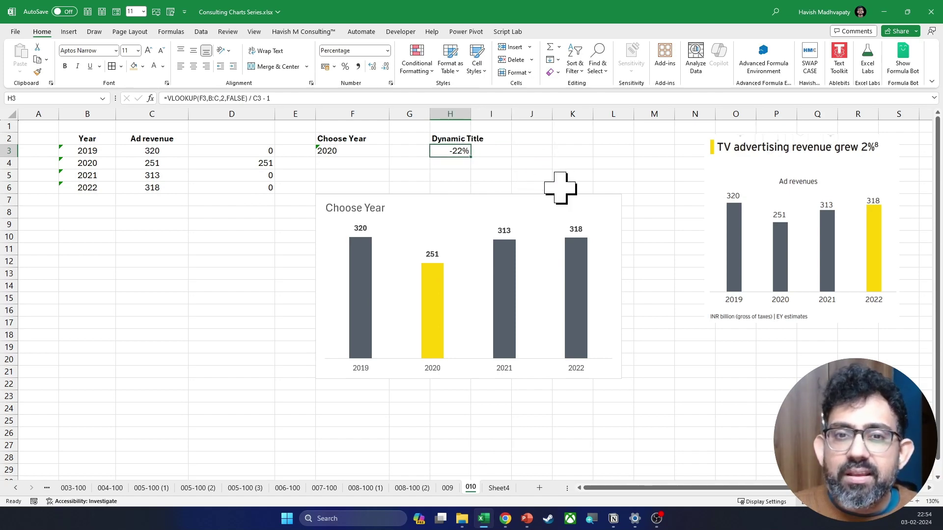
Check the growth formula by choosing 2021 and then 2022 from the Choose Year drop-down in F3.
{"action": "key", "text": "Left"}
{"action": "key", "text": "Left"}
{"action": "key", "text": "alt+Down"}
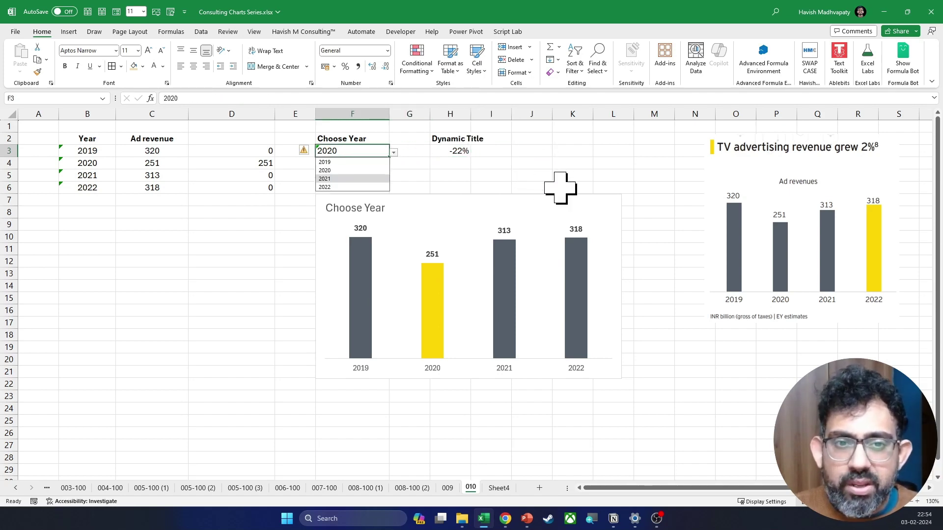
{"action": "key", "text": "Down"}
{"action": "key", "text": "Return"}
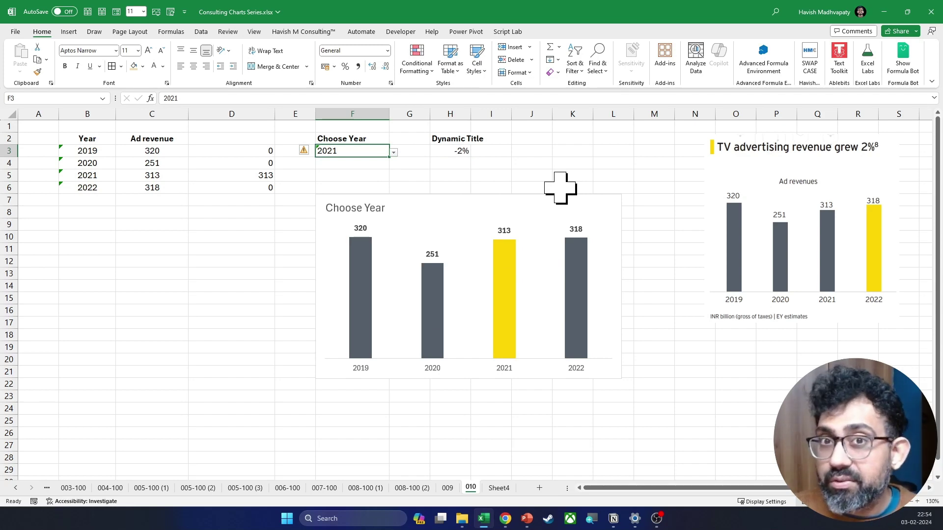
{"action": "key", "text": "Down"}
{"action": "key", "text": "Up"}
{"action": "key", "text": "alt+Down"}
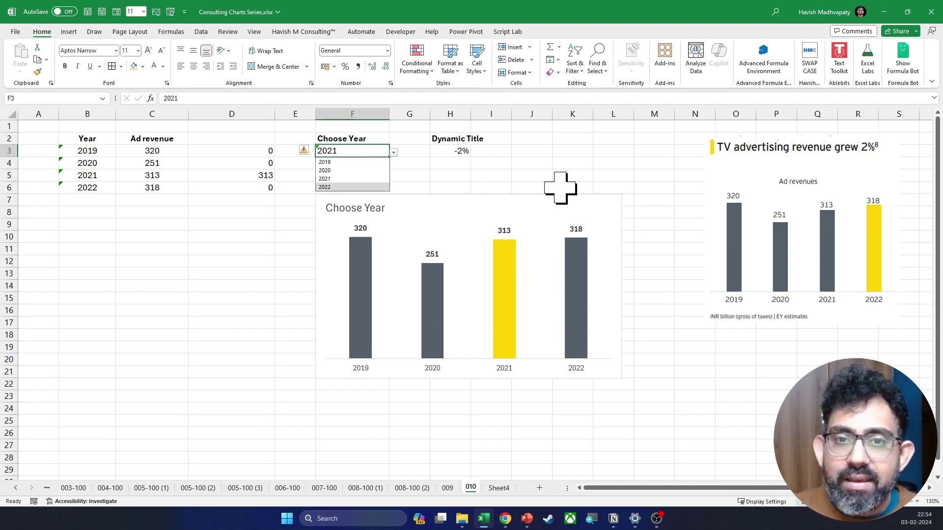
{"action": "key", "text": "Down"}
{"action": "key", "text": "Return"}
{"action": "key", "text": "Right"}
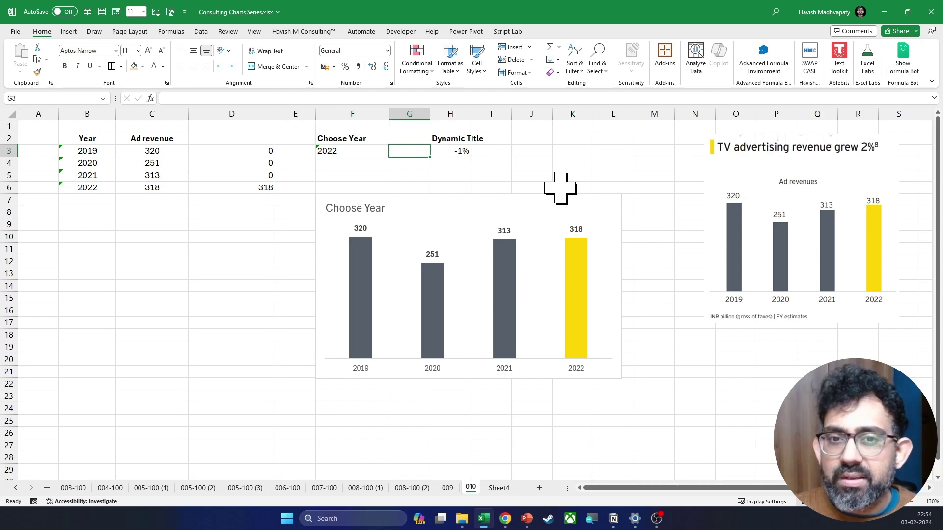
{"action": "key", "text": "Left"}
{"action": "key", "text": "Right"}
{"action": "key", "text": "Right"}
{"action": "key", "text": "Left"}
{"action": "key", "text": "Left"}
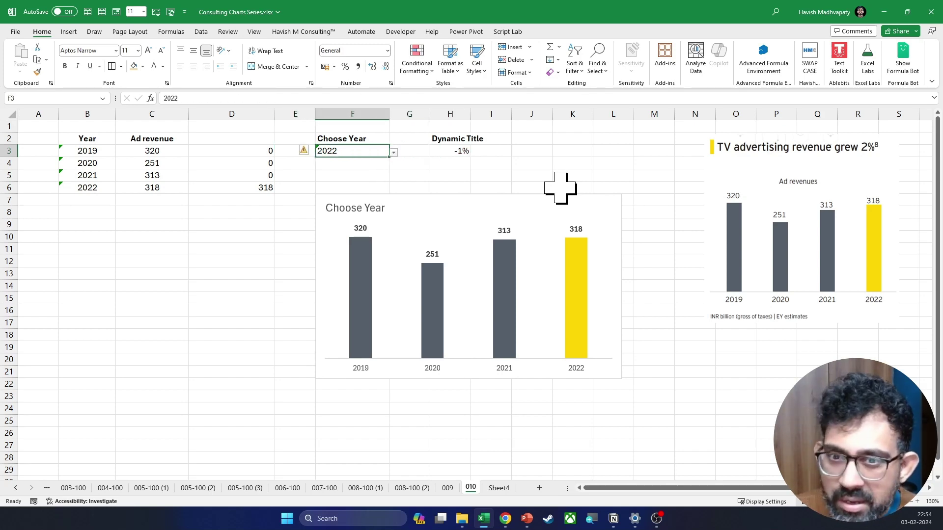
{"action": "key", "text": "Right"}
{"action": "key", "text": "Right"}
{"action": "key", "text": "Right"}
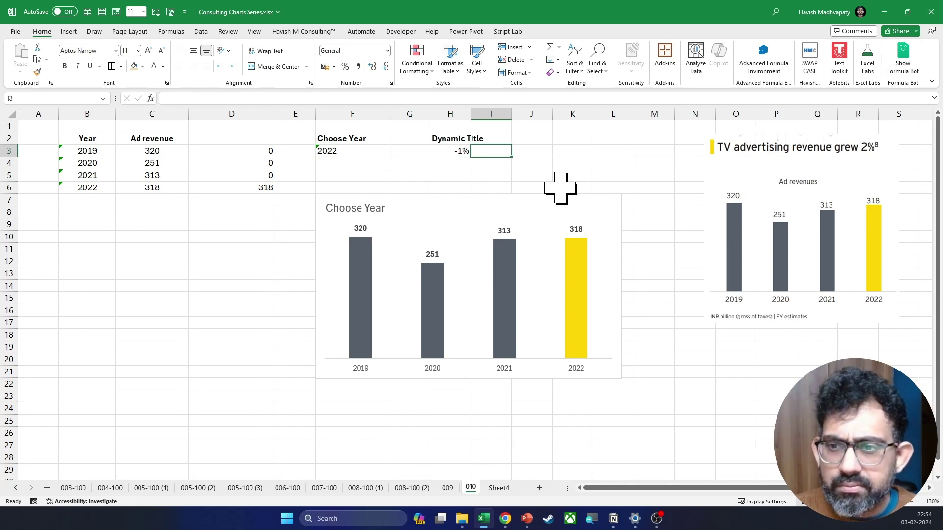
{"action": "key", "text": "Left"}
{"action": "key", "text": "Left"}
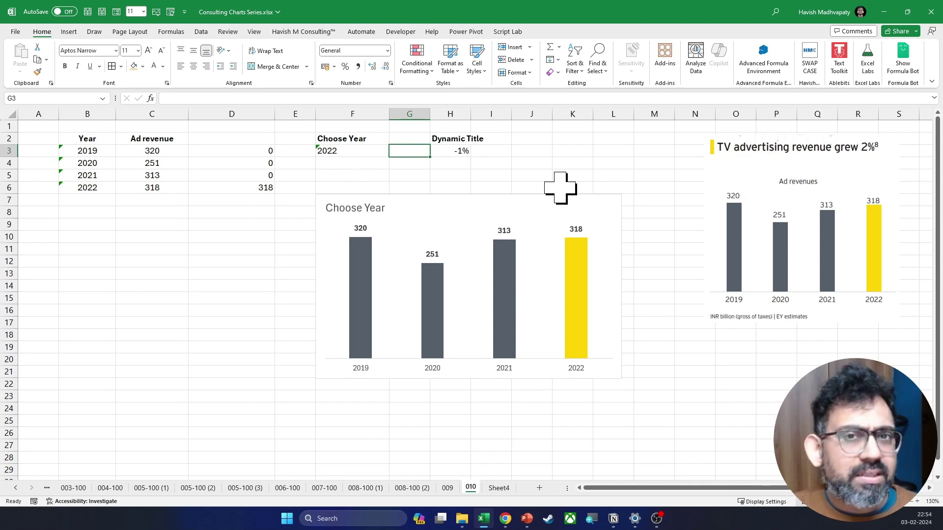
{"action": "key", "text": "Right"}
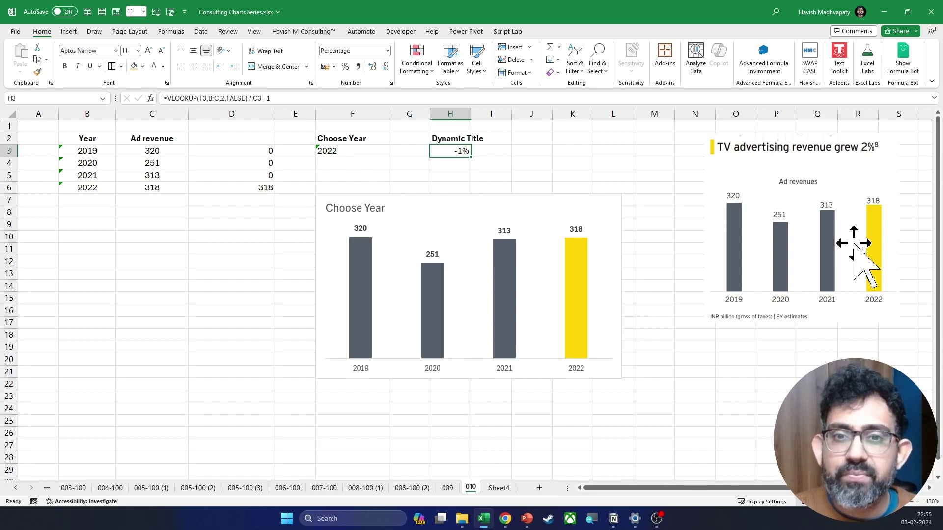
Test the base year by choosing 2019 from the Choose Year drop-down in F3, and undo that choice.
{"action": "key", "text": "Left"}
{"action": "key", "text": "Left"}
{"action": "key", "text": "Left"}
{"action": "key", "text": "Right"}
{"action": "key", "text": "alt+Down"}
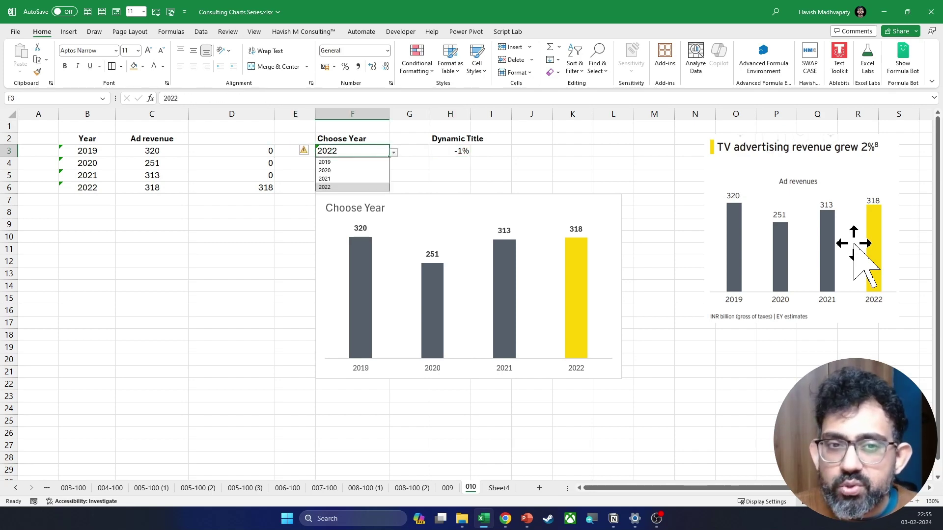
{"action": "key", "text": "Up"}
{"action": "key", "text": "Up"}
{"action": "key", "text": "Up"}
{"action": "key", "text": "Return"}
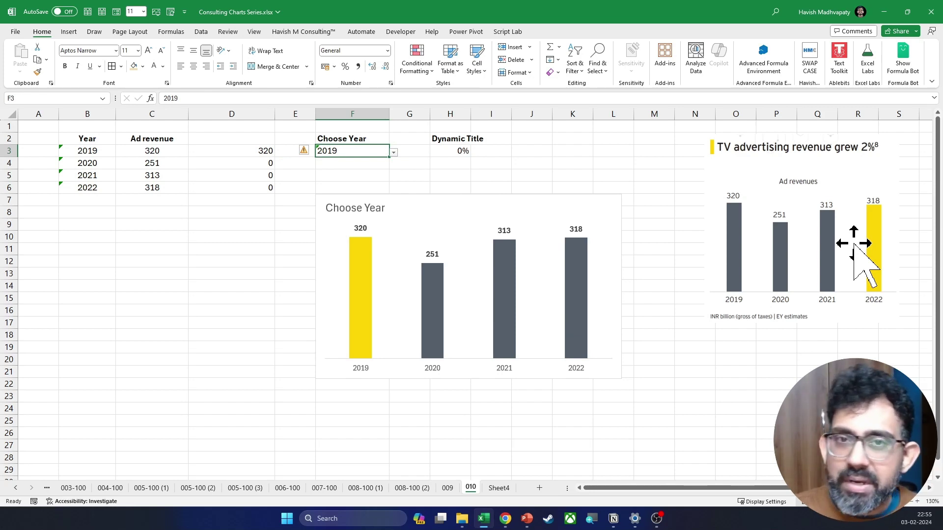
{"action": "key", "text": "ctrl+z"}
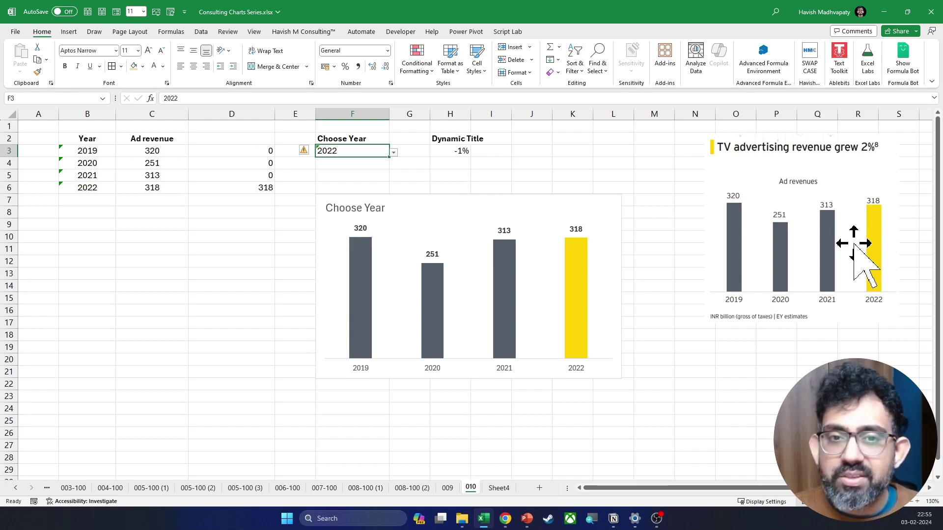
Change the data validation list source of the Choose Year cell F3 to =$B$4:$B$6 so that 2019 is excluded.
{"action": "left_click", "coordinate": [393, 153]}
{"action": "left_click", "coordinate": [393, 153]}
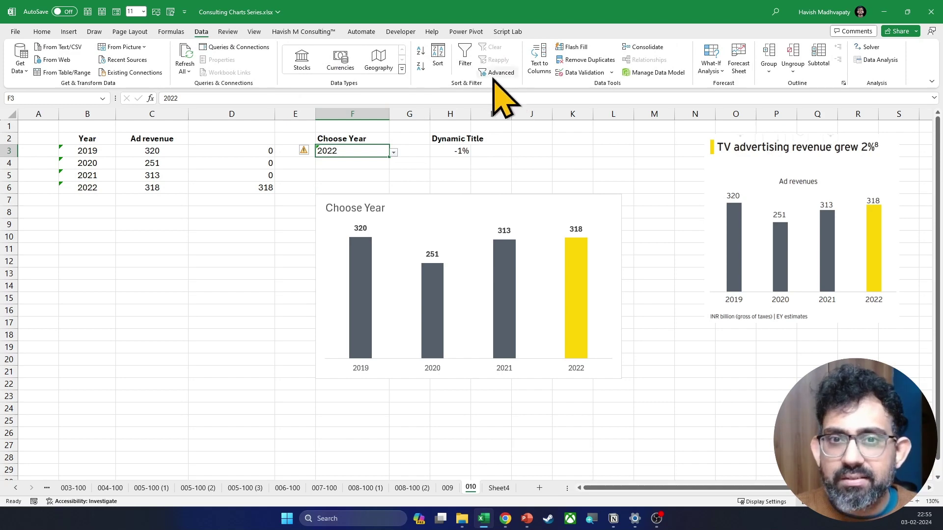
{"action": "left_click", "coordinate": [566, 74]}
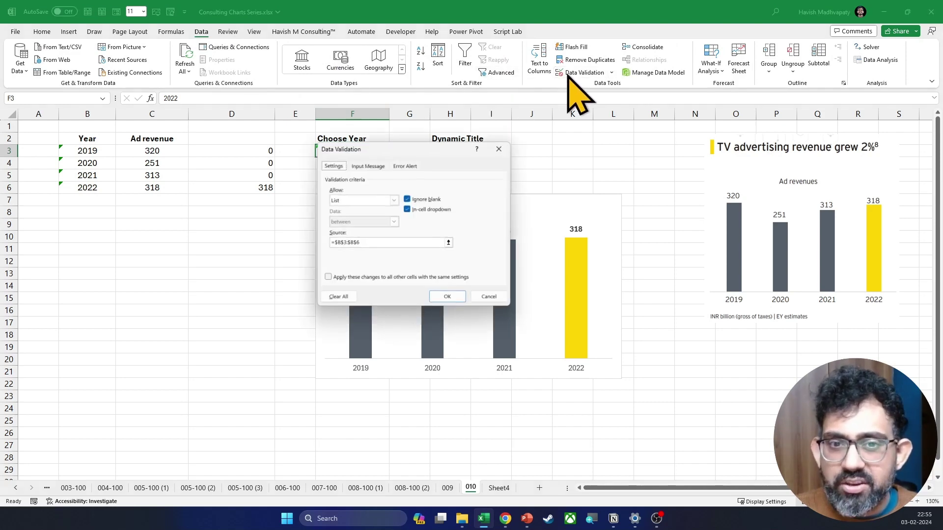
{"action": "left_click", "coordinate": [347, 243]}
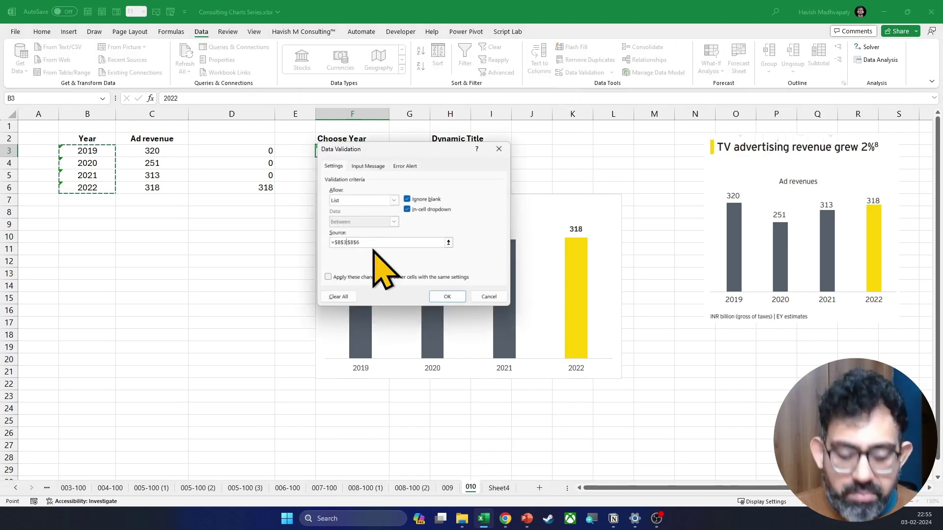
{"action": "key", "text": "BackSpace"}
{"action": "type", "text": "4"}
{"action": "key", "text": "Return"}
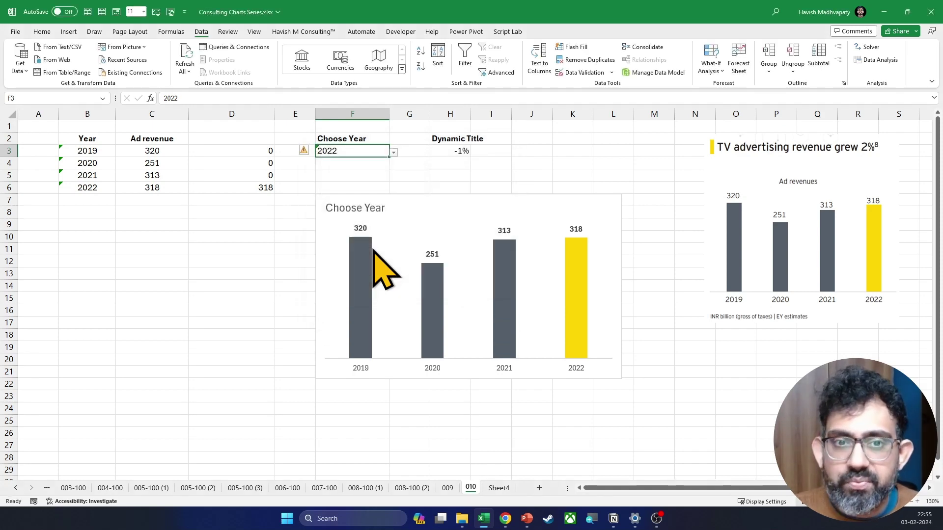
Check the shortened Choose Year list in F3 by choosing 2020, 2021 and 2022 in turn.
{"action": "key", "text": "alt+Down"}
{"action": "key", "text": "Up"}
{"action": "key", "text": "Up"}
{"action": "key", "text": "Return"}
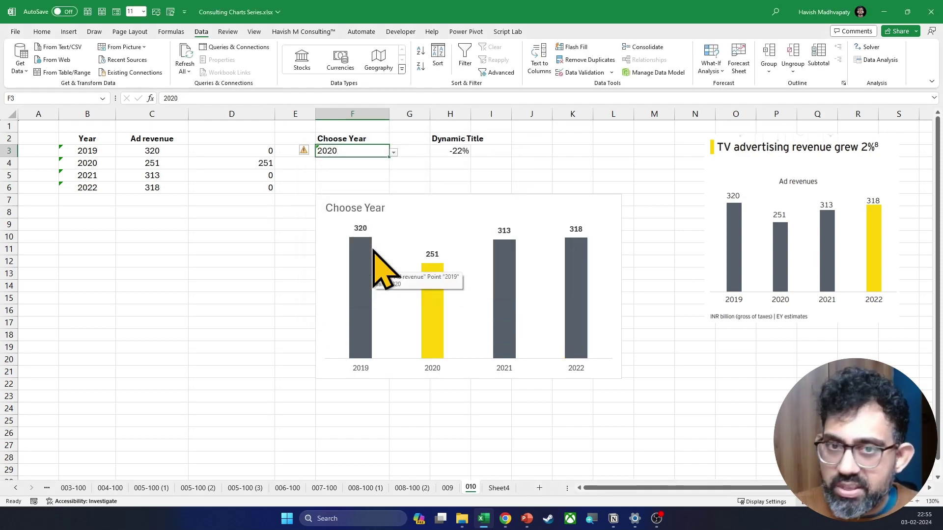
{"action": "key", "text": "alt+Down"}
{"action": "key", "text": "Down"}
{"action": "key", "text": "Return"}
{"action": "key", "text": "alt+Down"}
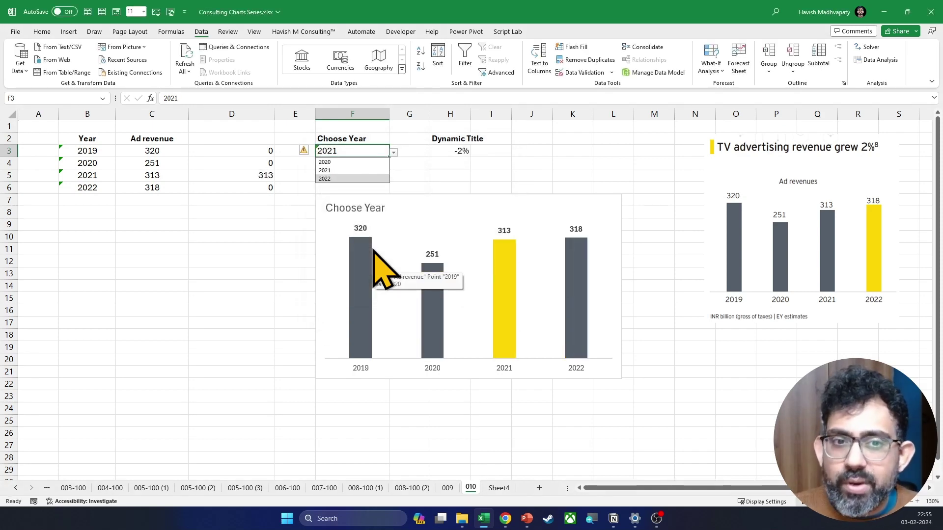
{"action": "key", "text": "Down"}
{"action": "key", "text": "Return"}
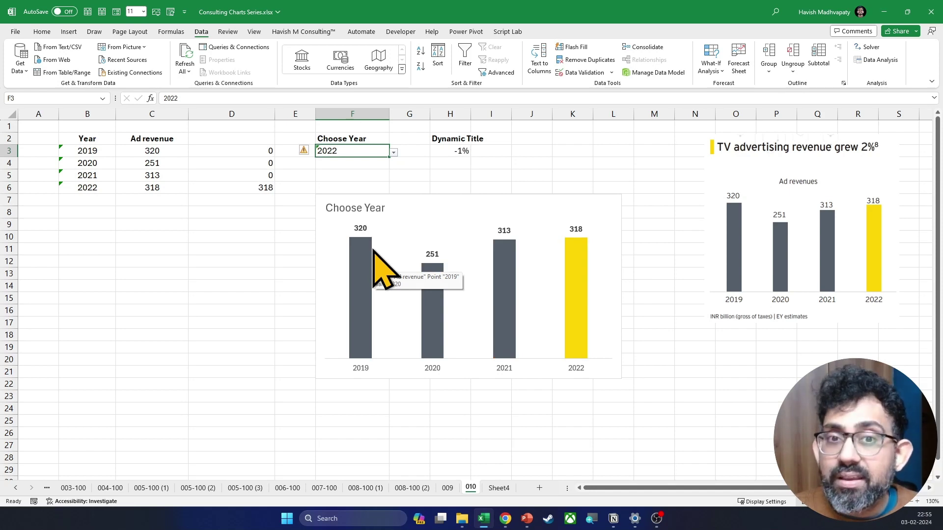
{"action": "left_click", "coordinate": [447, 152]}
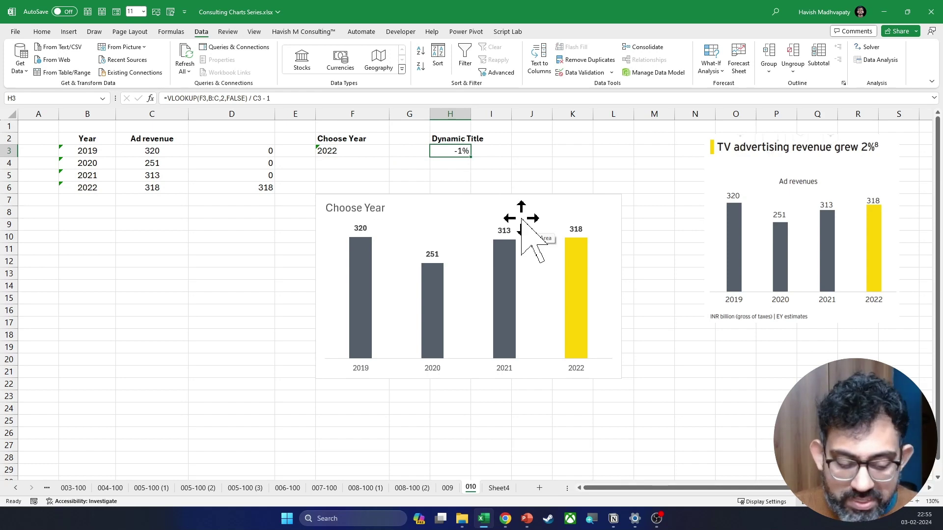
{"action": "key", "text": "F2"}
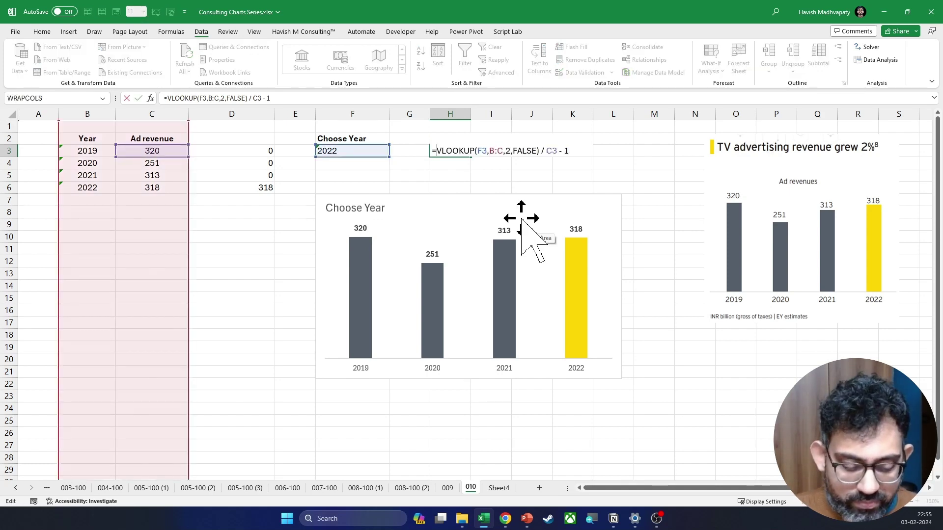
{"action": "type", "text": "Change"}
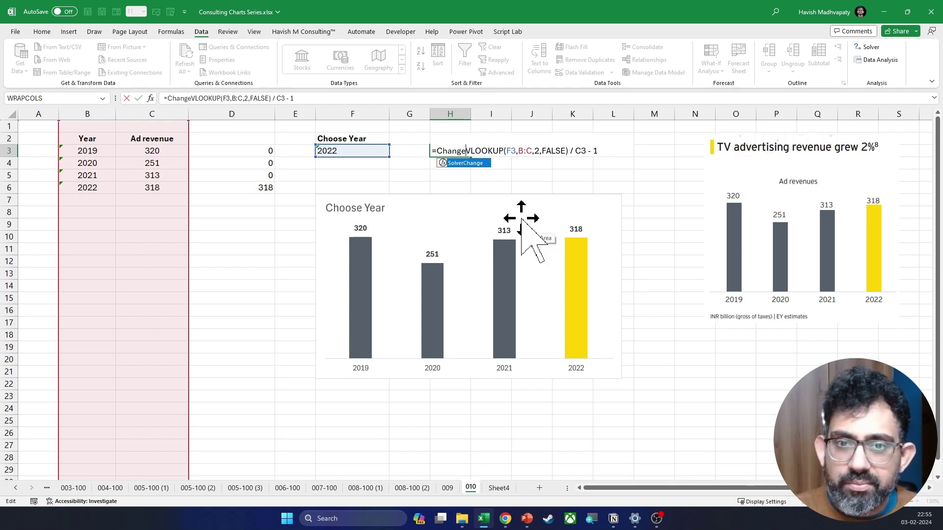
{"action": "key", "text": "BackSpace"}
{"action": "key", "text": "BackSpace"}
{"action": "key", "text": "BackSpace"}
{"action": "key", "text": "BackSpace"}
{"action": "key", "text": "BackSpace"}
{"action": "key", "text": "BackSpace"}
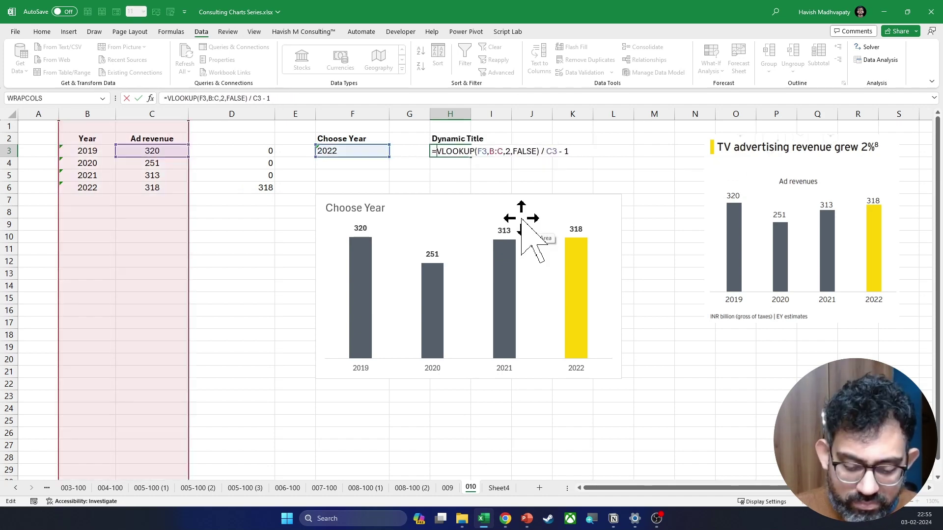
{"action": "type", "text": "\"Change is"}
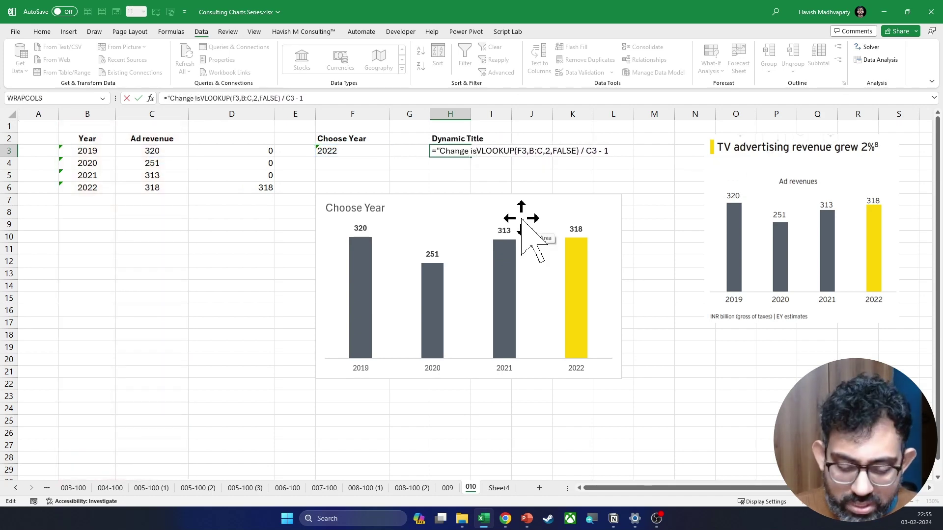
{"action": "type", "text": ":"}
{"action": "key", "text": "shift+space"}
{"action": "type", "text": "\""}
{"action": "key", "text": "BackSpace"}
{"action": "key", "text": "BackSpace"}
{"action": "key", "text": "BackSpace"}
{"action": "key", "text": "BackSpace"}
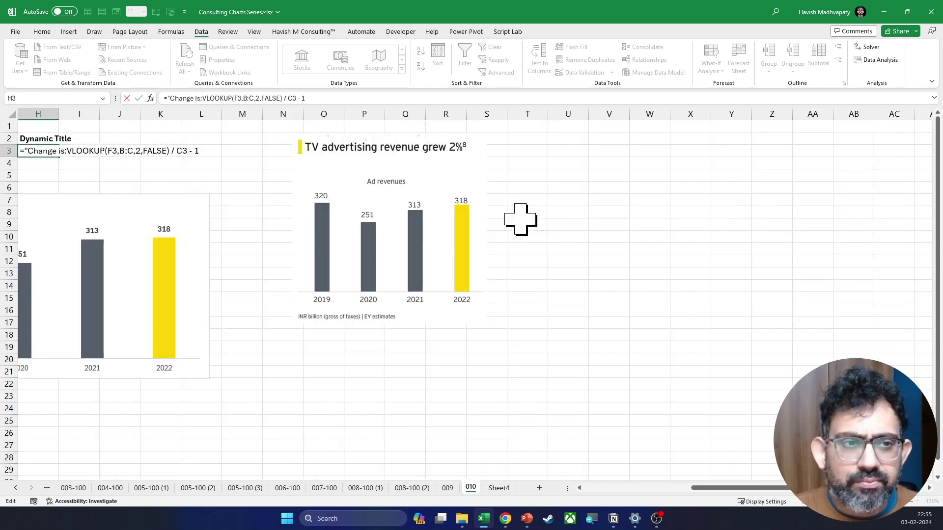
{"action": "key", "text": "Escape"}
{"action": "key", "text": "Left"}
{"action": "key", "text": "Left"}
{"action": "key", "text": "Left"}
{"action": "key", "text": "Left"}
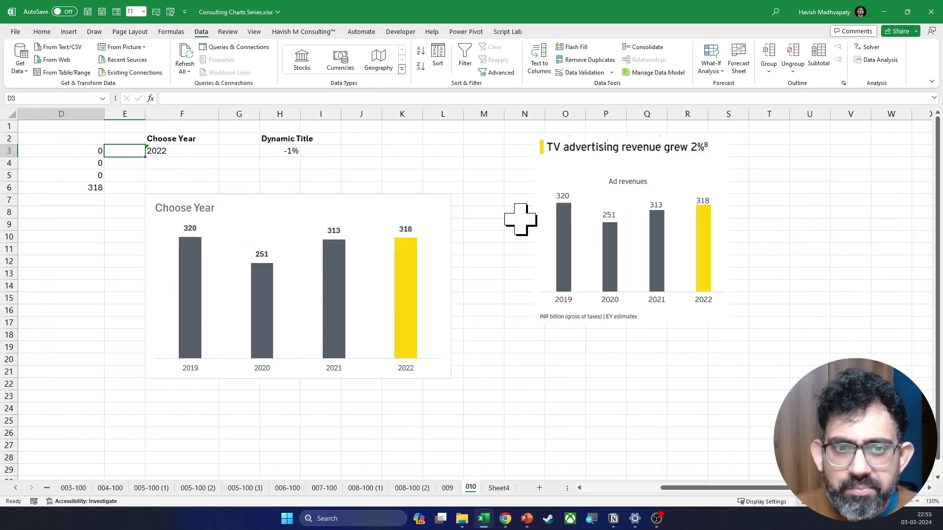
Prefix the growth formula in H3 with text so it reads ="Change is: " & VLOOKUP(F3,B:C,2,FALSE) / C3 - 1.
{"action": "key", "text": "Right"}
{"action": "key", "text": "Right"}
{"action": "key", "text": "Right"}
{"action": "key", "text": "Right"}
{"action": "key", "text": "F2"}
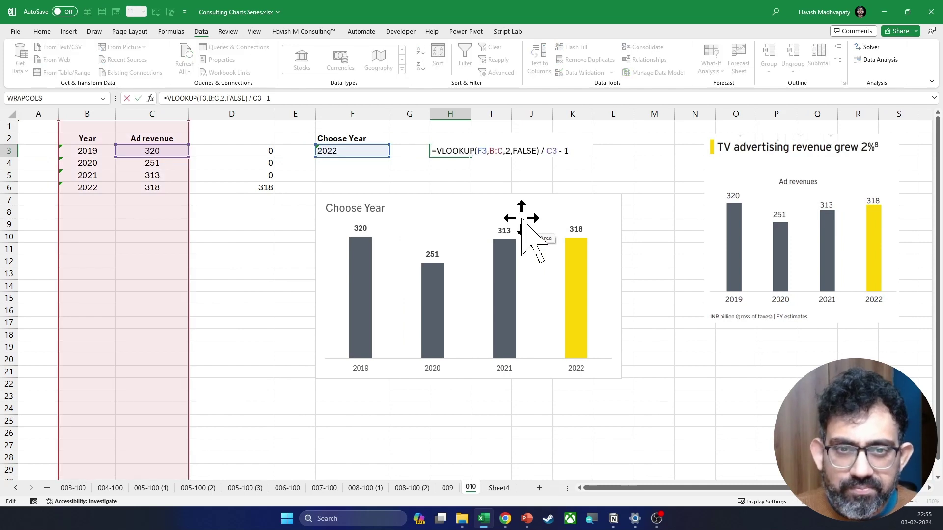
{"action": "key", "text": "Home"}
{"action": "key", "text": "Right"}
{"action": "type", "text": "\"Change is"}
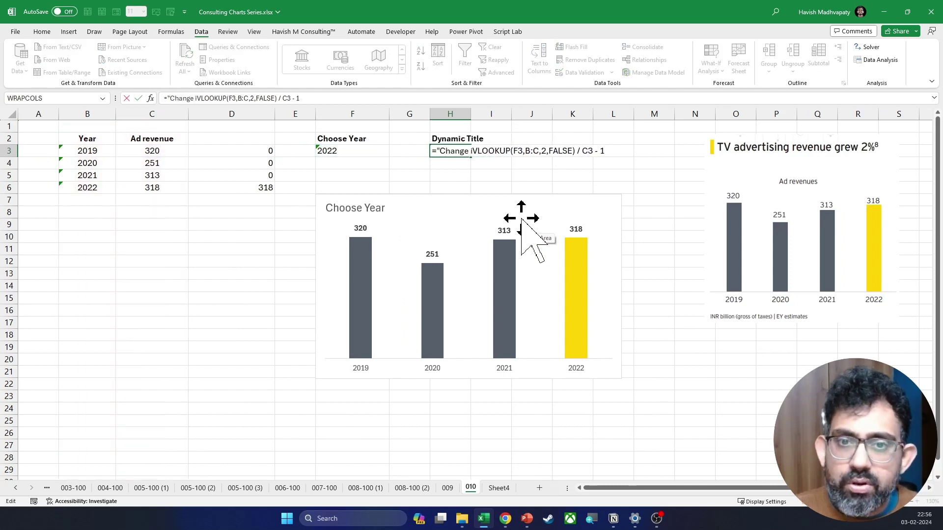
{"action": "type", "text": ": "}
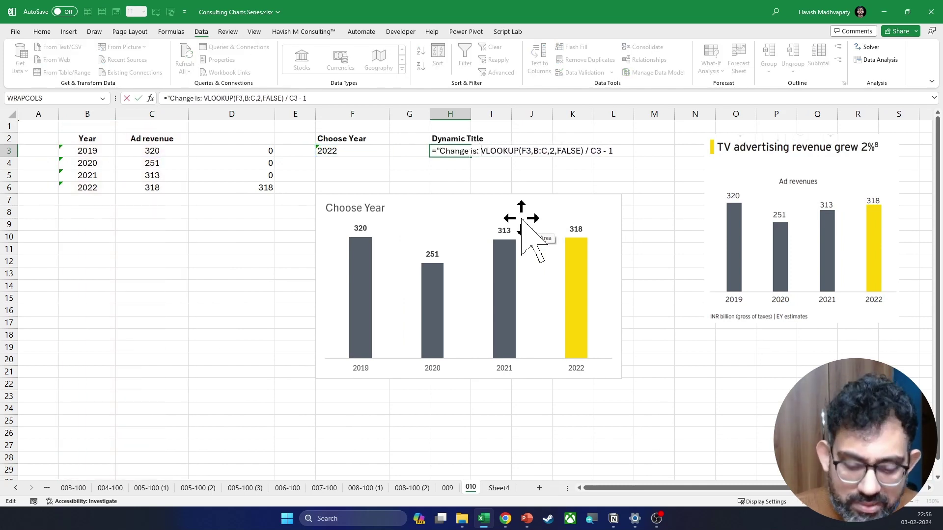
{"action": "type", "text": "\" &"}
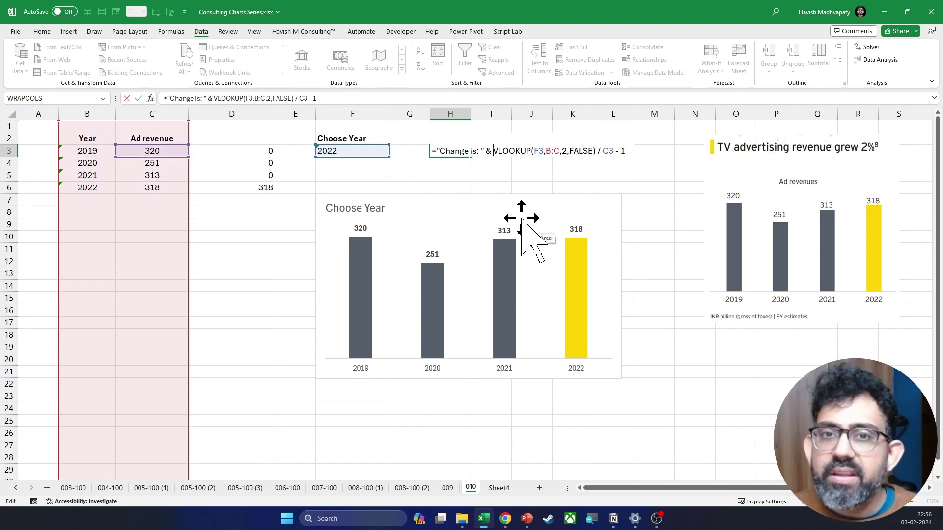
{"action": "key", "text": "Return"}
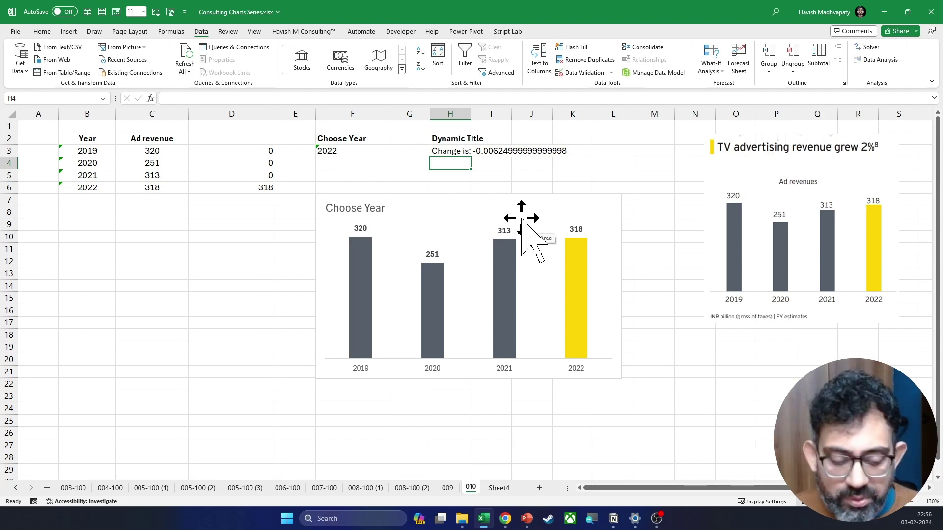
Wrap the growth calculation in H3 in TEXT with the format "0.00%", keeping the "Change is: " prefix outside the function.
{"action": "key", "text": "Up"}
{"action": "key", "text": "F2"}
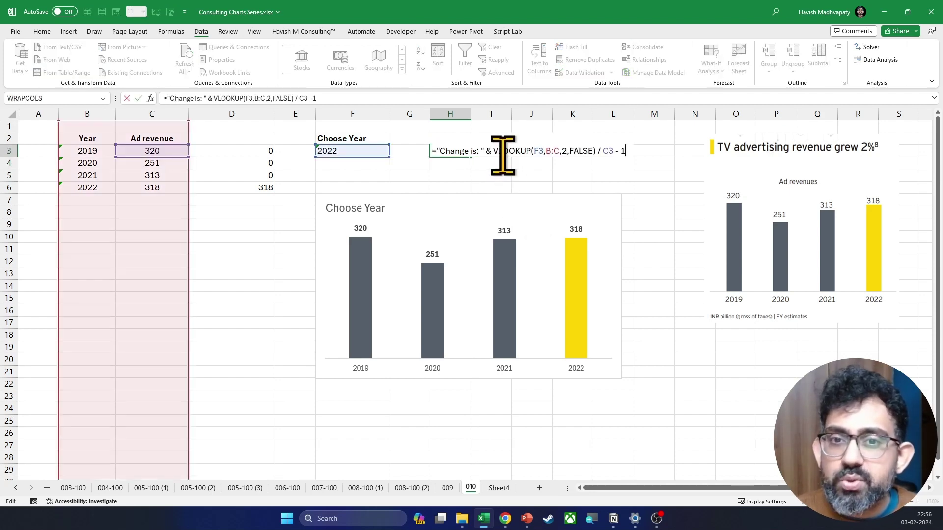
{"action": "mouse_move", "coordinate": [570, 255]}
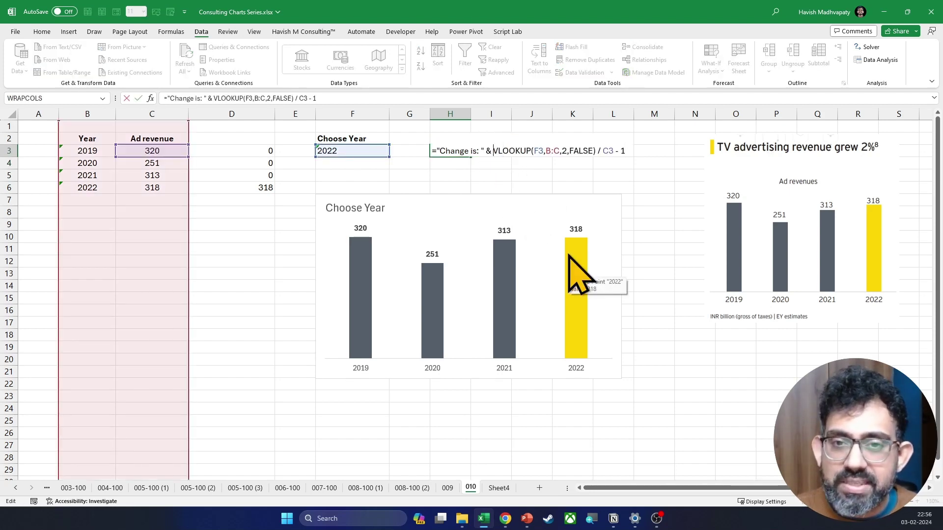
{"action": "type", "text": "TEXT("}
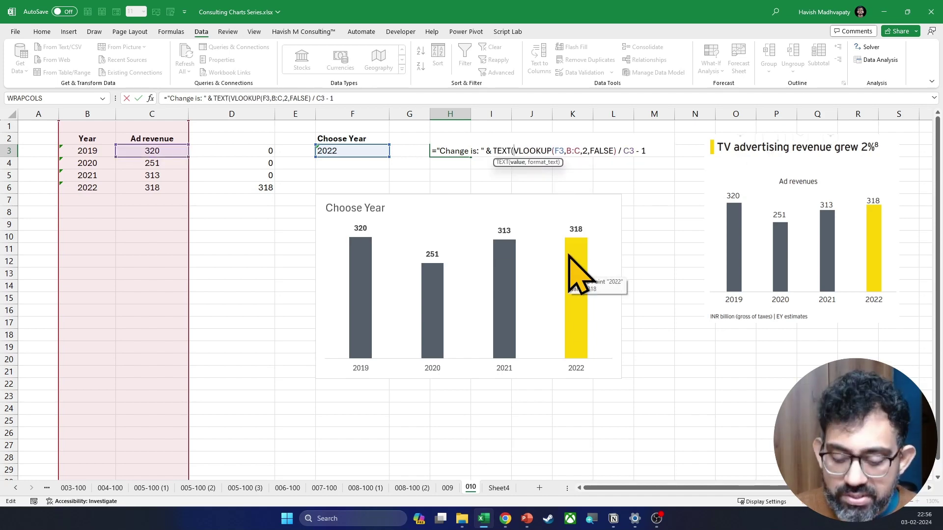
{"action": "type", "text": ", "}
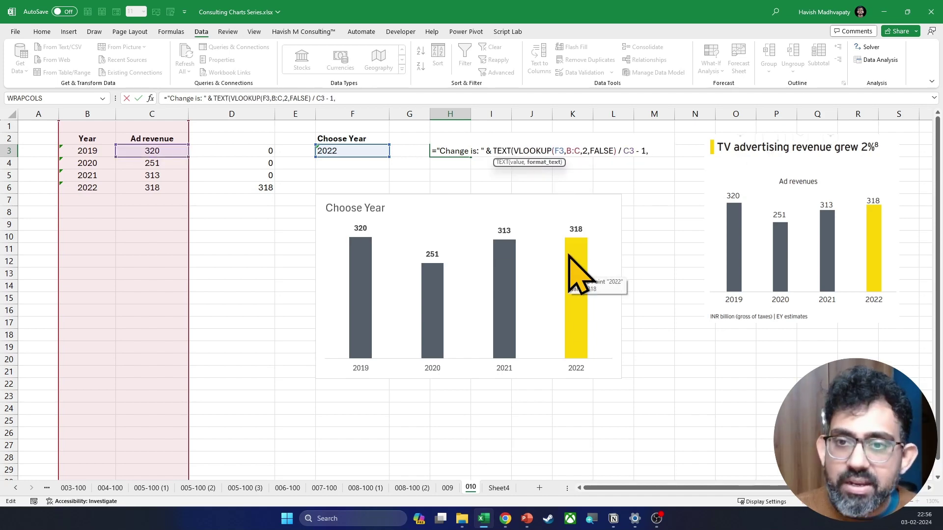
{"action": "type", "text": "\"0.00"}
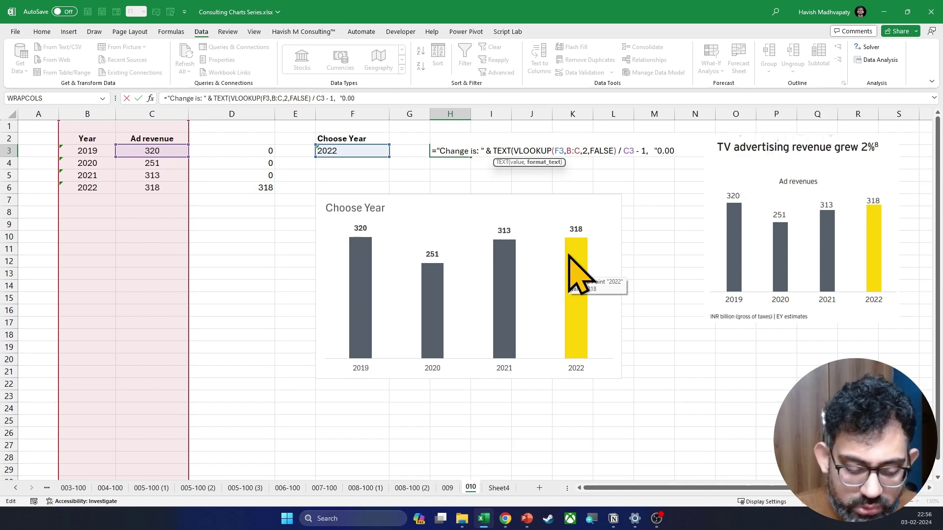
{"action": "type", "text": "%\")"}
{"action": "key", "text": "Return"}
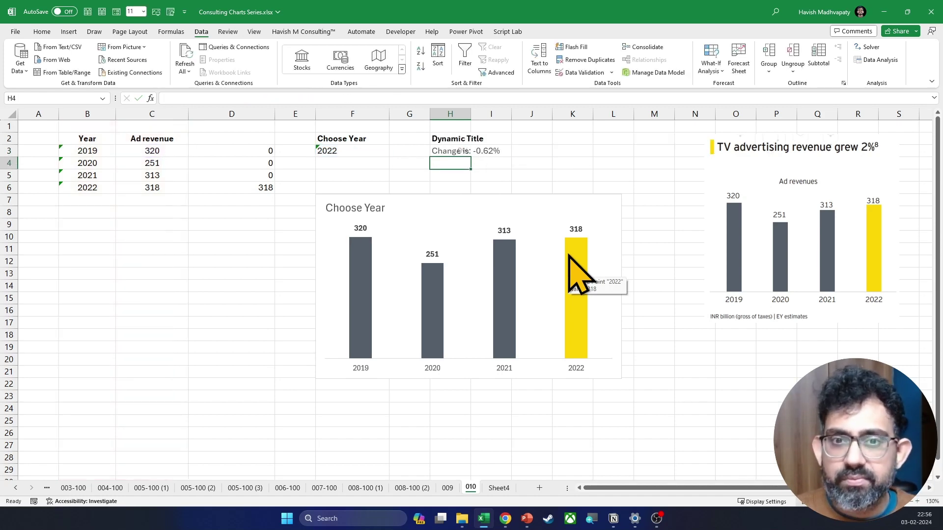
{"action": "key", "text": "Up"}
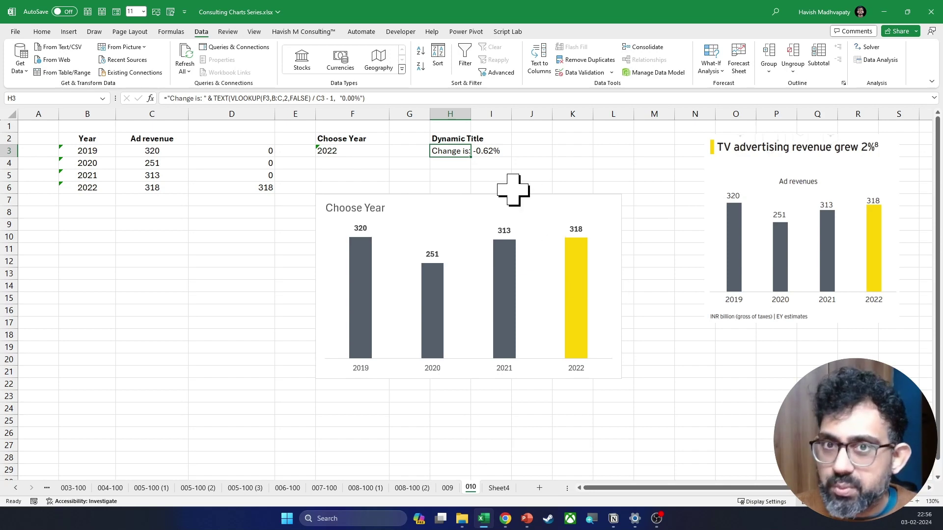
Link the chart title to cell H3 with the reference ='010'!$H$3 instead of F2.
{"action": "left_click", "coordinate": [365, 209]}
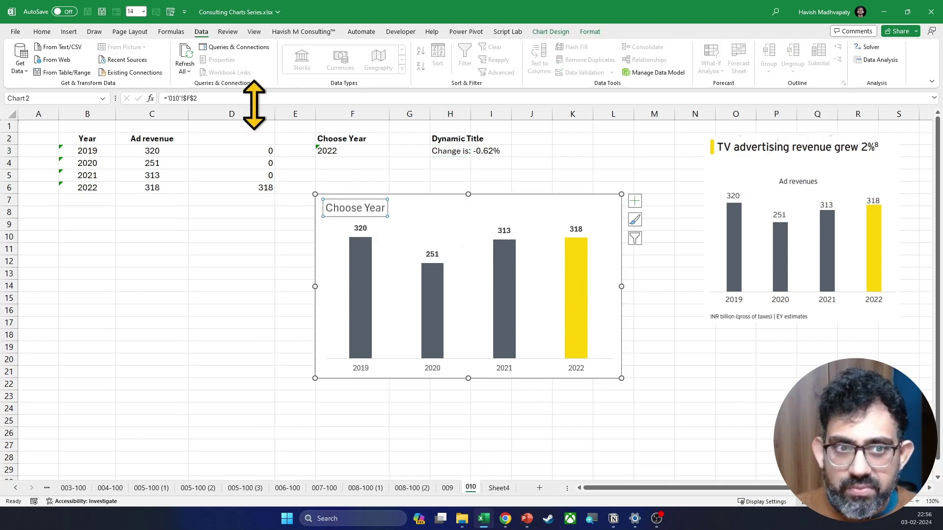
{"action": "left_click_drag", "start_coordinate": [230, 98], "coordinate": [151, 98]}
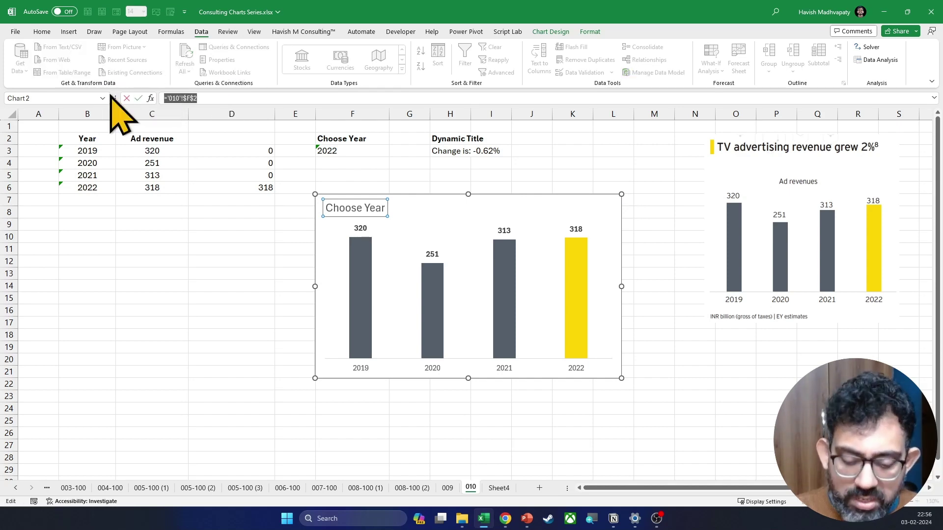
{"action": "type", "text": "="}
{"action": "left_click", "coordinate": [451, 151]}
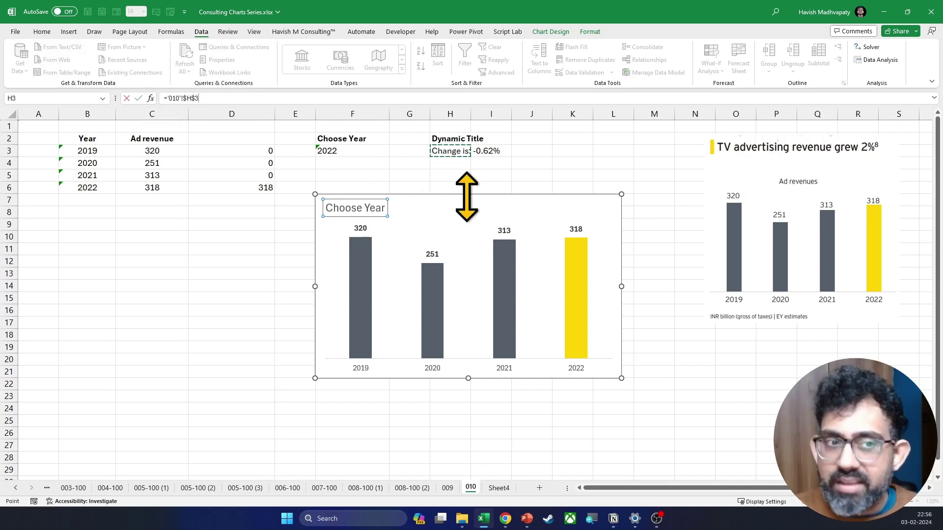
{"action": "key", "text": "Return"}
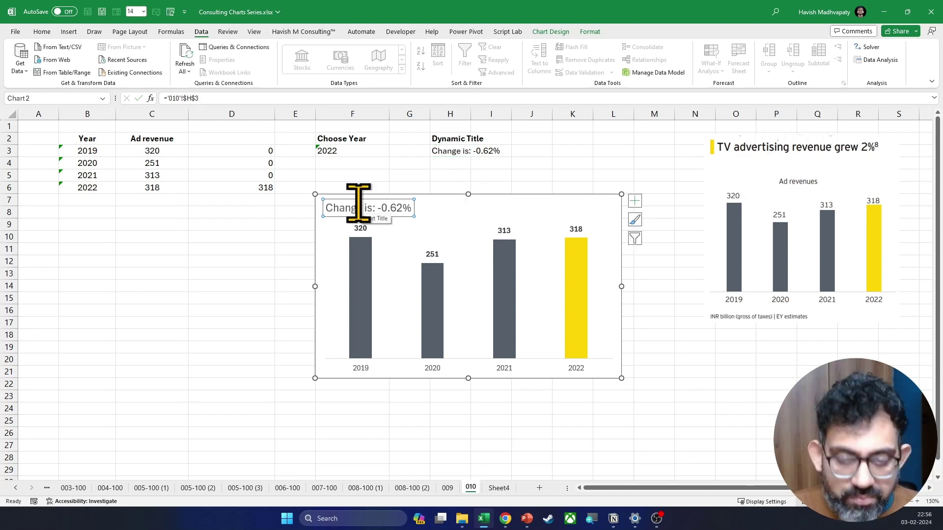
Test the linked chart title by choosing 2021 and 2020 in turn in the Choose Year cell F3.
{"action": "left_click", "coordinate": [246, 276]}
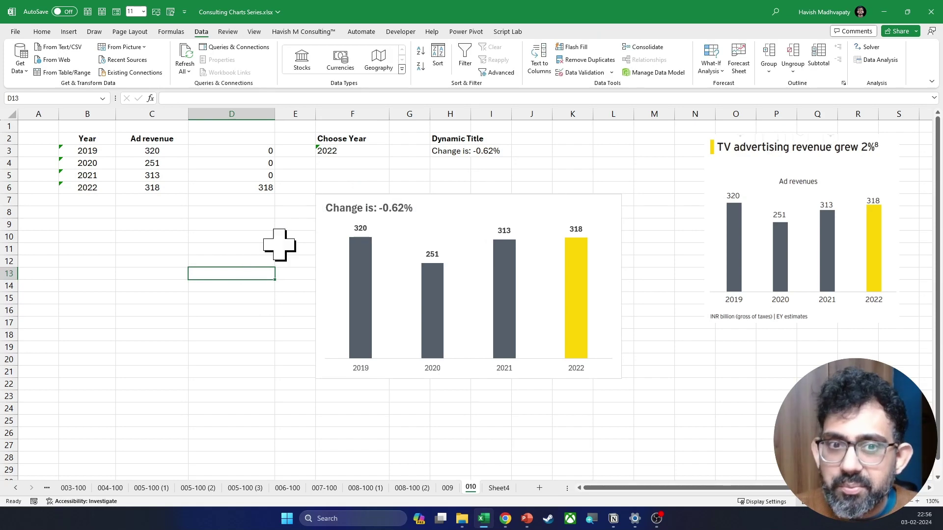
{"action": "left_click", "coordinate": [347, 151]}
{"action": "key", "text": "alt+Down"}
{"action": "key", "text": "Up"}
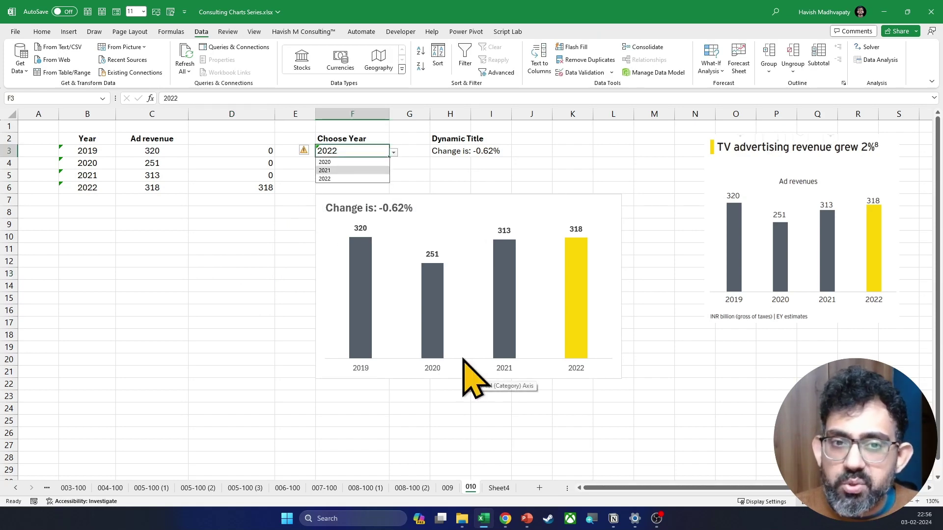
{"action": "key", "text": "Return"}
{"action": "key", "text": "alt+Down"}
{"action": "key", "text": "Up"}
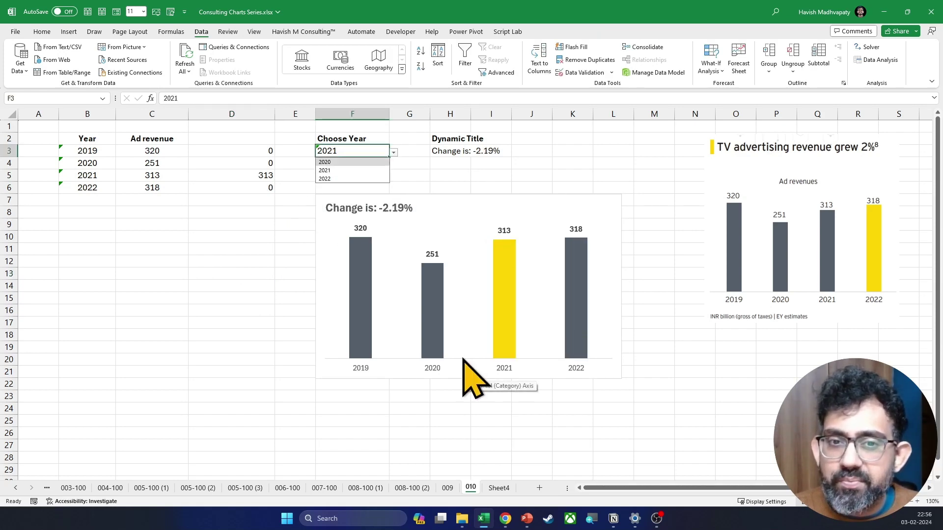
{"action": "key", "text": "Return"}
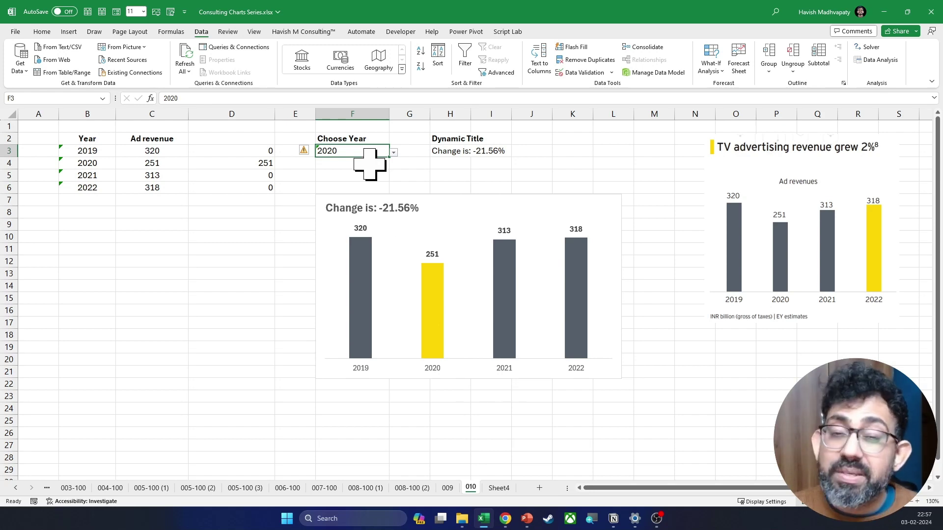
Set the 2020 ad revenue in C4 to 340.
{"action": "mouse_move", "coordinate": [433, 293]}
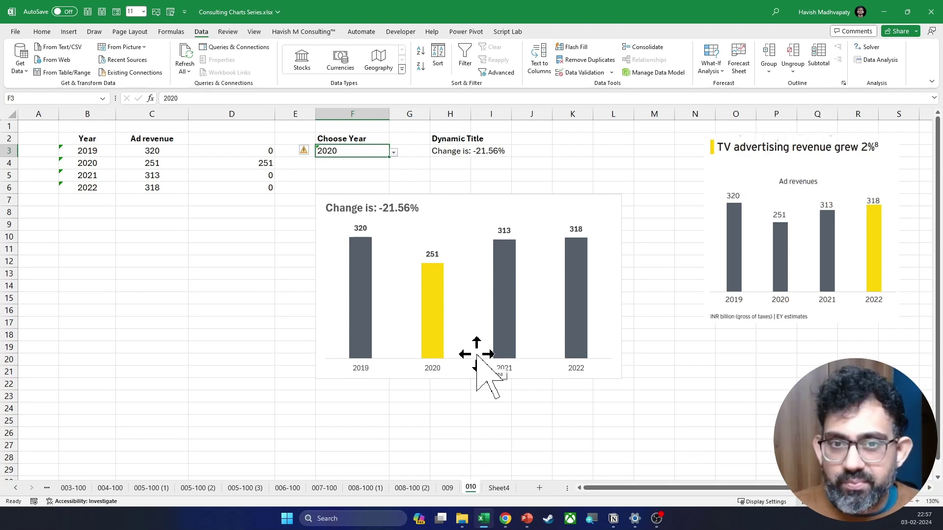
{"action": "left_click", "coordinate": [150, 164]}
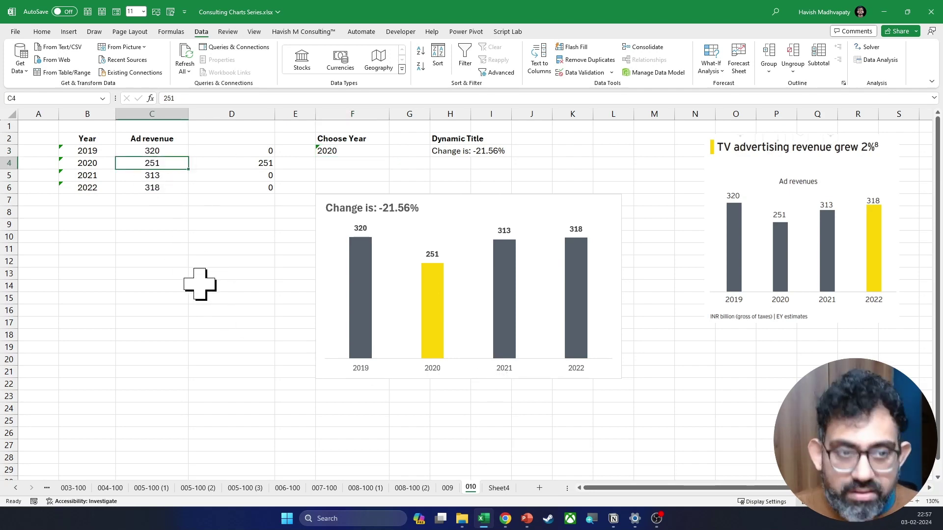
{"action": "type", "text": "340"}
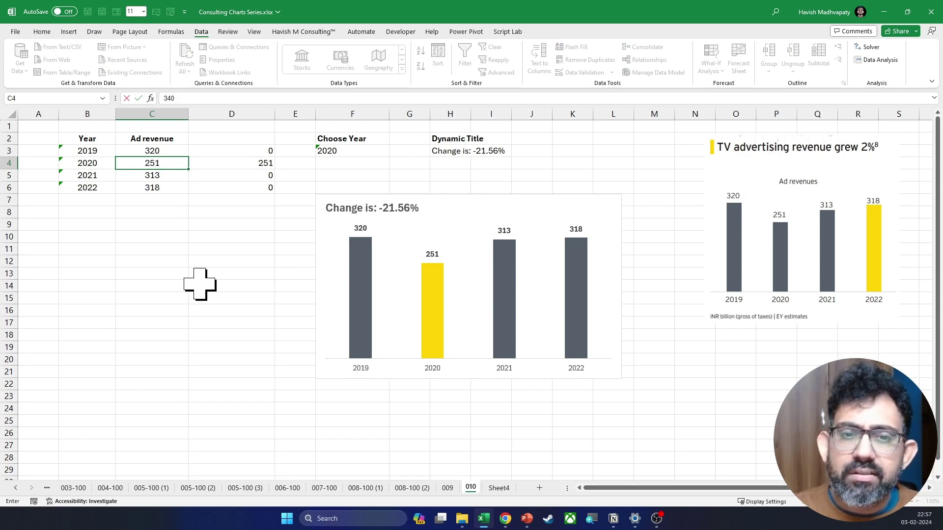
{"action": "key", "text": "Return"}
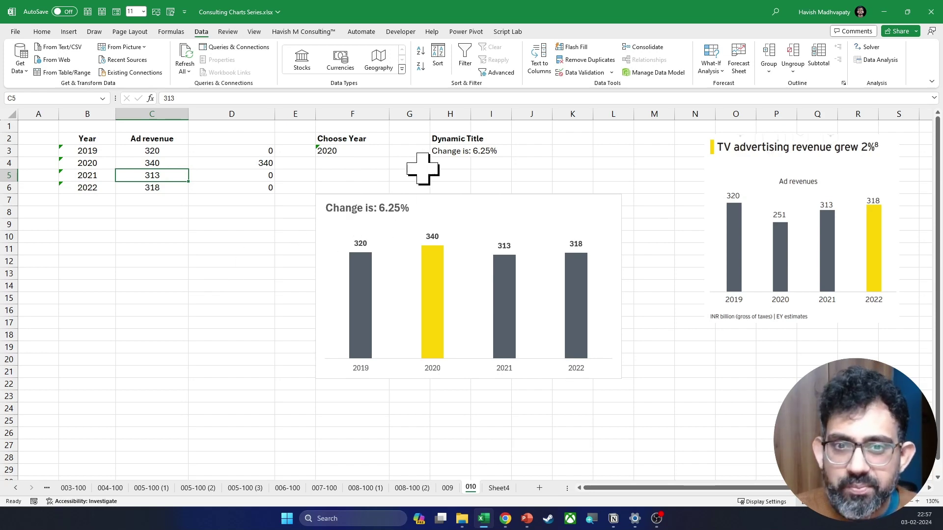
{"action": "left_click", "coordinate": [448, 151]}
{"action": "scroll", "coordinate": [476, 159], "scroll_direction": "up", "scroll_amount": 1}
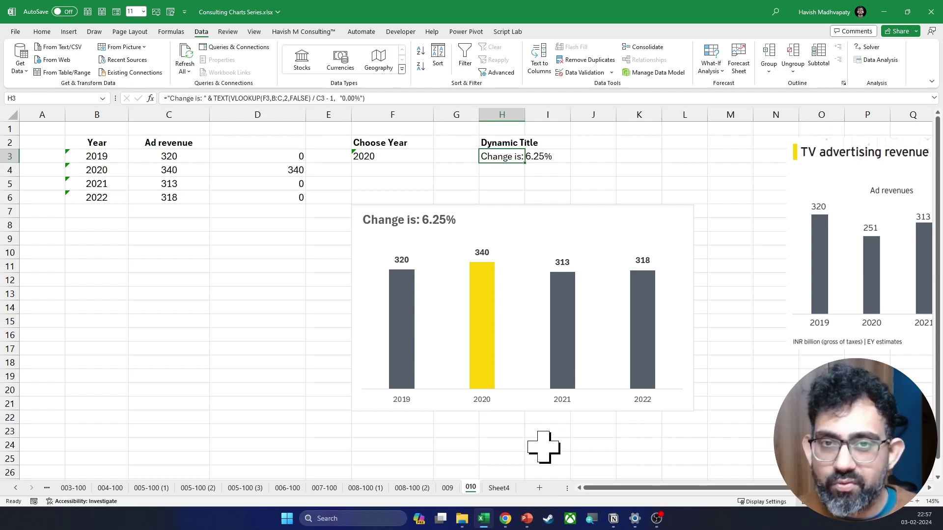
{"action": "key", "text": "F2"}
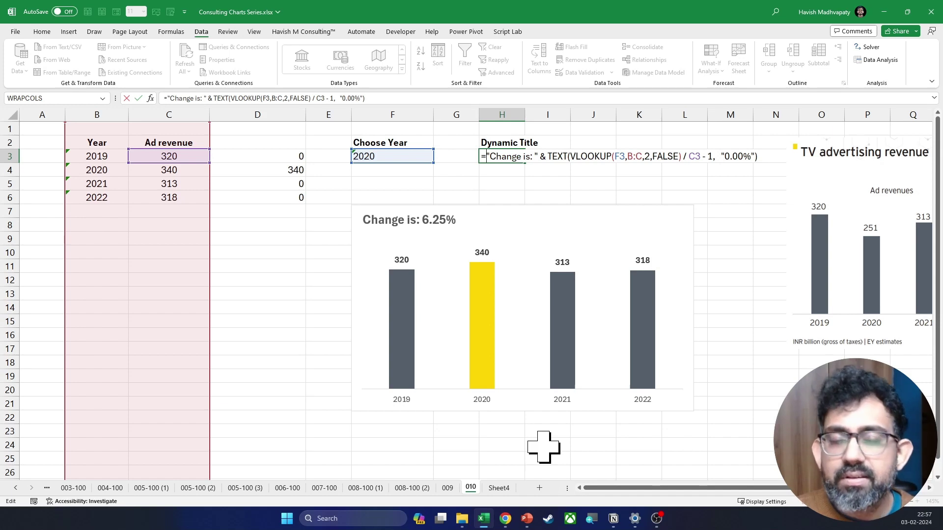
{"action": "type", "text": "if"}
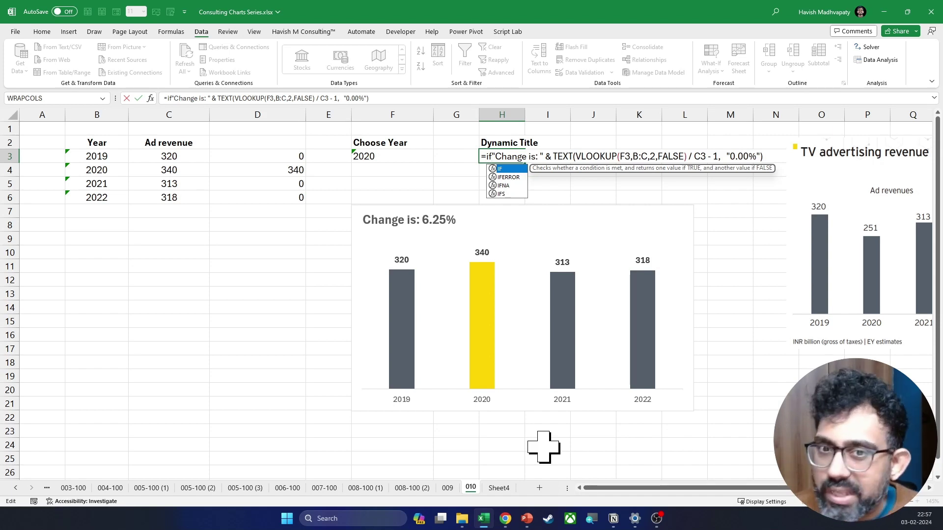
{"action": "key", "text": "Return"}
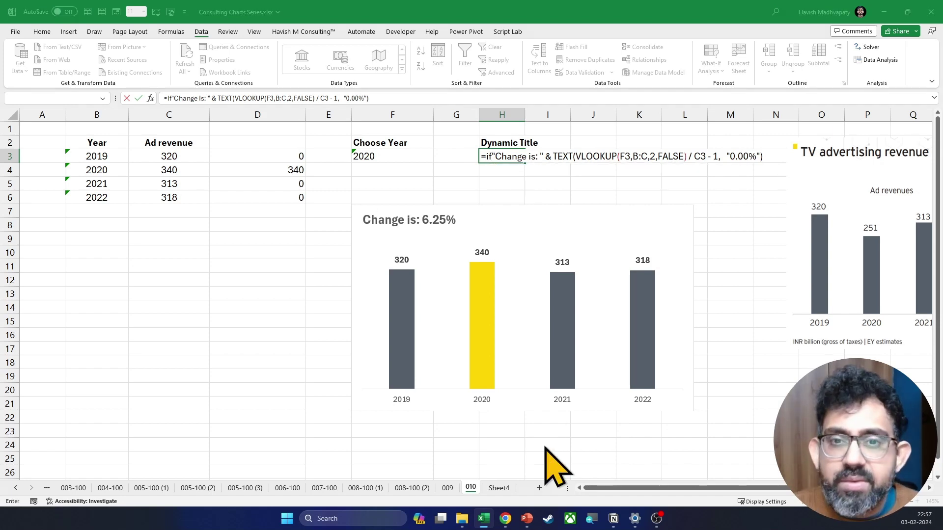
{"action": "key", "text": "Escape"}
{"action": "key", "text": "Escape"}
Remove the "Change is: " & prefix from H3 so it reads =TEXT(VLOOKUP(F3,B:C,2,FALSE) / C3 - 1, "0.00%").
{"action": "key", "text": "F2"}
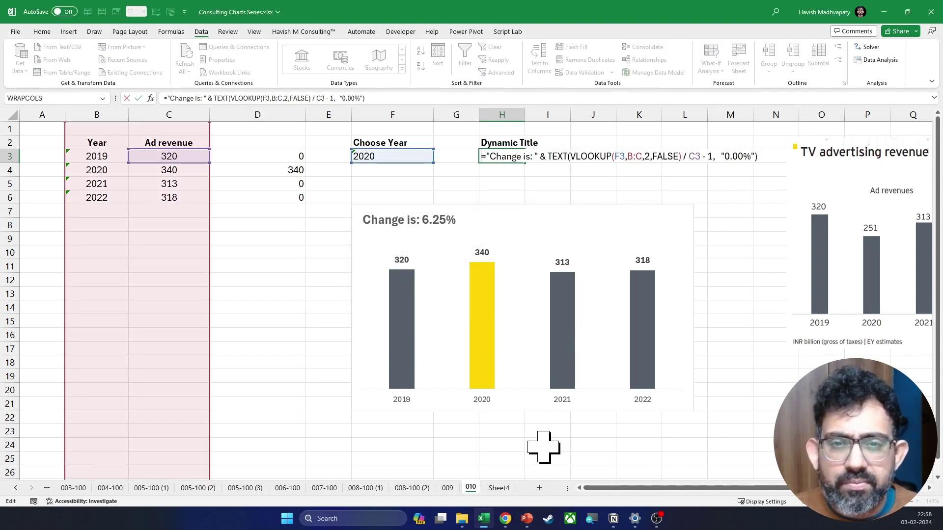
{"action": "key", "text": "Home"}
{"action": "key", "text": "Right"}
{"action": "key", "text": "shift+Right"}
{"action": "key", "text": "shift+Right"}
{"action": "key", "text": "shift+Right"}
{"action": "key", "text": "shift+Right"}
{"action": "key", "text": "shift+Right"}
{"action": "key", "text": "shift+Right"}
{"action": "key", "text": "shift+Right"}
{"action": "key", "text": "shift+Right"}
{"action": "key", "text": "shift+Right"}
{"action": "key", "text": "shift+Right"}
{"action": "key", "text": "shift+Right"}
{"action": "key", "text": "shift+Right"}
{"action": "key", "text": "shift+Right"}
{"action": "key", "text": "shift+Right"}
{"action": "key", "text": "shift+Right"}
{"action": "key", "text": "shift+Right"}
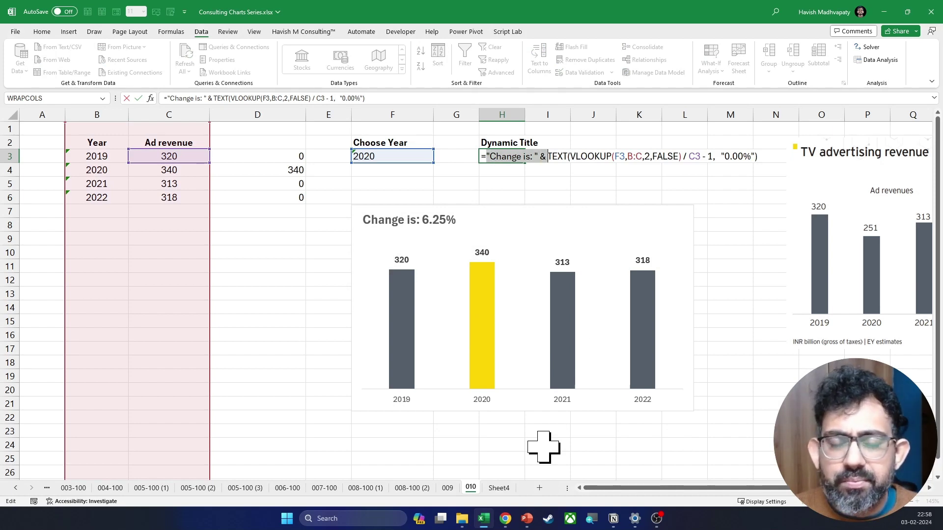
{"action": "key", "text": "BackSpace"}
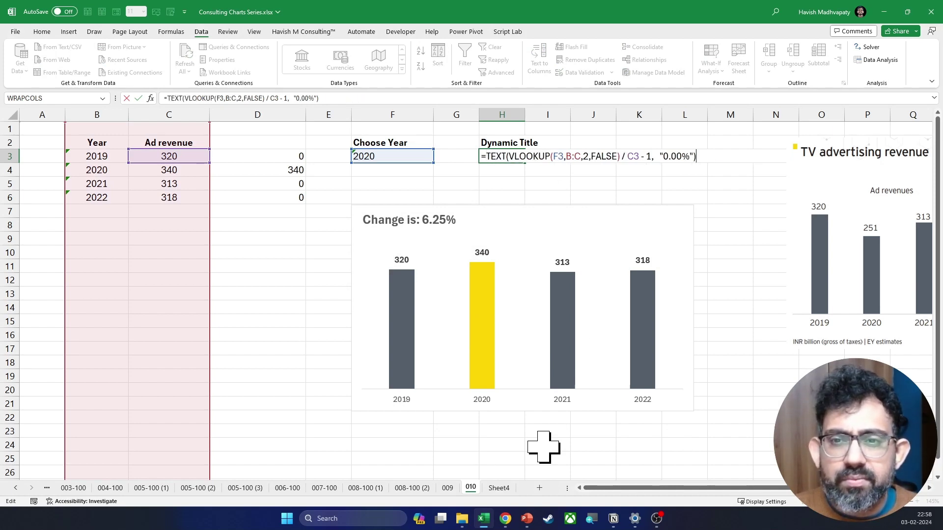
{"action": "key", "text": "BackSpace"}
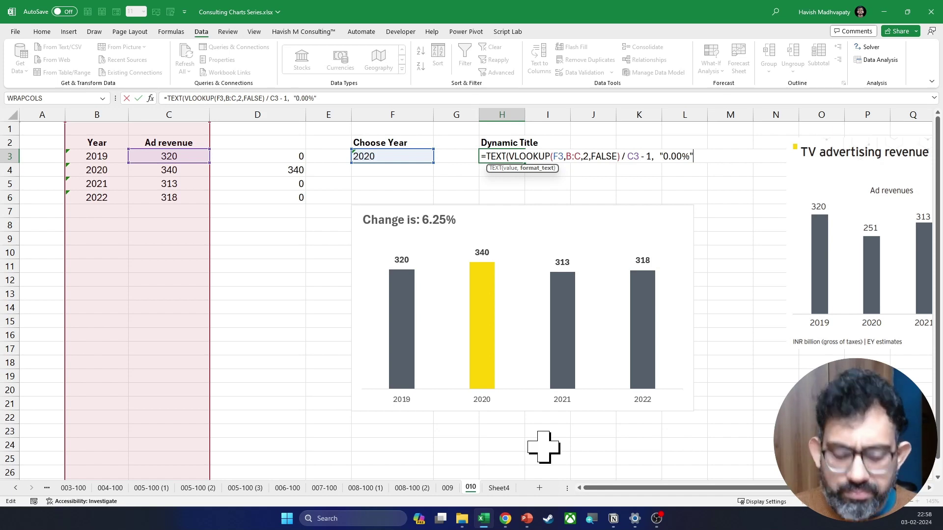
{"action": "type", "text": ")"}
{"action": "key", "text": "Return"}
Start a LET function in H3 that assigns the existing TEXT calculation to the name change, followed by a line break.
{"action": "key", "text": "Up"}
{"action": "key", "text": "F2"}
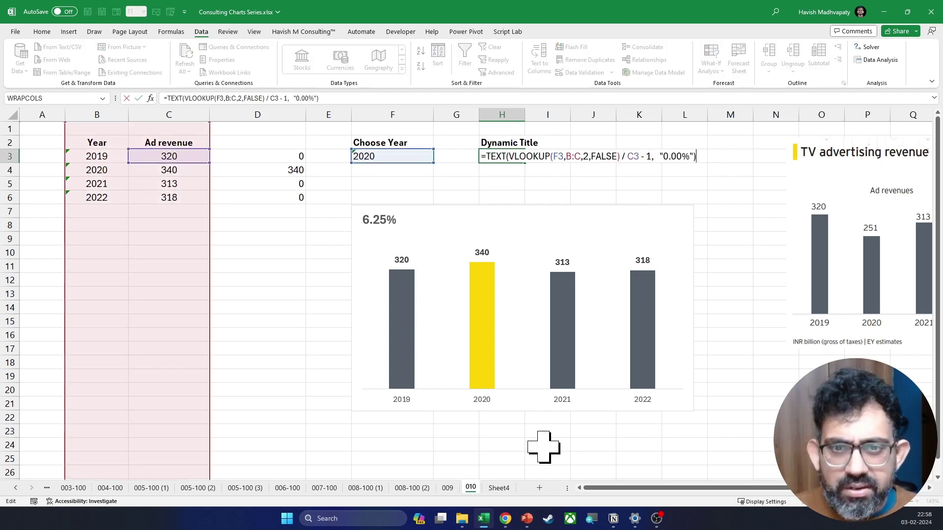
{"action": "type", "text": "let("}
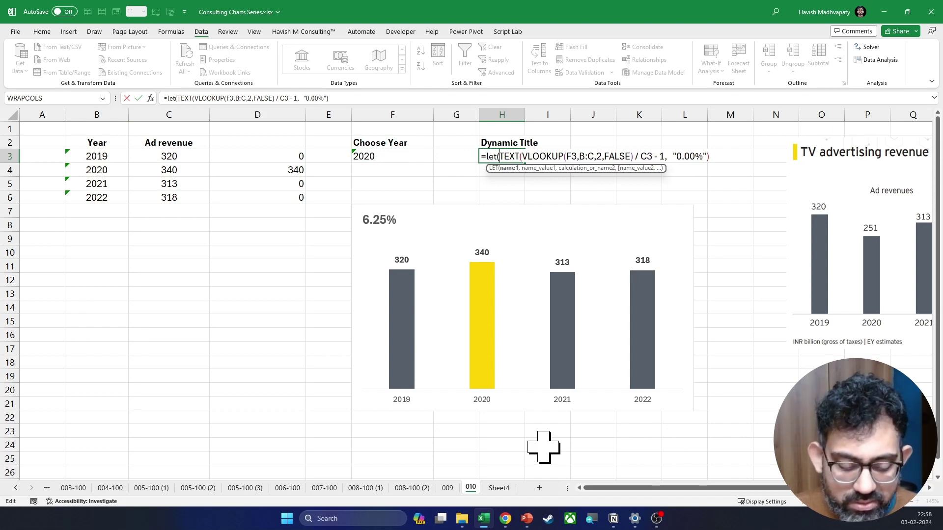
{"action": "type", "text": "change, "}
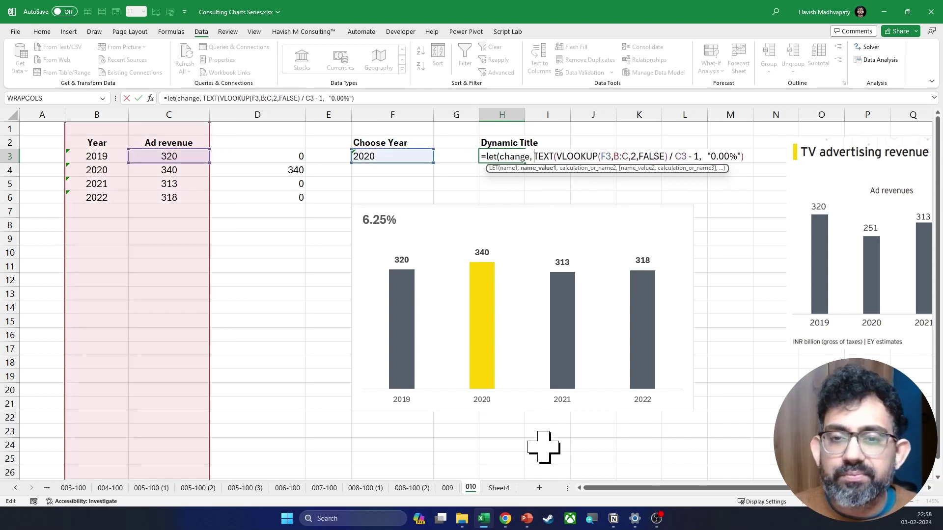
{"action": "type", "text": " ,"}
{"action": "key", "text": "alt+Return"}
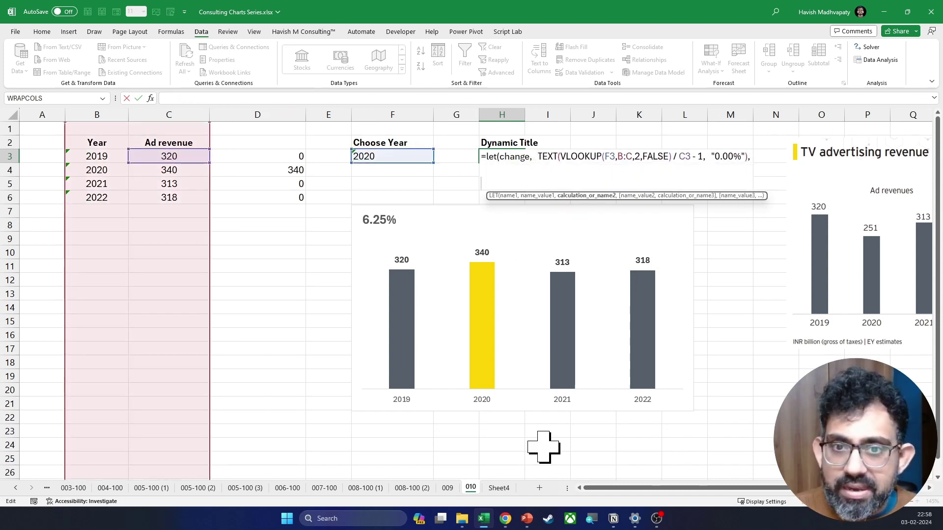
Add an IF function on the new line of the LET formula with the test change < 0.
{"action": "type", "text": "if"}
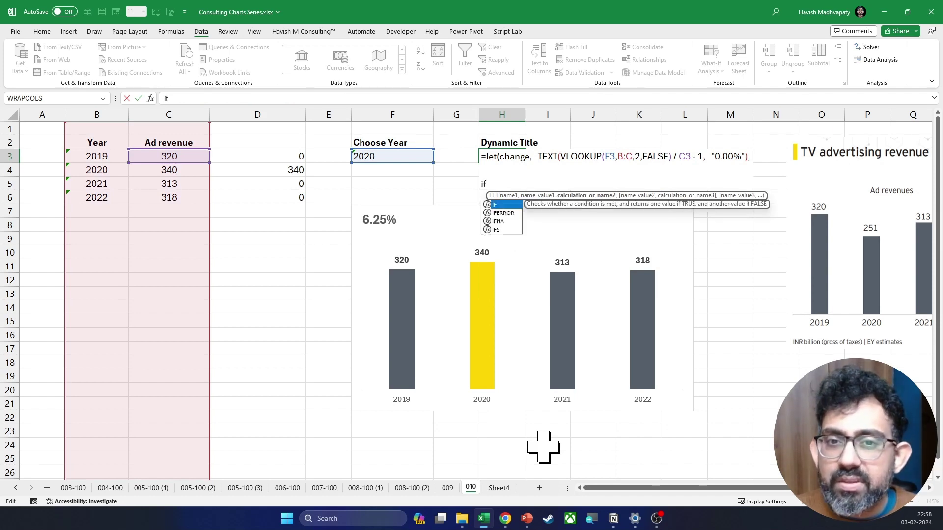
{"action": "key", "text": "Tab"}
{"action": "type", "text": "change"}
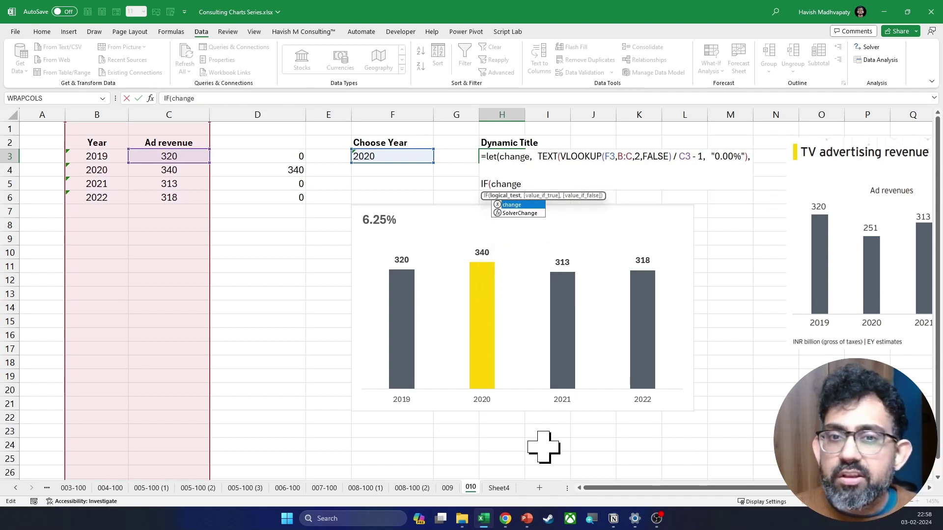
{"action": "type", "text": " <0"}
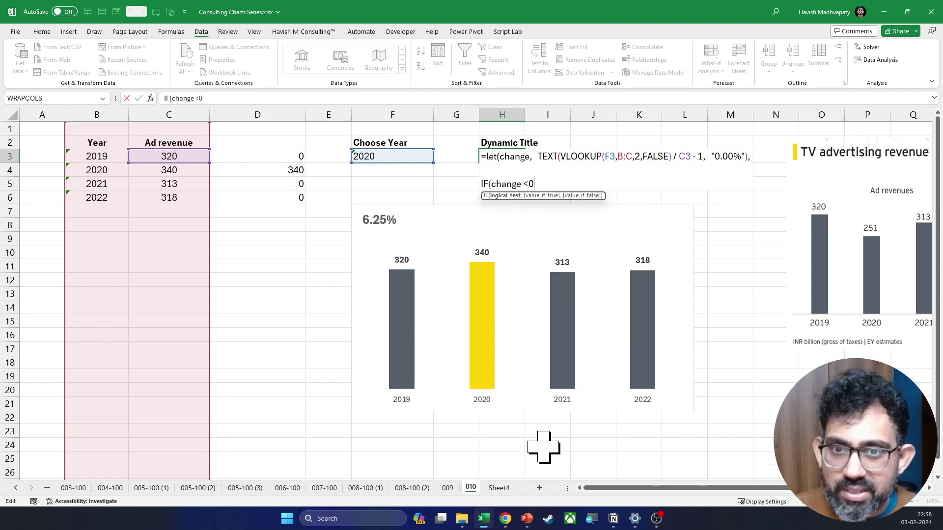
{"action": "key", "text": "BackSpace"}
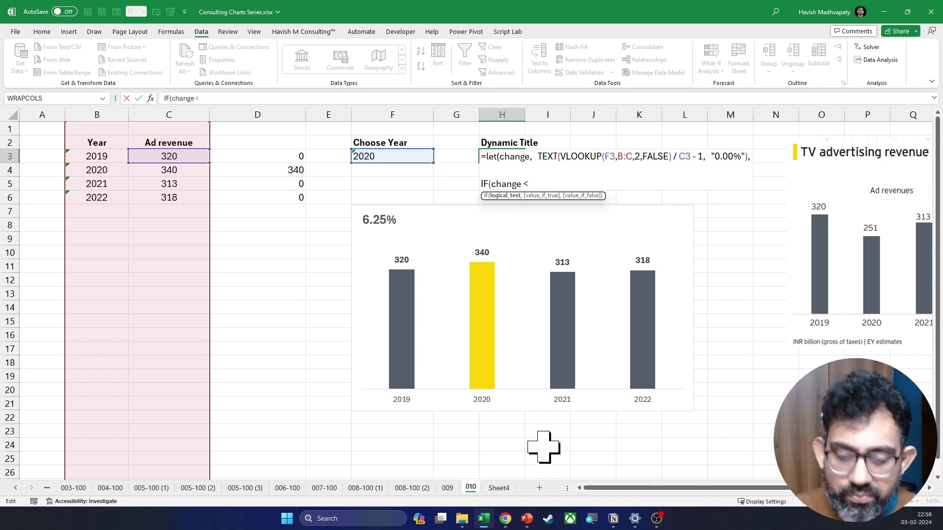
{"action": "type", "text": "0,"}
{"action": "key", "text": "alt+Return"}
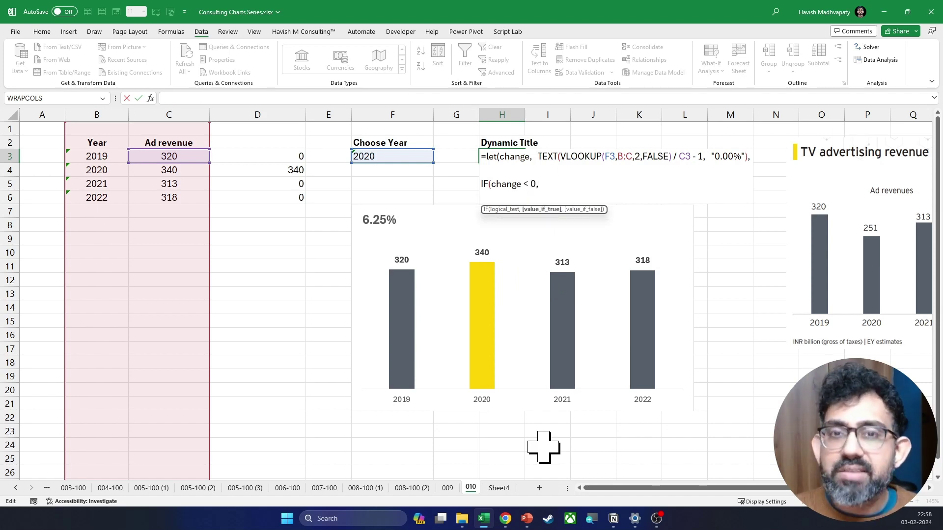
Enter "Ad revenue has decreased by: " & change as the IF function's value if true.
{"action": "type", "text": "\"Ad r"}
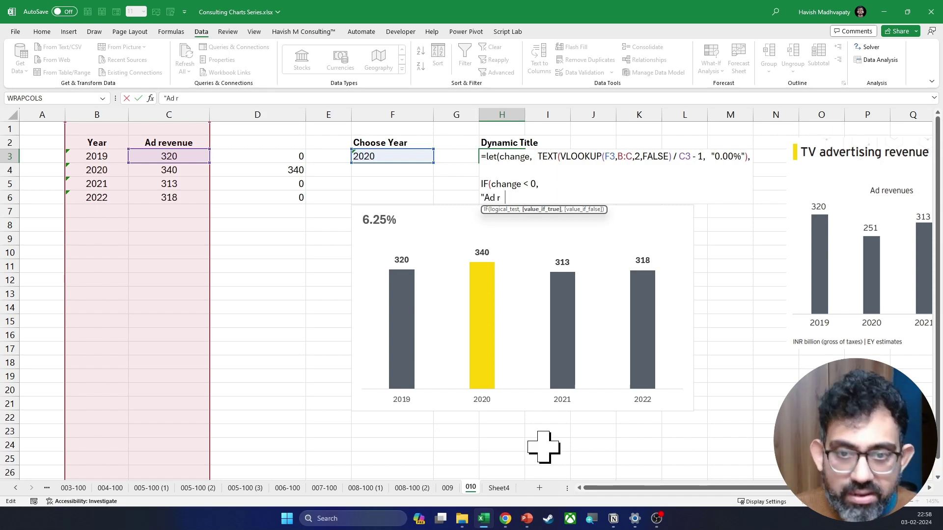
{"action": "type", "text": "evenue has decrease"}
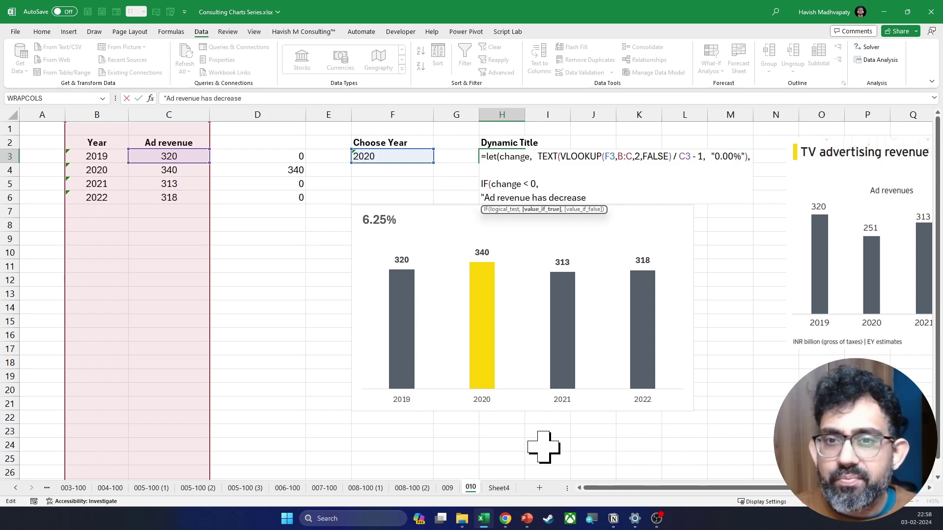
{"action": "type", "text": "d by: "}
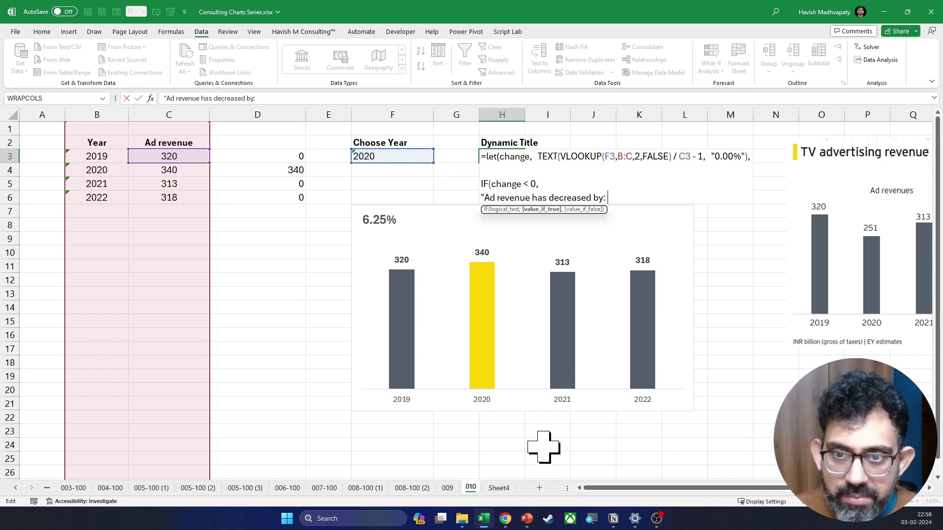
{"action": "type", "text": "\" "}
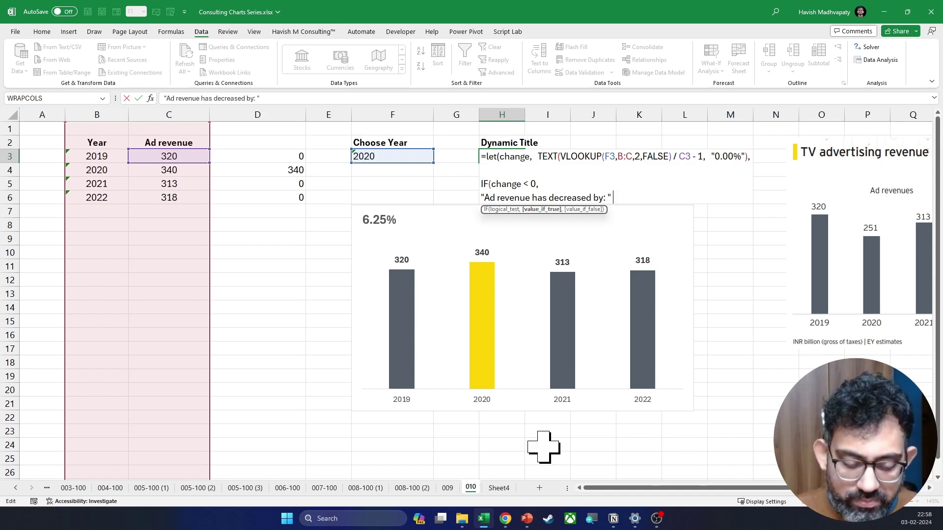
{"action": "type", "text": "& change"}
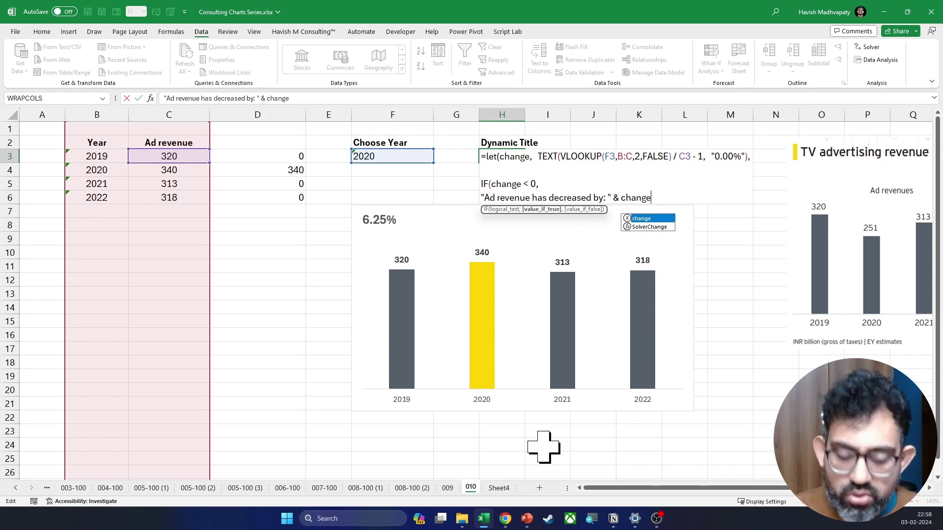
{"action": "key", "text": "Return"}
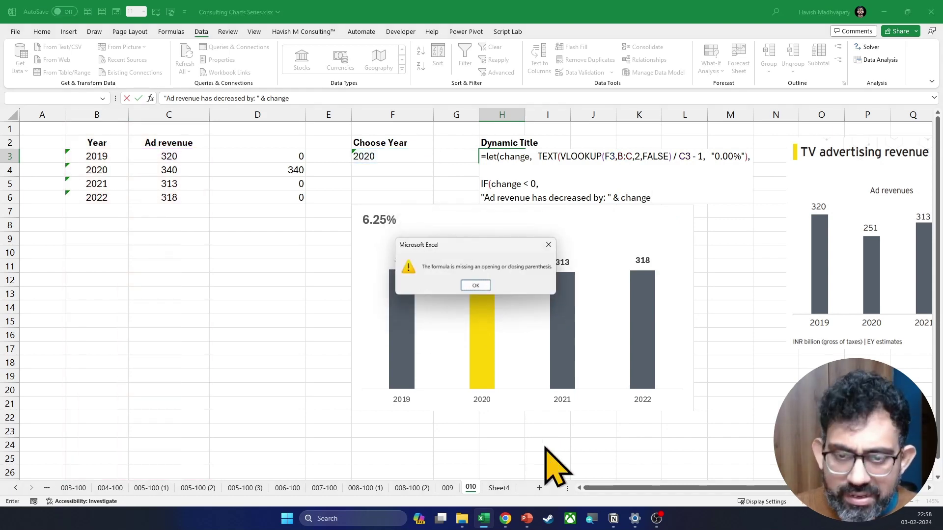
{"action": "key", "text": "Return"}
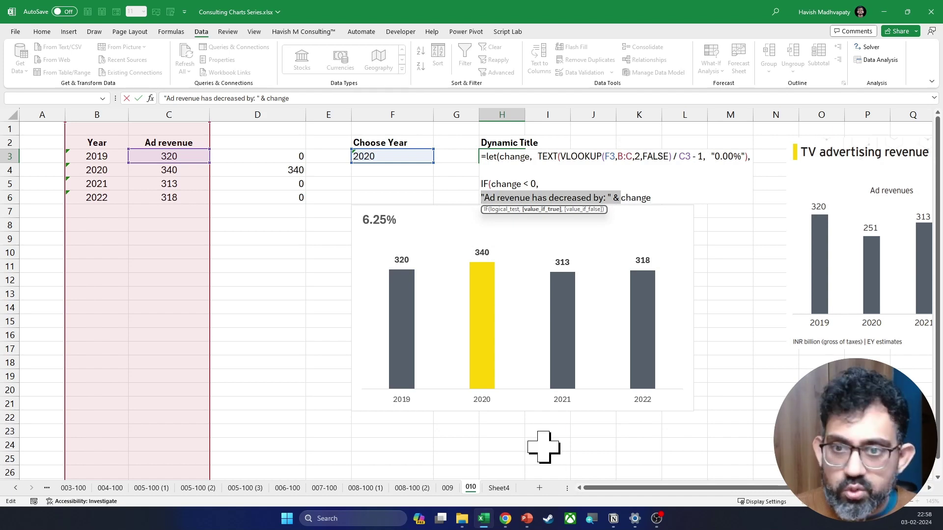
Add "Ad revenue has increased by: " & change as the IF function's value if false and complete the LET formula in H3.
{"action": "key", "text": "End"}
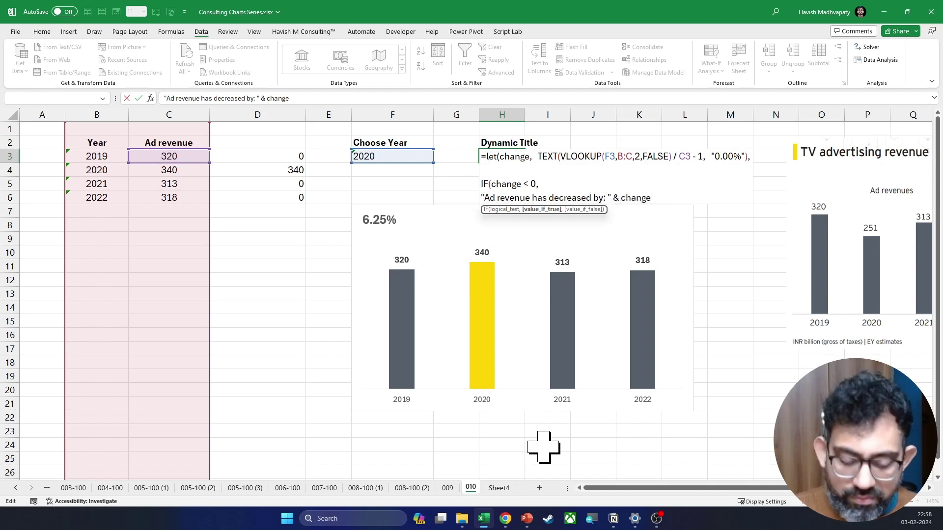
{"action": "type", "text": ","}
{"action": "key", "text": "alt+Return"}
{"action": "type", "text": "\"Ad revenue has decreased by: \" &"}
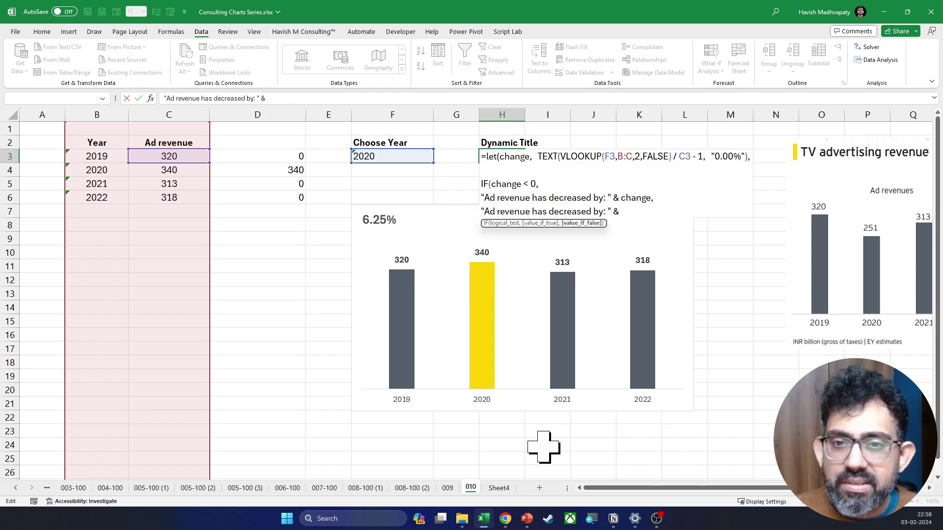
{"action": "key", "text": "ctrl+shift+Left"}
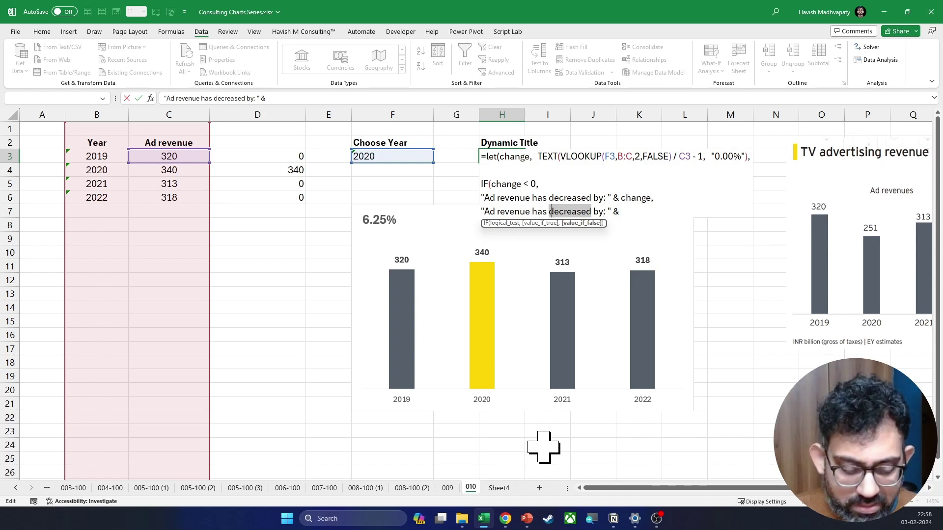
{"action": "type", "text": "increased by: \" & "}
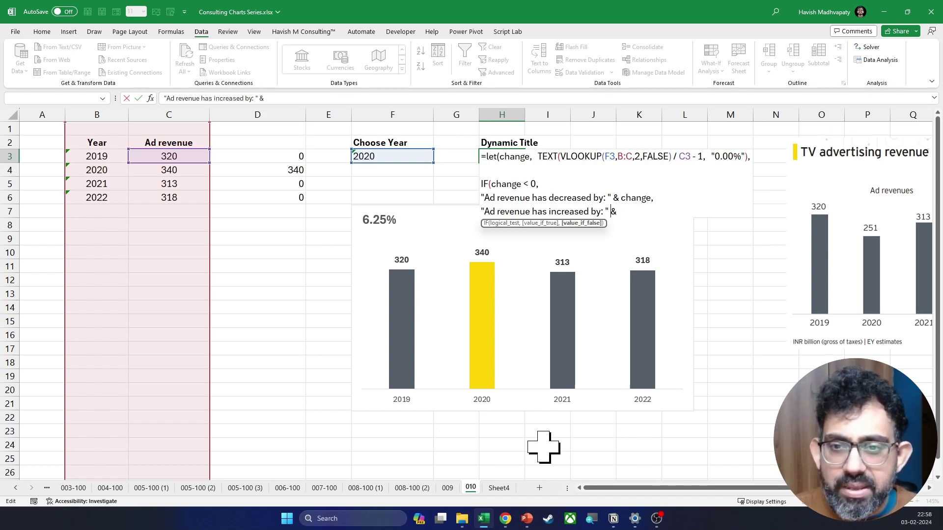
{"action": "type", "text": "change))"}
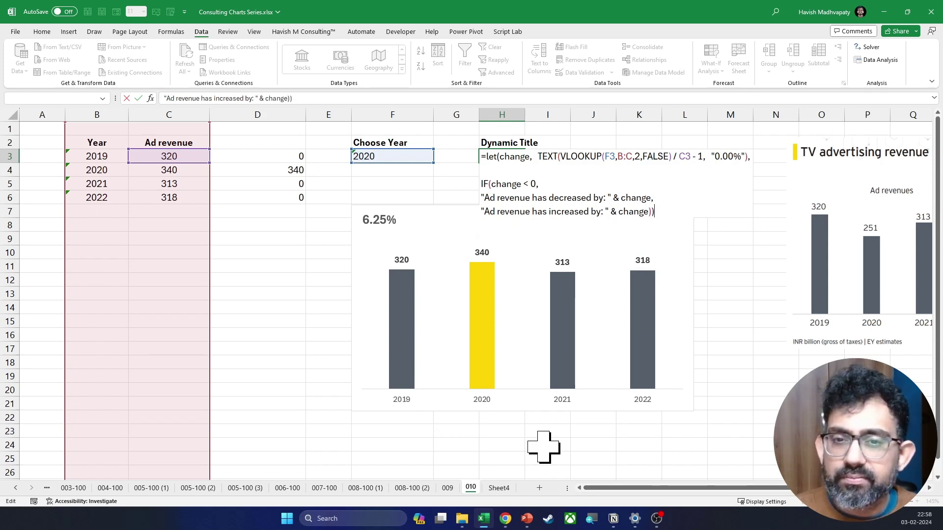
{"action": "key", "text": "ctrl+Return"}
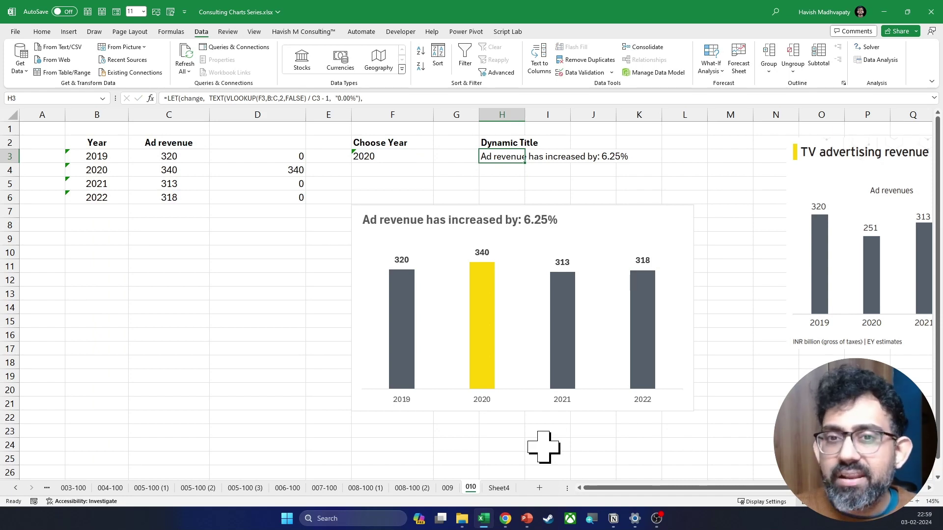
Choose 2021 as the year in F3 to test the dynamic title.
{"action": "key", "text": "Left"}
{"action": "key", "text": "Left"}
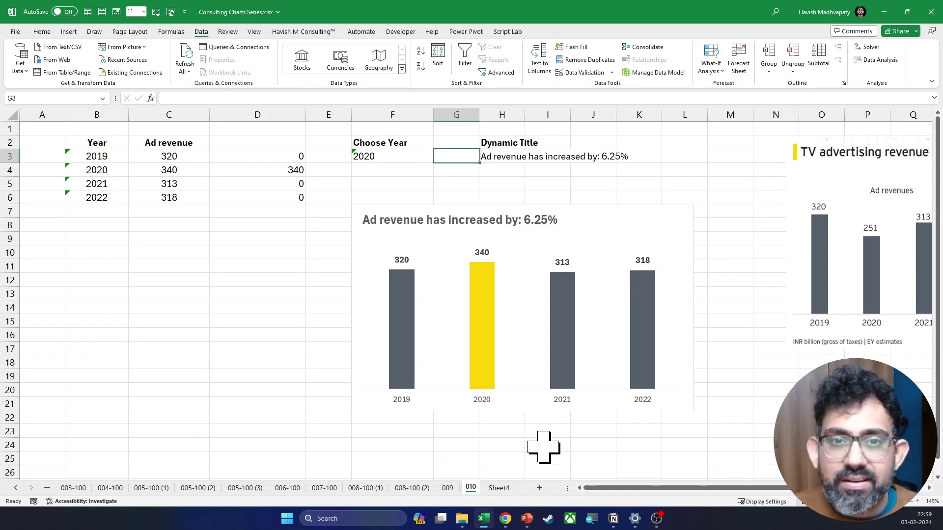
{"action": "key", "text": "alt+Down"}
{"action": "key", "text": "Down"}
{"action": "key", "text": "Return"}
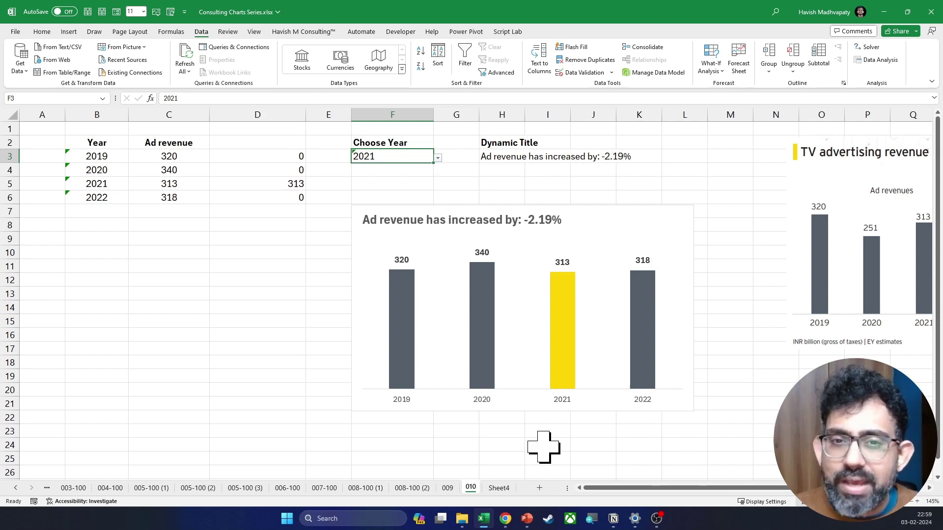
Remove the opening TEXT( from the change calculation in H3's LET formula so it starts with VLOOKUP.
{"action": "key", "text": "Up"}
{"action": "key", "text": "Right"}
{"action": "key", "text": "Right"}
{"action": "key", "text": "Down"}
{"action": "key", "text": "F2"}
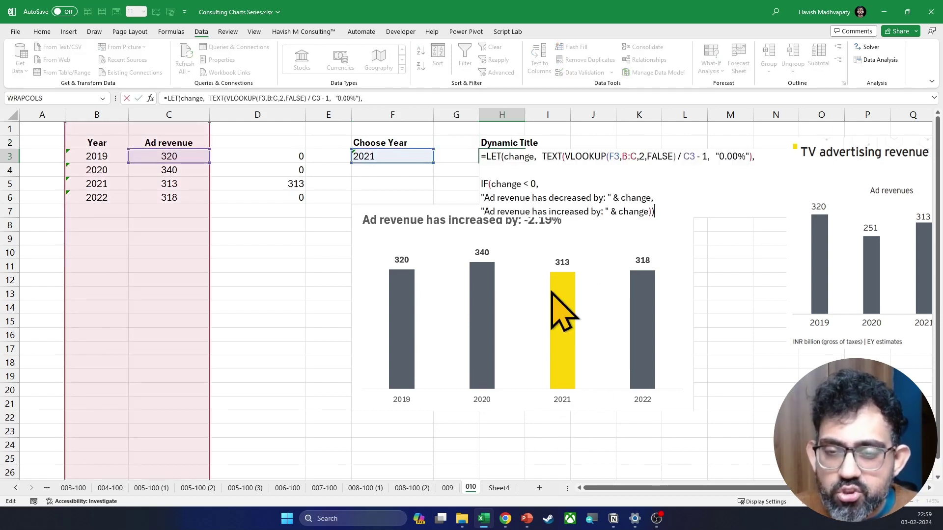
{"action": "key", "text": "Escape"}
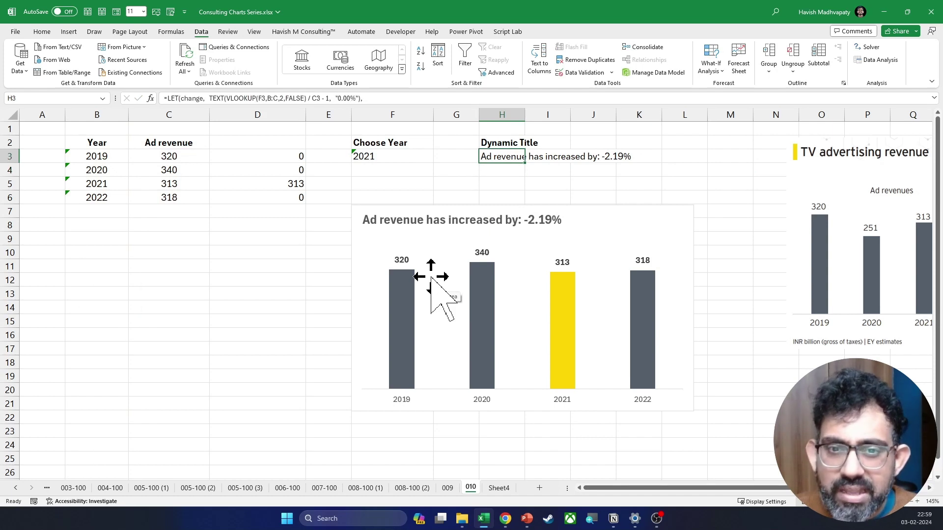
{"action": "key", "text": "F2"}
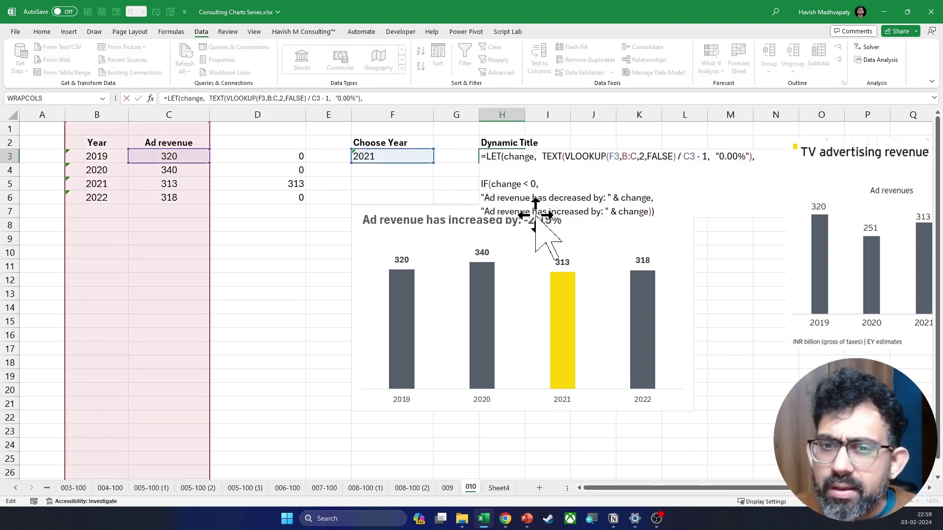
{"action": "left_click", "coordinate": [531, 184]}
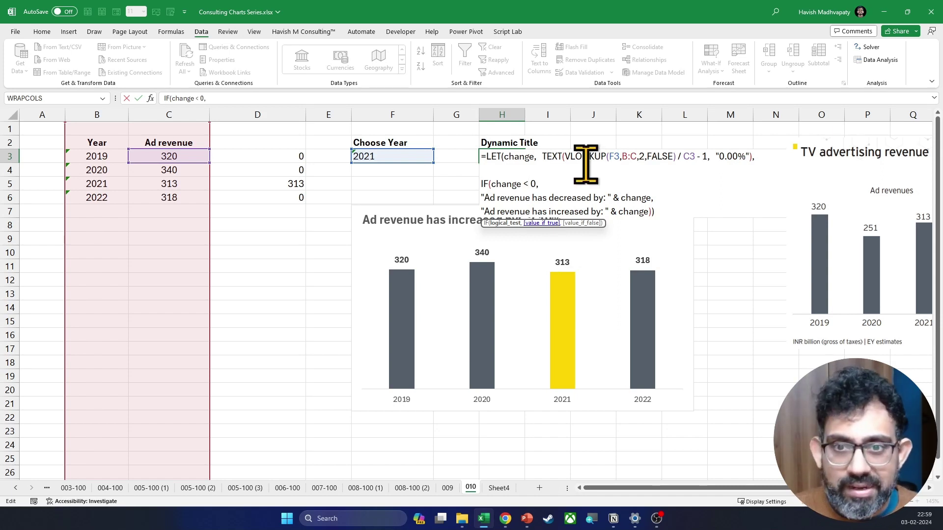
{"action": "left_click", "coordinate": [541, 156]}
{"action": "key", "text": "ctrl+shift+Right"}
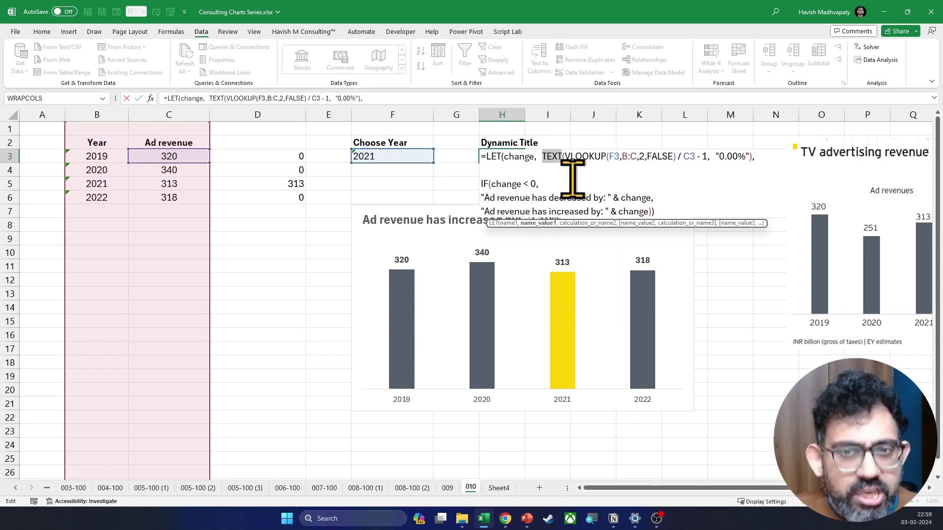
{"action": "key", "text": "Delete"}
{"action": "key", "text": "Delete"}
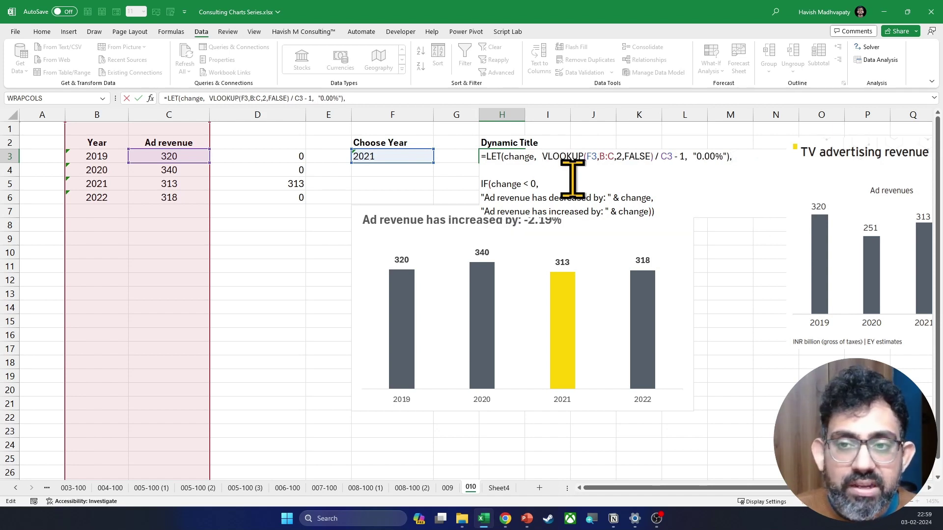
Delete the leftover "0.00%" format argument and closing bracket so change is VLOOKUP(F3,B:C,2,FALSE) / C3 - 1, and commit the formula.
{"action": "key", "text": "BackSpace"}
{"action": "key", "text": "BackSpace"}
{"action": "key", "text": "BackSpace"}
{"action": "key", "text": "BackSpace"}
{"action": "key", "text": "BackSpace"}
{"action": "key", "text": "BackSpace"}
{"action": "key", "text": "BackSpace"}
{"action": "key", "text": "BackSpace"}
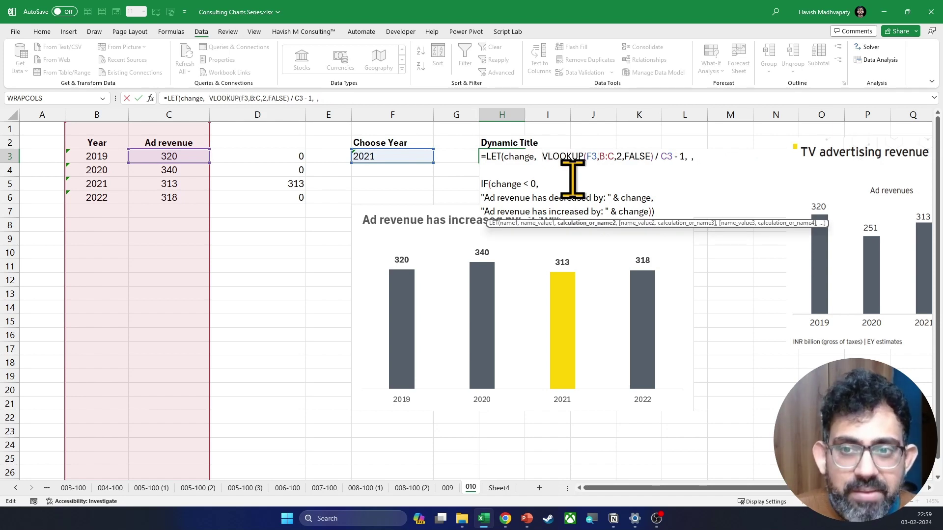
{"action": "key", "text": "Return"}
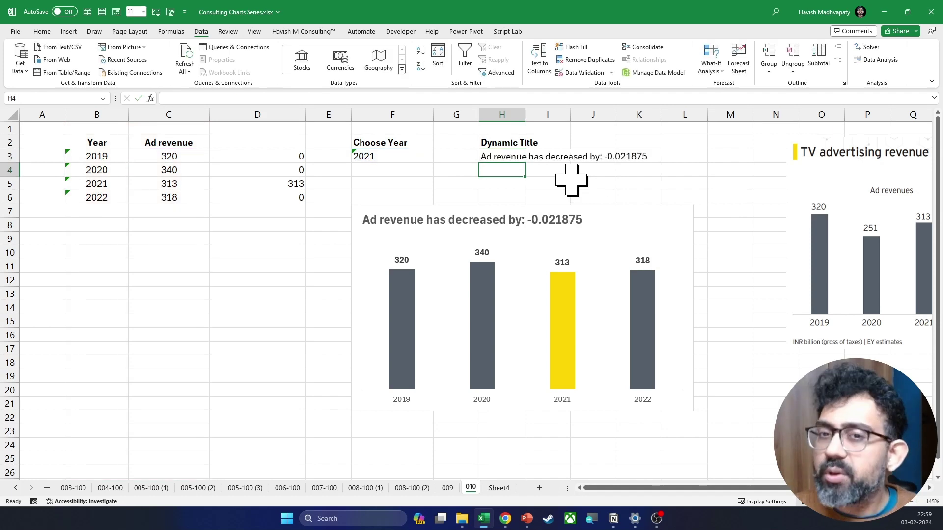
Choose 2020 as the year in F3 to test the title with an increase.
{"action": "key", "text": "Up"}
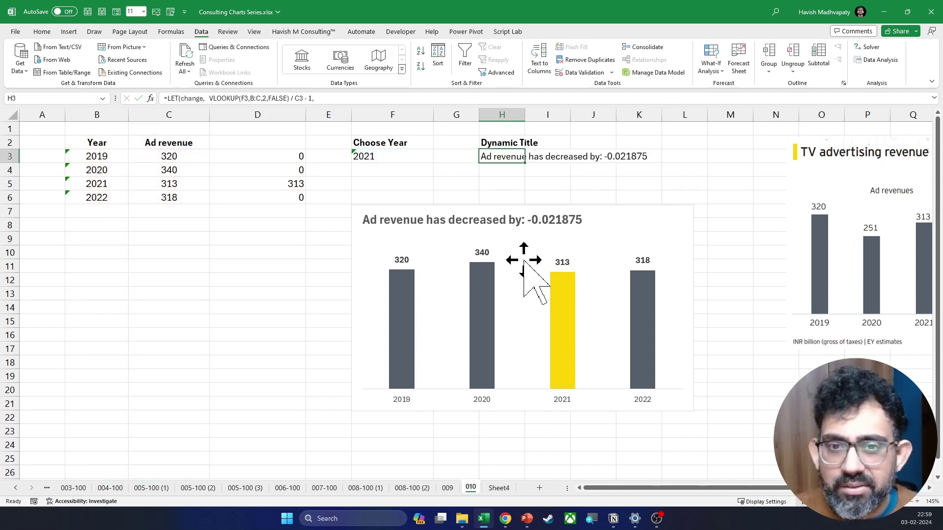
{"action": "key", "text": "Left"}
{"action": "key", "text": "Left"}
{"action": "key", "text": "alt+Down"}
{"action": "key", "text": "Escape"}
{"action": "key", "text": "Return"}
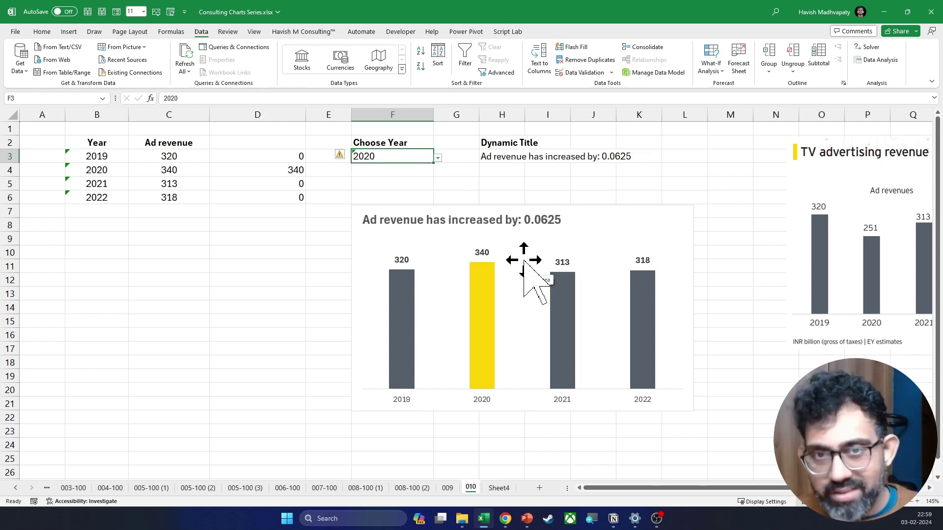
Wrap change in the "decreased by" line of H3's formula in a TEXT function with the 0.00% format.
{"action": "key", "text": "Right"}
{"action": "key", "text": "Right"}
{"action": "key", "text": "F2"}
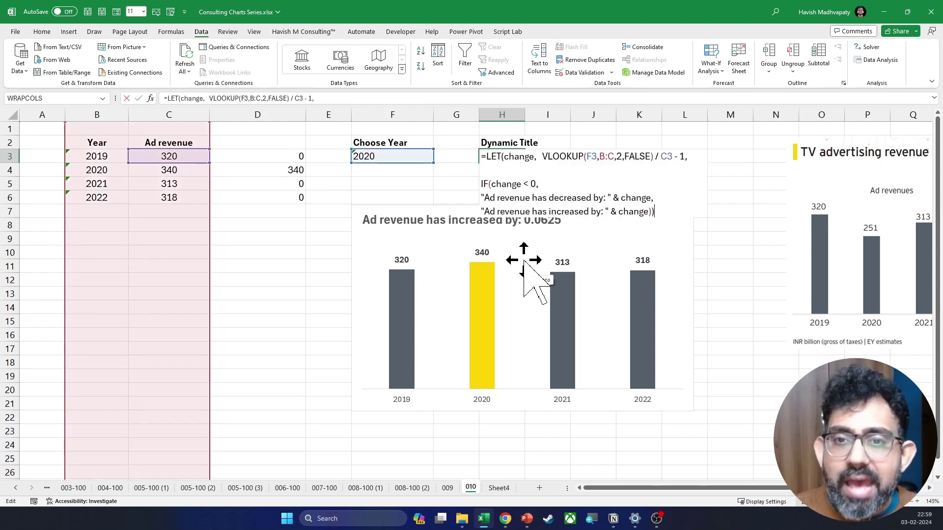
{"action": "key", "text": "Up"}
{"action": "key", "text": "Up"}
{"action": "key", "text": "Home"}
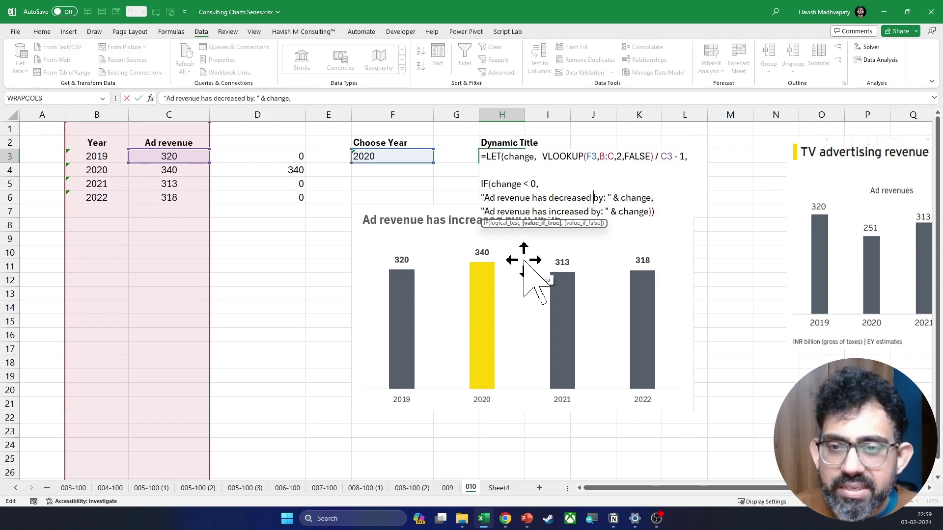
{"action": "type", "text": "TEXT("}
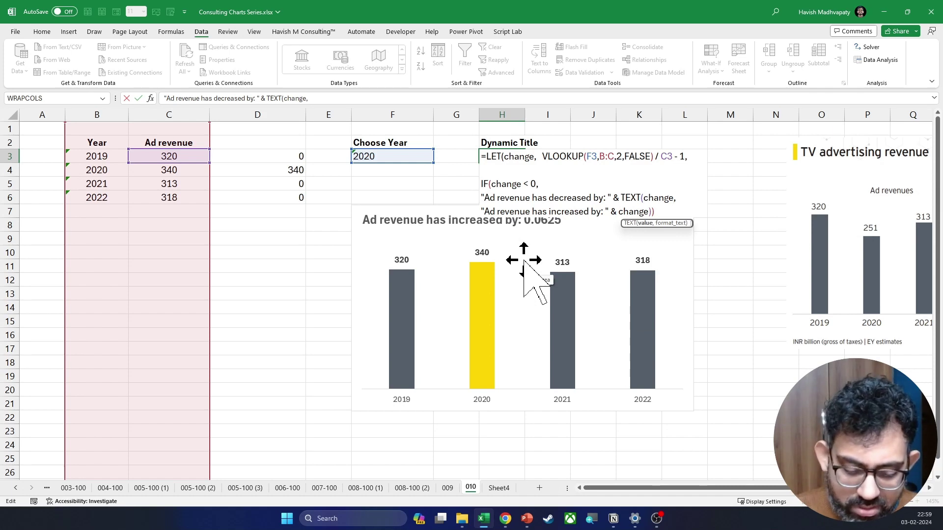
{"action": "type", "text": ", \""}
{"action": "type", "text": "0.00"}
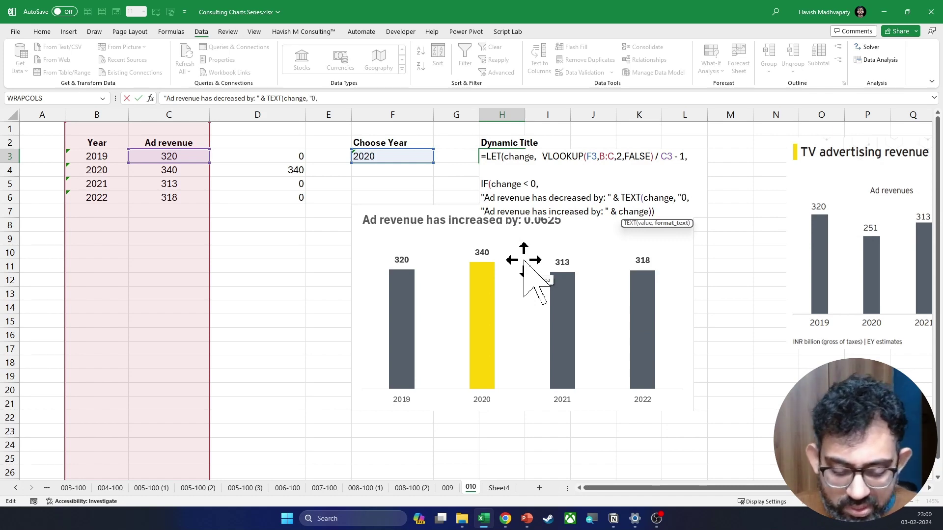
{"action": "type", "text": "%\")"}
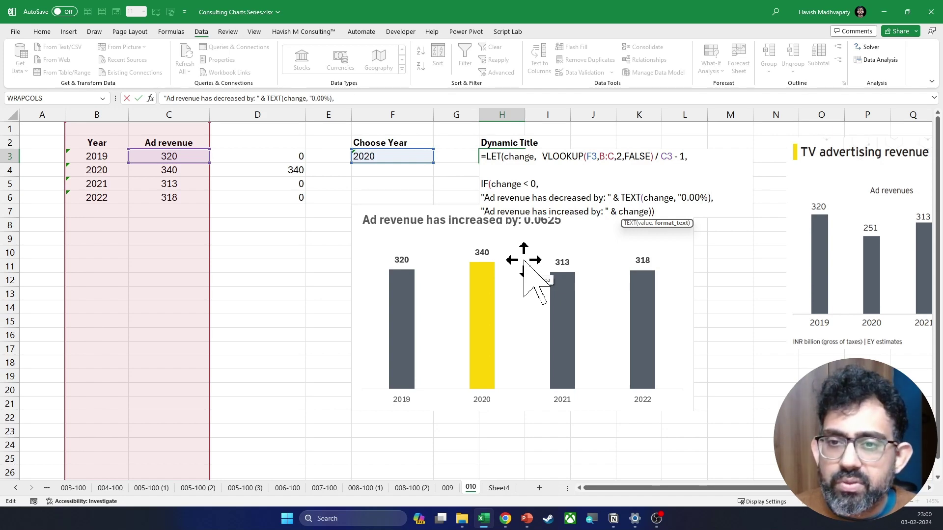
Copy the TEXT(change, ...) expression from the "decreased by" line over change in the "increased by" line of the formula.
{"action": "key", "text": "ctrl+shift+Left"}
{"action": "key", "text": "ctrl+shift+Left"}
{"action": "key", "text": "ctrl+shift+Left"}
{"action": "key", "text": "ctrl+shift+Left"}
{"action": "key", "text": "ctrl+shift+Left"}
{"action": "key", "text": "ctrl+shift+Left"}
{"action": "key", "text": "ctrl+c"}
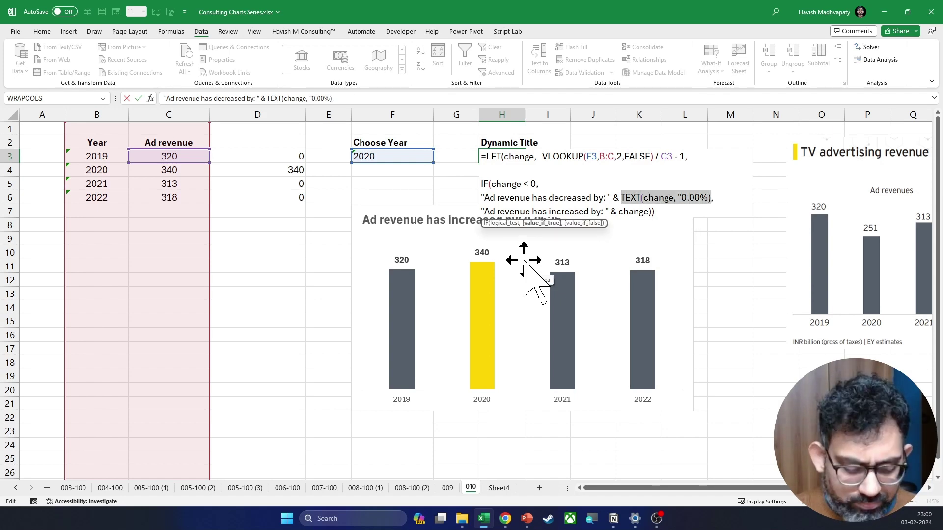
{"action": "key", "text": "Down"}
{"action": "key", "text": "ctrl+shift+Right"}
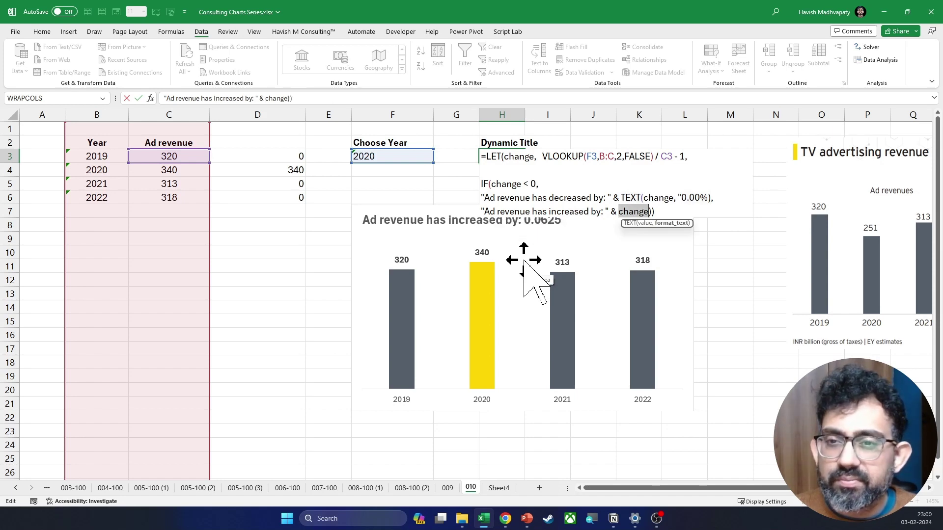
{"action": "key", "text": "ctrl+v"}
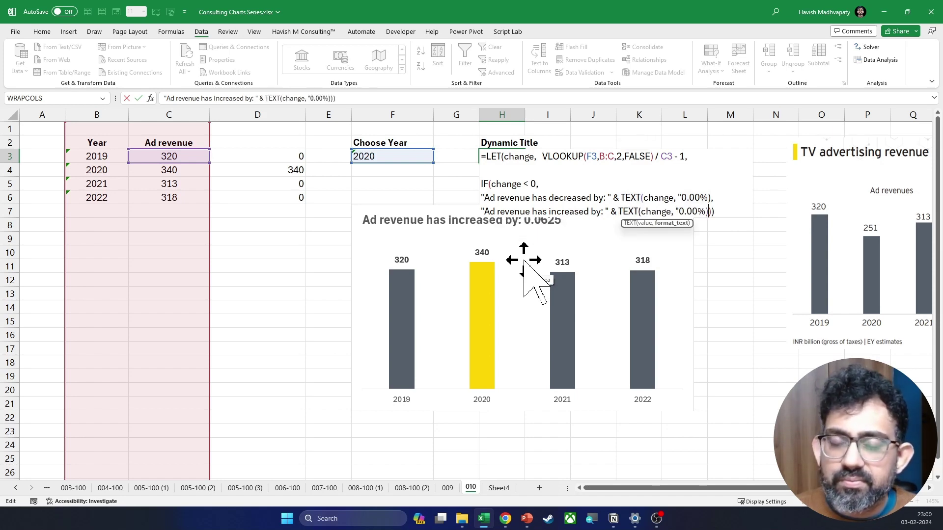
Add the missing closing quotation mark after 0.00% in both TEXT functions and commit the formula in H3.
{"action": "key", "text": "Return"}
{"action": "key", "text": "Return"}
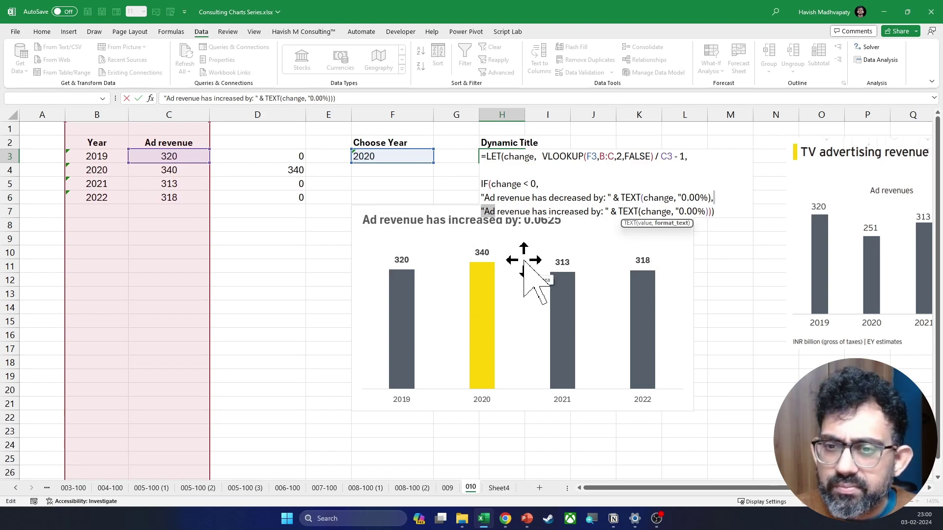
{"action": "key", "text": "Left"}
{"action": "key", "text": "BackSpace"}
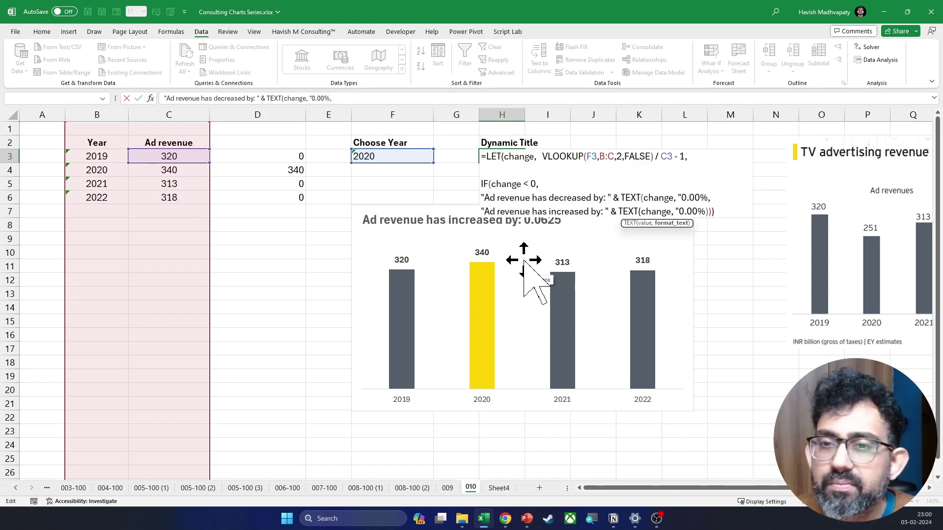
{"action": "type", "text": "), "}
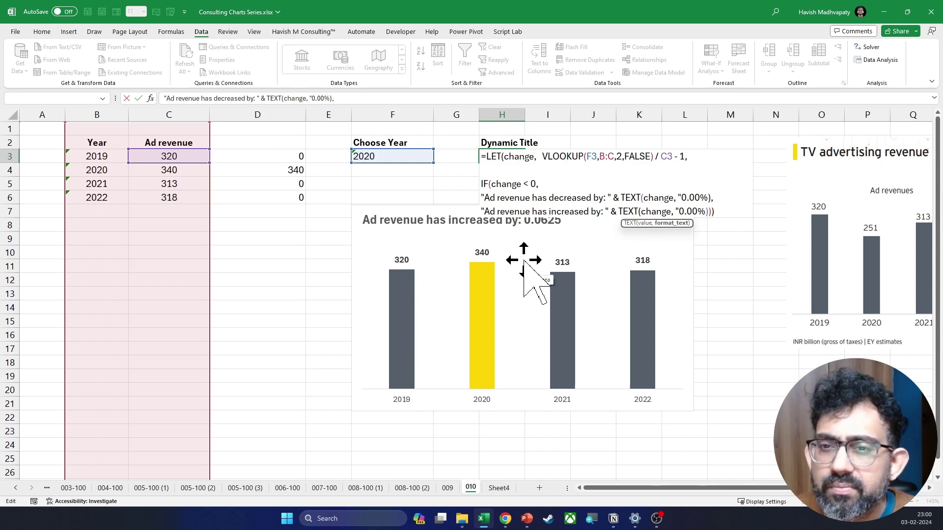
{"action": "type", "text": "\""}
{"action": "key", "text": "Down"}
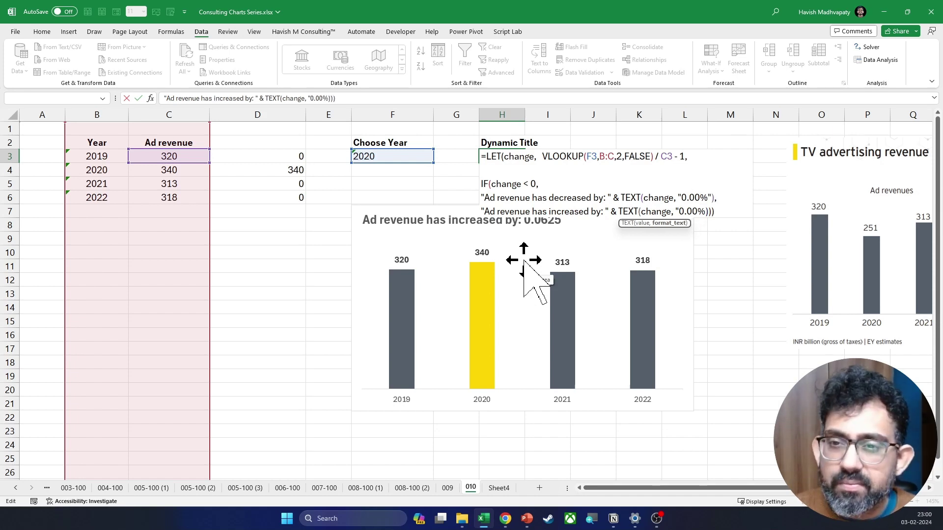
{"action": "type", "text": "\""}
{"action": "key", "text": "ctrl+Return"}
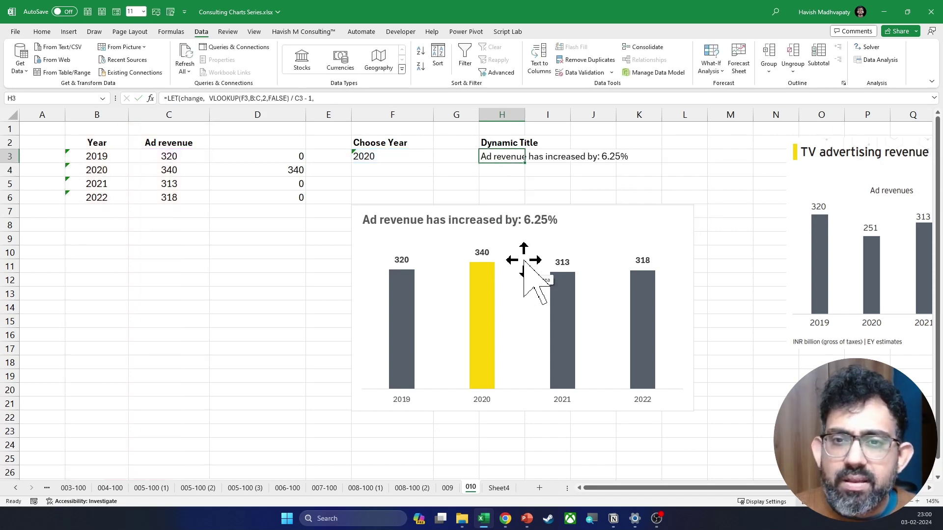
Set the chosen year in F3 to 2021 to check the title for a decrease.
{"action": "key", "text": "Left"}
{"action": "key", "text": "Left"}
{"action": "key", "text": "alt+Down"}
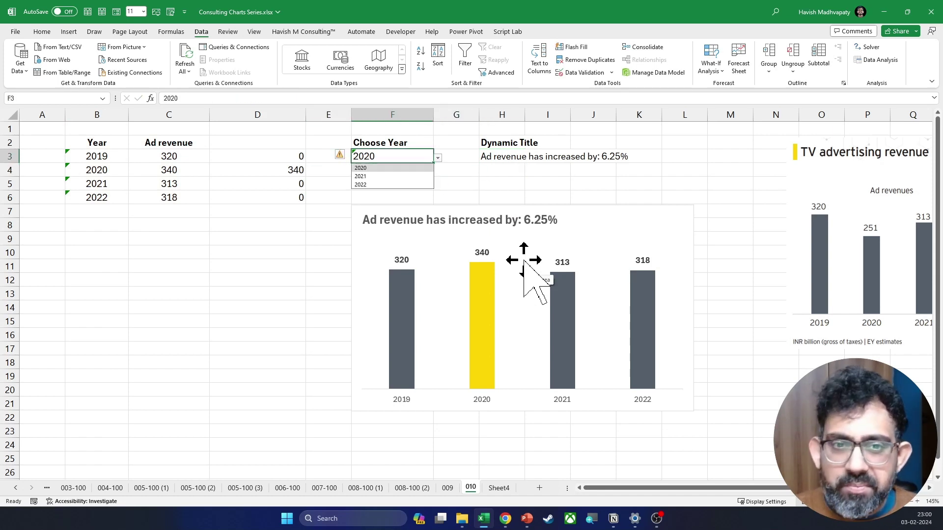
{"action": "key", "text": "Escape"}
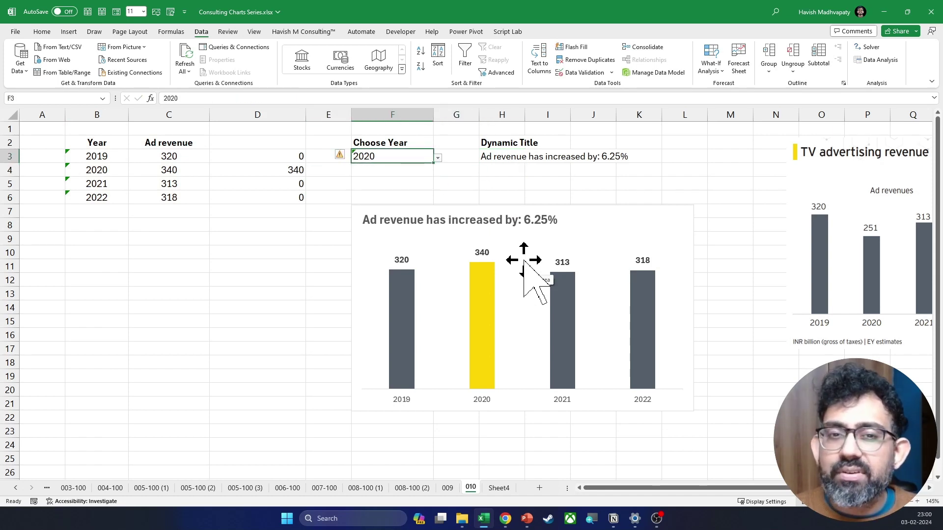
{"action": "key", "text": "alt+Down"}
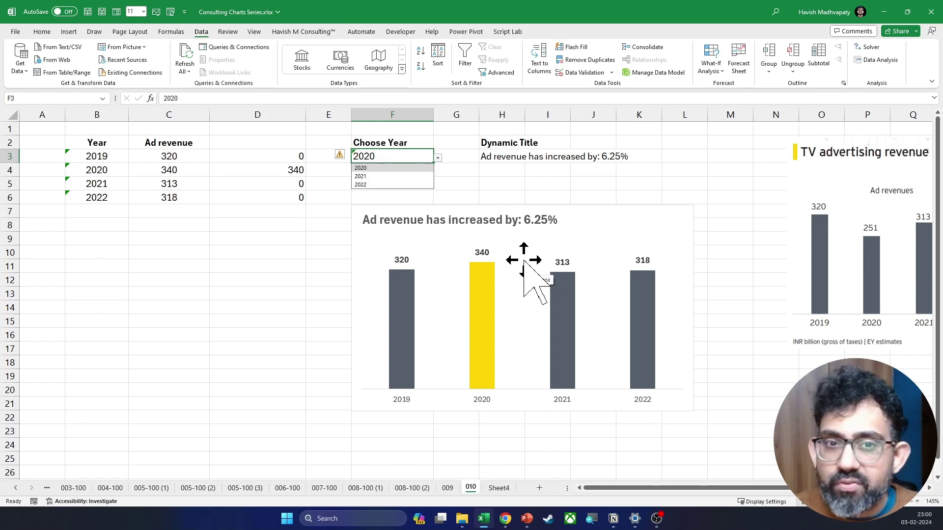
{"action": "key", "text": "Down"}
{"action": "key", "text": "Return"}
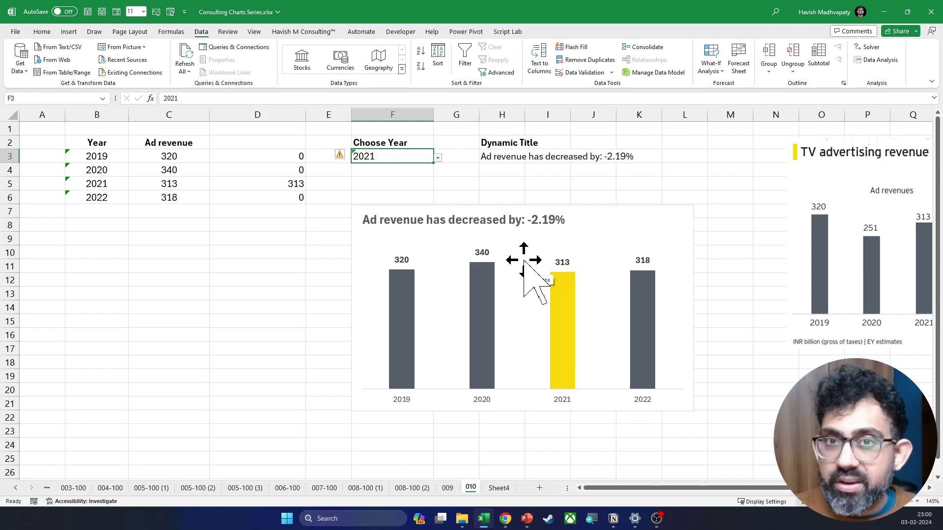
Set the chosen year in F3 to 2022 to check the dynamic chart title for that year.
{"action": "key", "text": "alt+Down"}
{"action": "key", "text": "Down"}
{"action": "key", "text": "Return"}
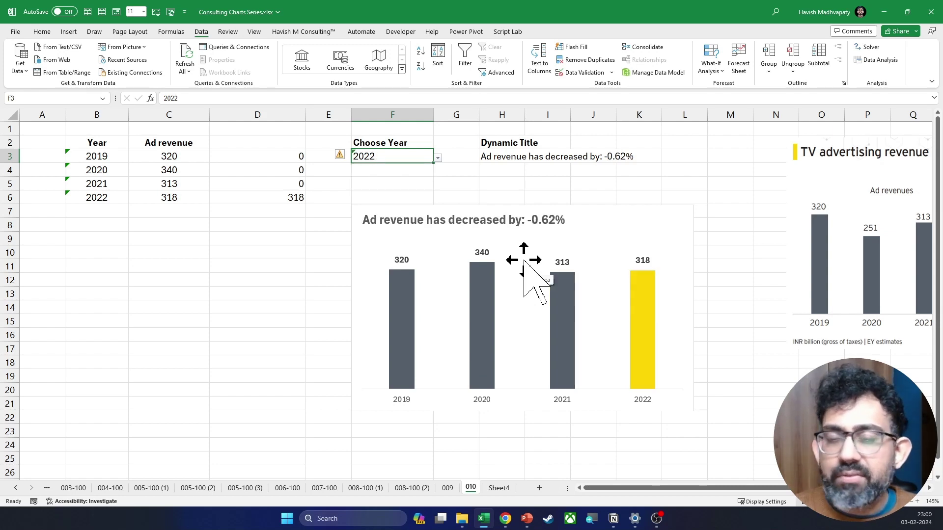
Insert CHAR(10) & before the TEXT function in the "decreased by" line of H3's formula and commit it.
{"action": "key", "text": "Right"}
{"action": "key", "text": "Right"}
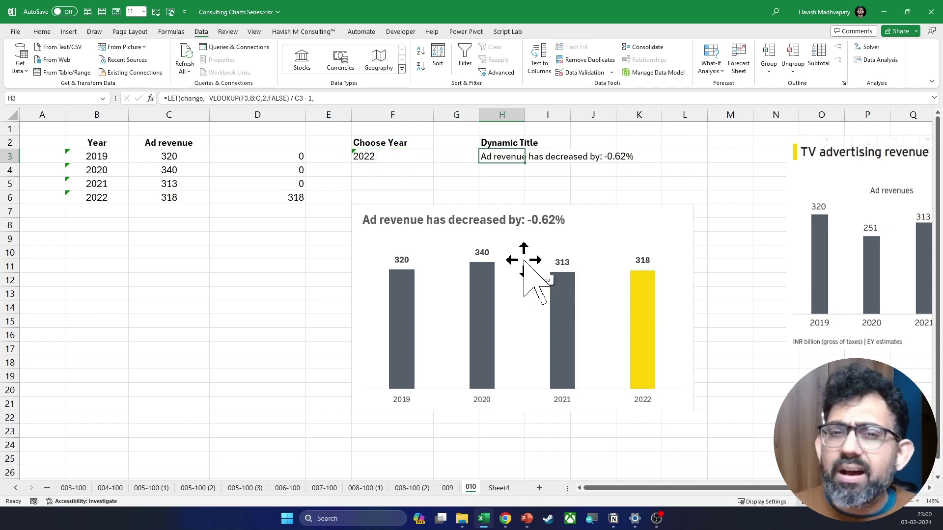
{"action": "key", "text": "F2"}
{"action": "left_click", "coordinate": [616, 196]}
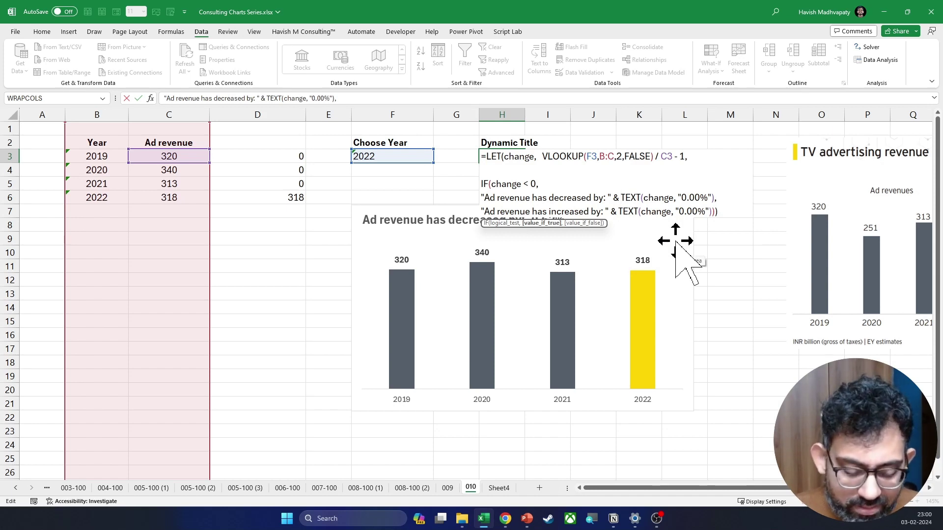
{"action": "type", "text": "char(10"}
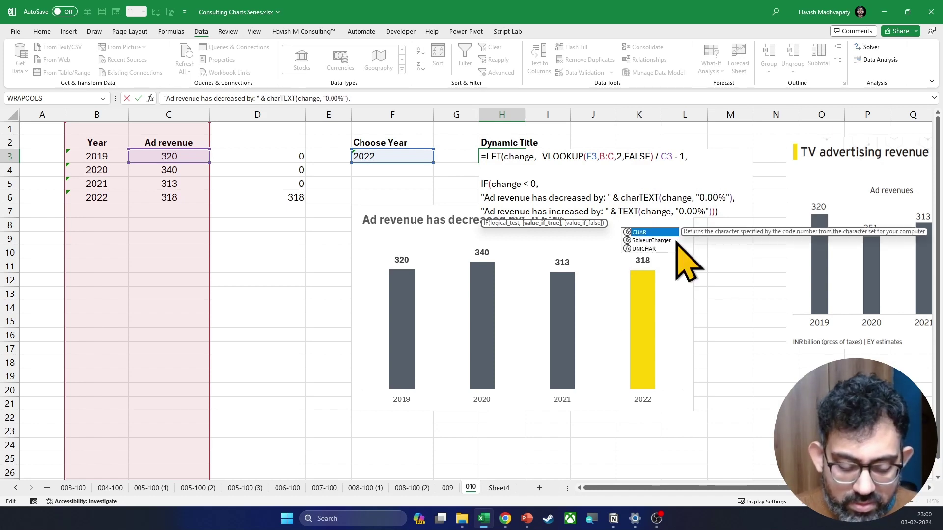
{"action": "type", "text": ") &"}
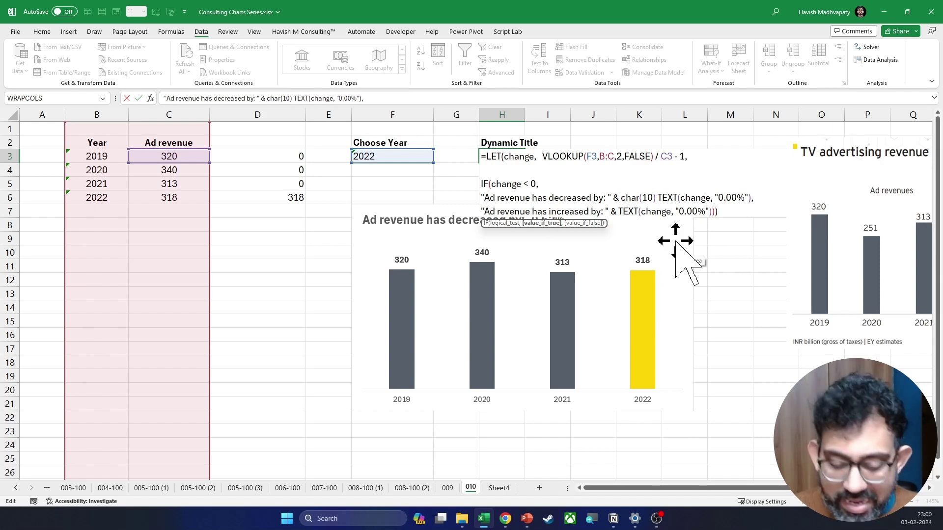
{"action": "key", "text": "Return"}
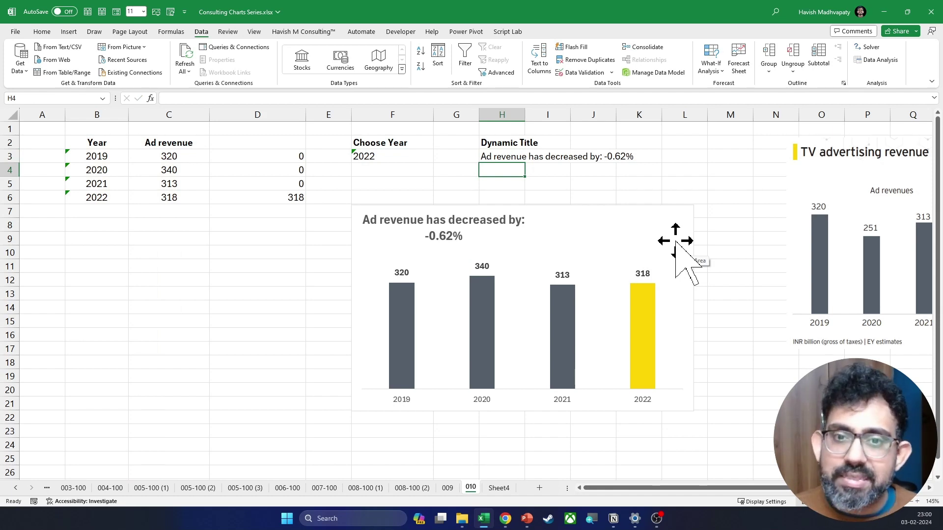
Copy the CHAR(10) & expression from the "decreased by" line to before TEXT in the "increased by" line of H3's formula and commit it.
{"action": "key", "text": "Up"}
{"action": "key", "text": "F2"}
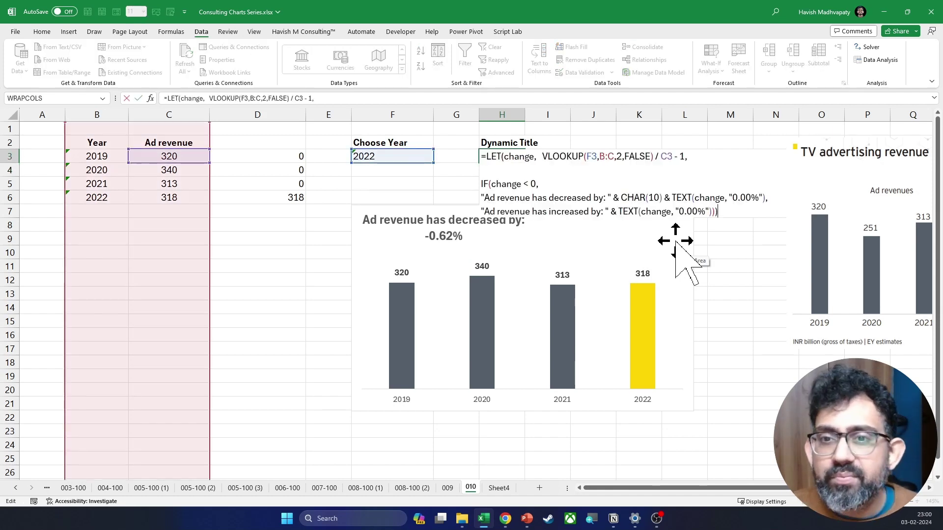
{"action": "left_click", "coordinate": [667, 198]}
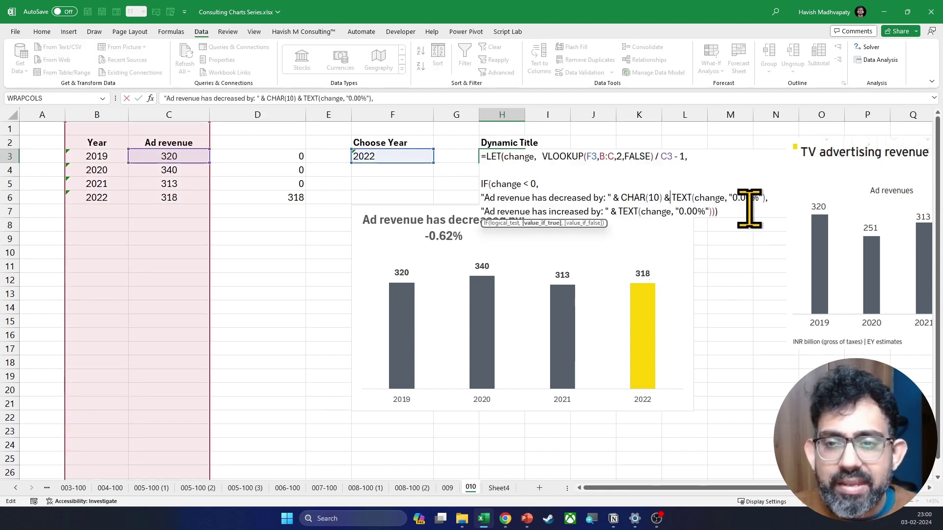
{"action": "key", "text": "ctrl+shift+Left"}
{"action": "key", "text": "ctrl+shift+Left"}
{"action": "key", "text": "Down"}
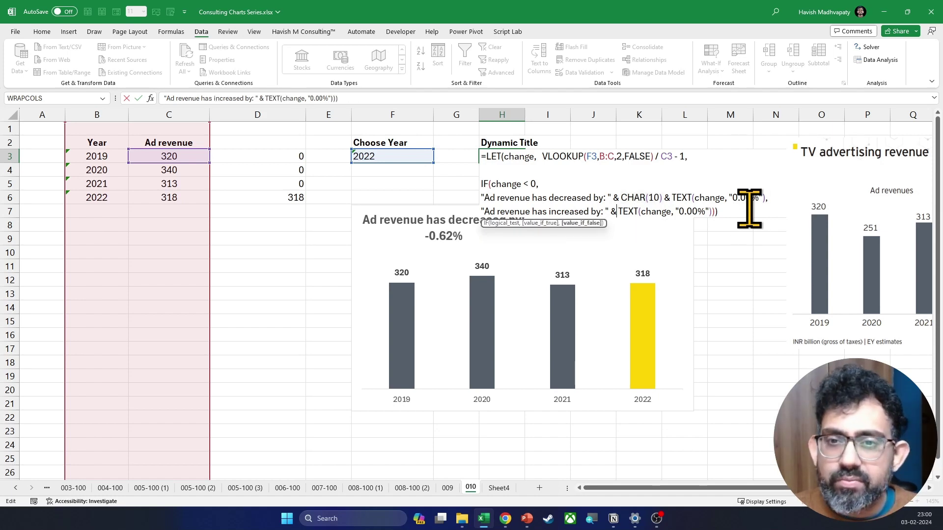
{"action": "type", "text": "CHAR(10) &"}
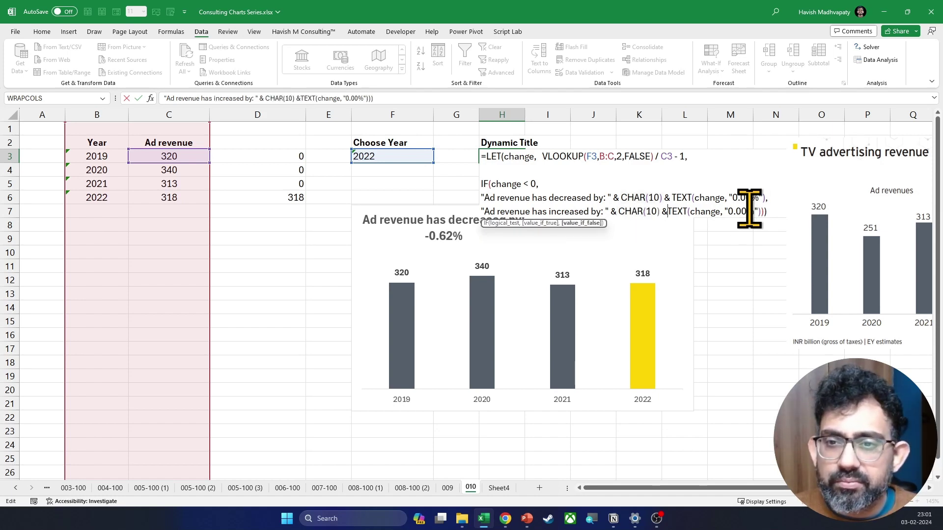
{"action": "key", "text": "Return"}
{"action": "key", "text": "Up"}
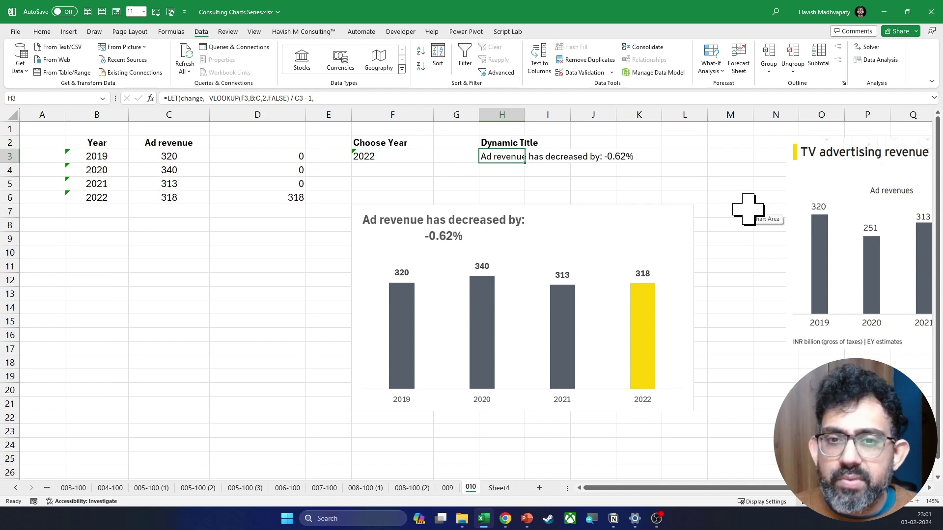
Left-align the text of the chart title and deselect the chart.
{"action": "left_click", "coordinate": [440, 238]}
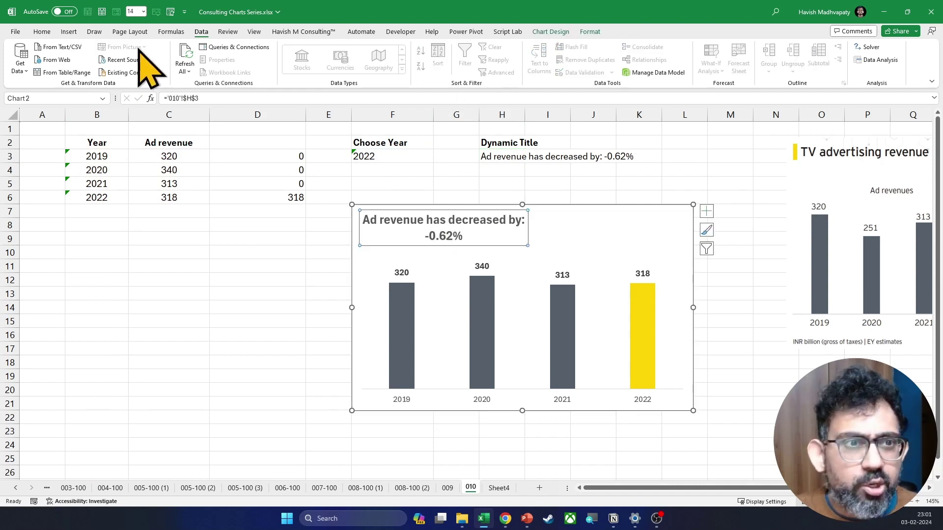
{"action": "left_click", "coordinate": [44, 33]}
{"action": "left_click", "coordinate": [181, 66]}
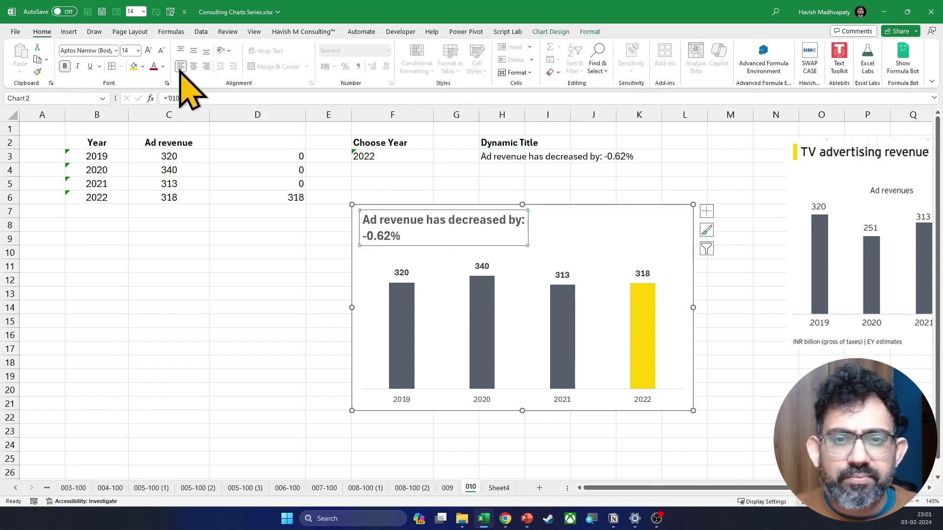
{"action": "left_click", "coordinate": [280, 266]}
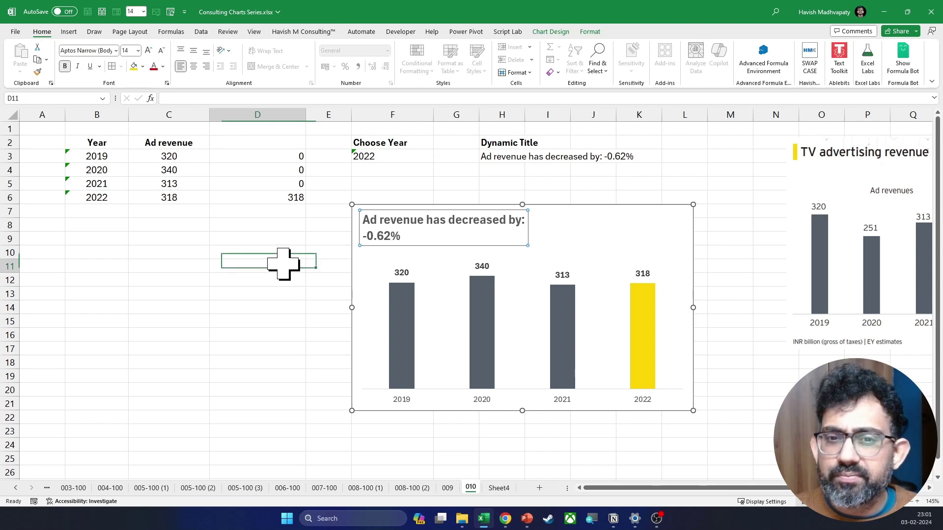
Set the chosen year in F3 to 2021 to test the line break in the "decreased by" chart title.
{"action": "left_click", "coordinate": [539, 162]}
{"action": "key", "text": "Left"}
{"action": "key", "text": "Left"}
{"action": "key", "text": "alt+Down"}
{"action": "key", "text": "Up"}
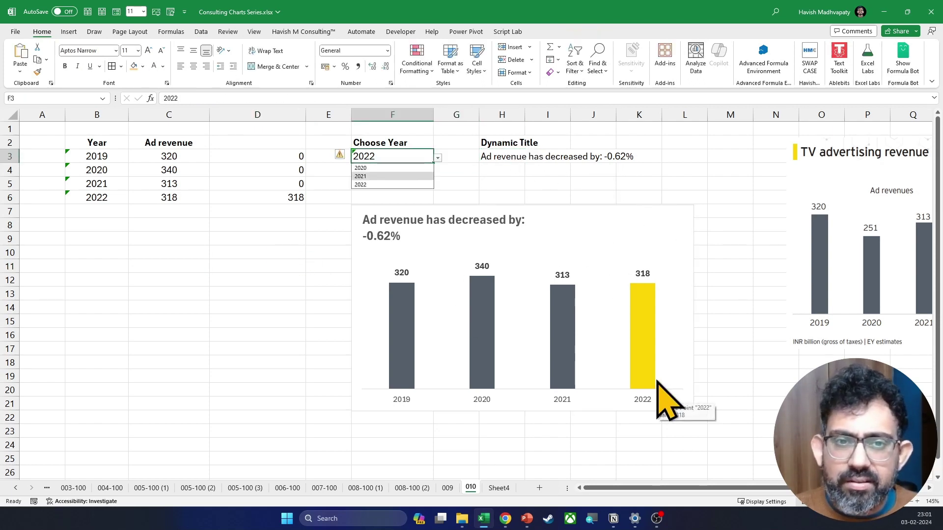
{"action": "key", "text": "Return"}
Set the chosen year in F3 to 2020 to test the line break in the "increased by" chart title.
{"action": "key", "text": "alt+Down"}
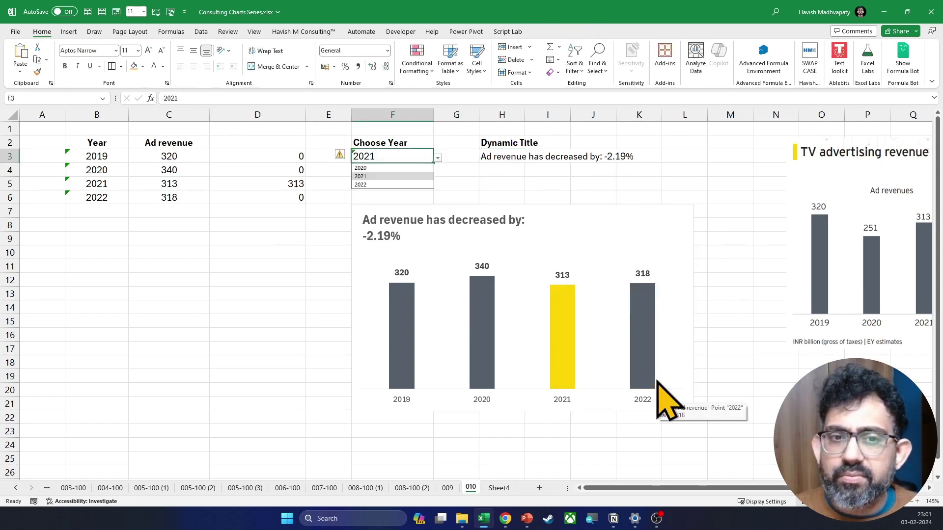
{"action": "key", "text": "Up"}
{"action": "key", "text": "Return"}
{"action": "key", "text": "Return"}
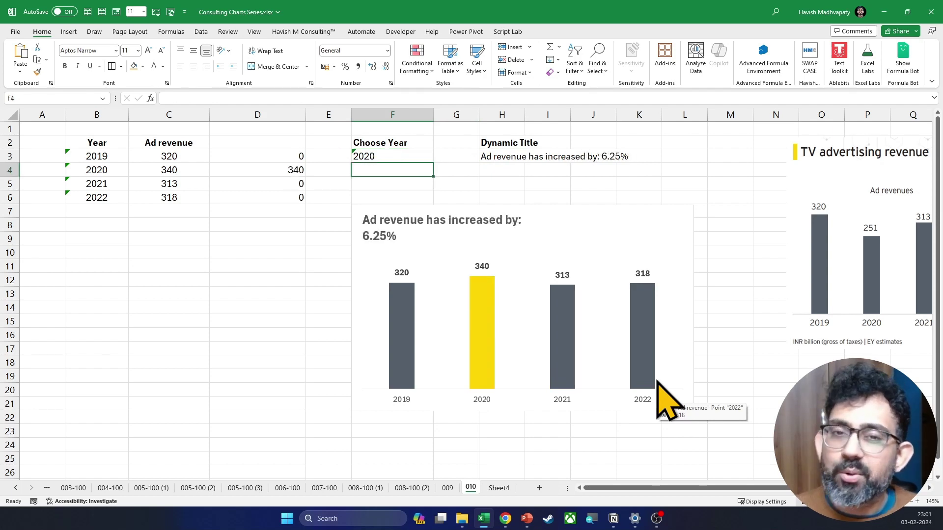